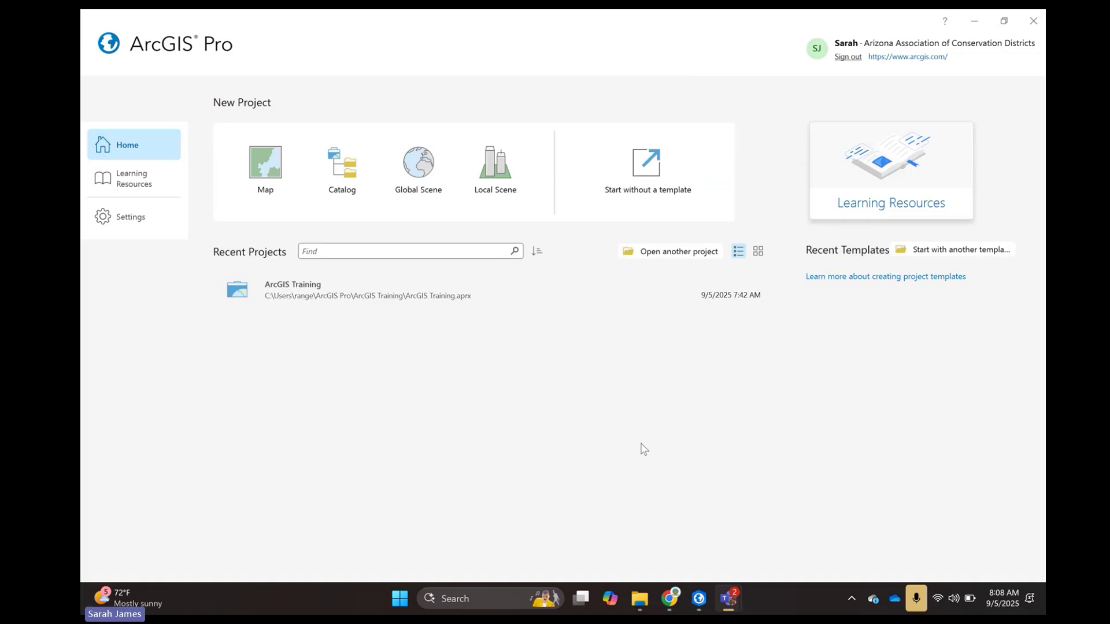
- Switch to File Explorer, maximize its window, and open the inner MaliLanguageGroups folder inside the Desktop's MaliLanguageGroups folder
click(644, 595)
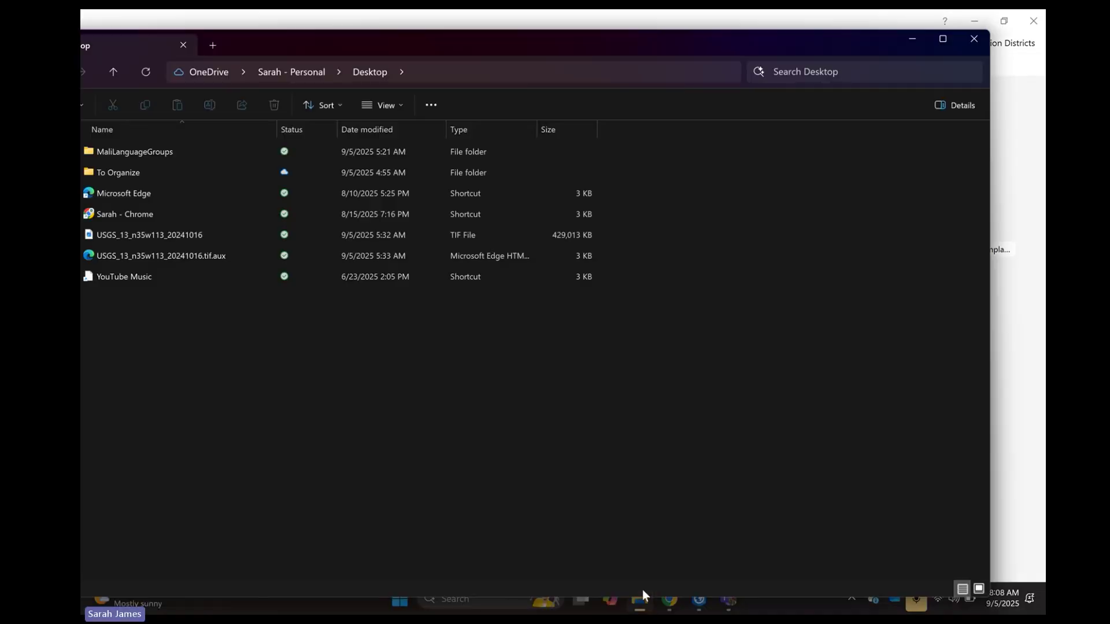
drag(647, 45, 703, 9)
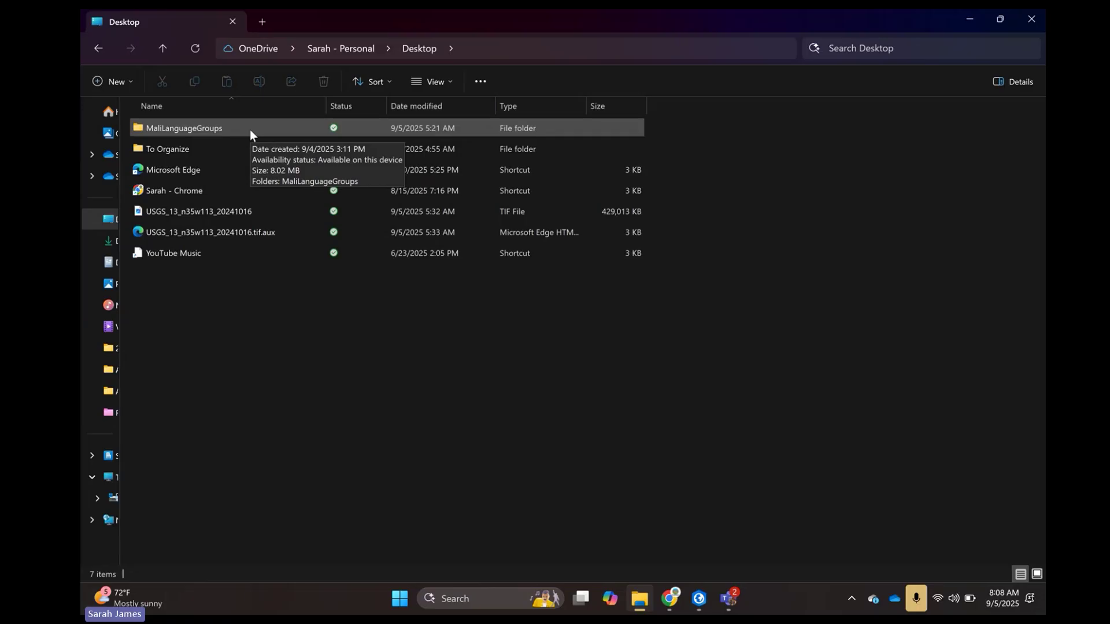
double_click(250, 129)
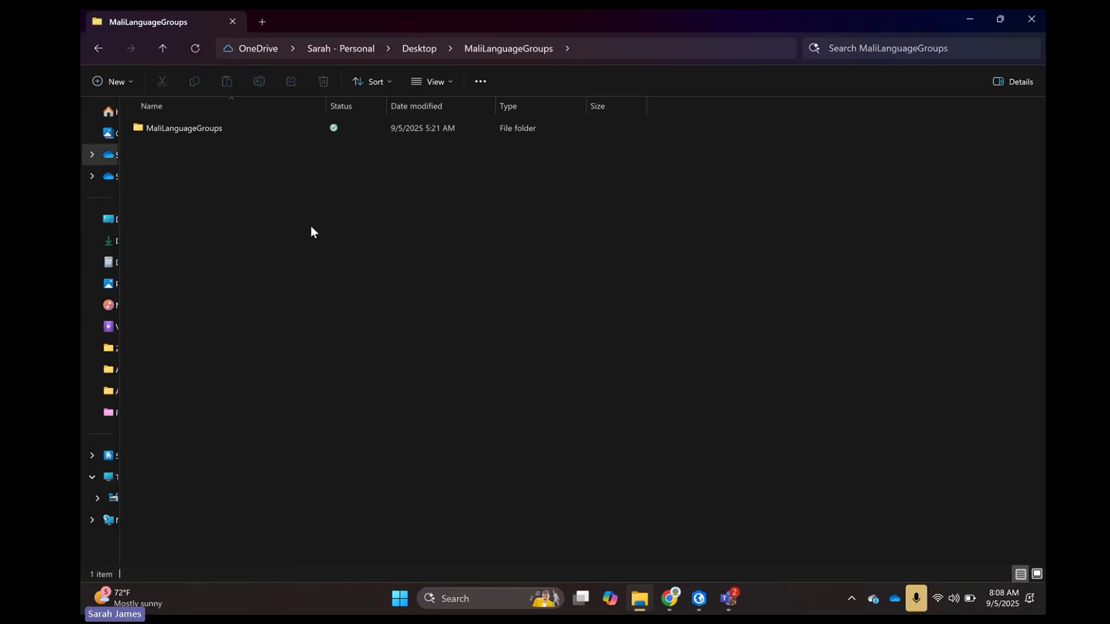
double_click(167, 130)
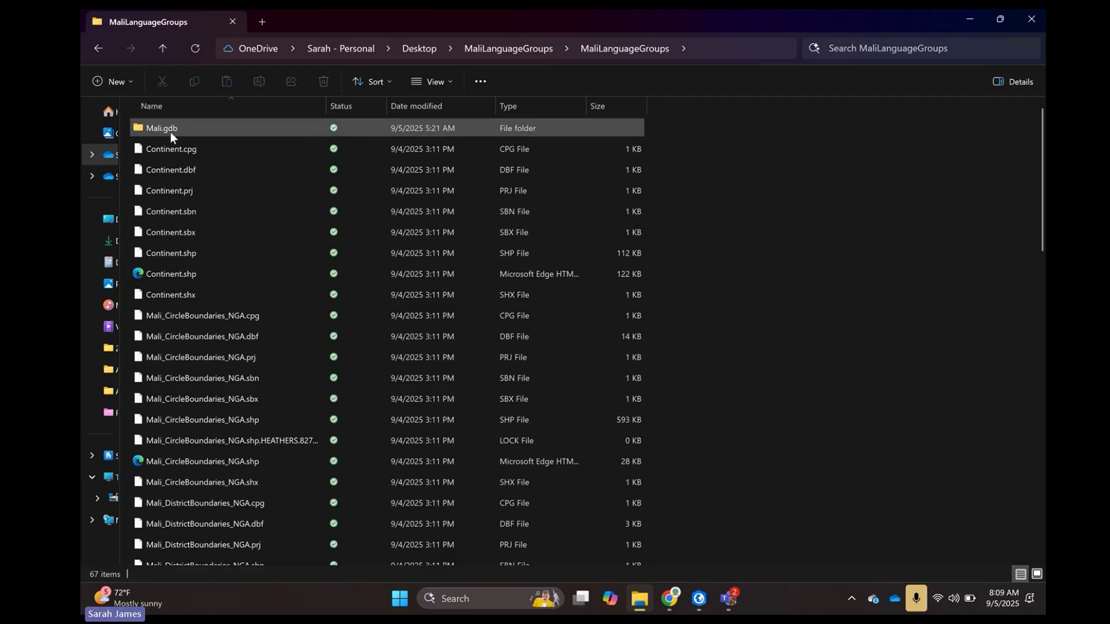
- Examine the geodatabase, shapefile components and map document stored in the MaliLanguageGroups folder, and return to ArcGIS Pro
scroll(258, 361, down, 2)
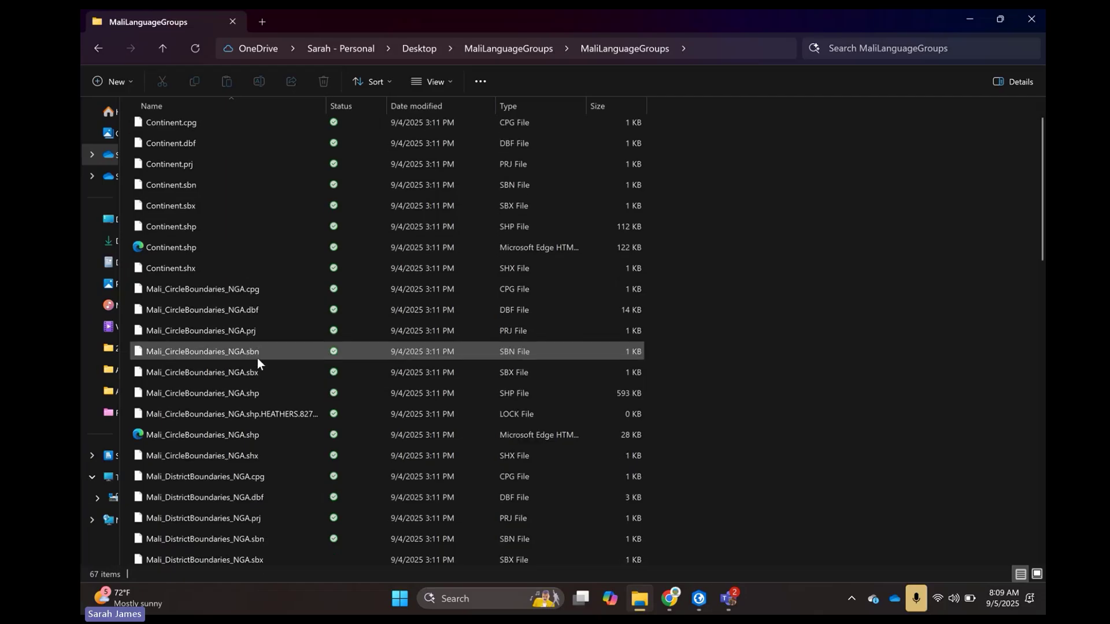
scroll(257, 362, down, 4)
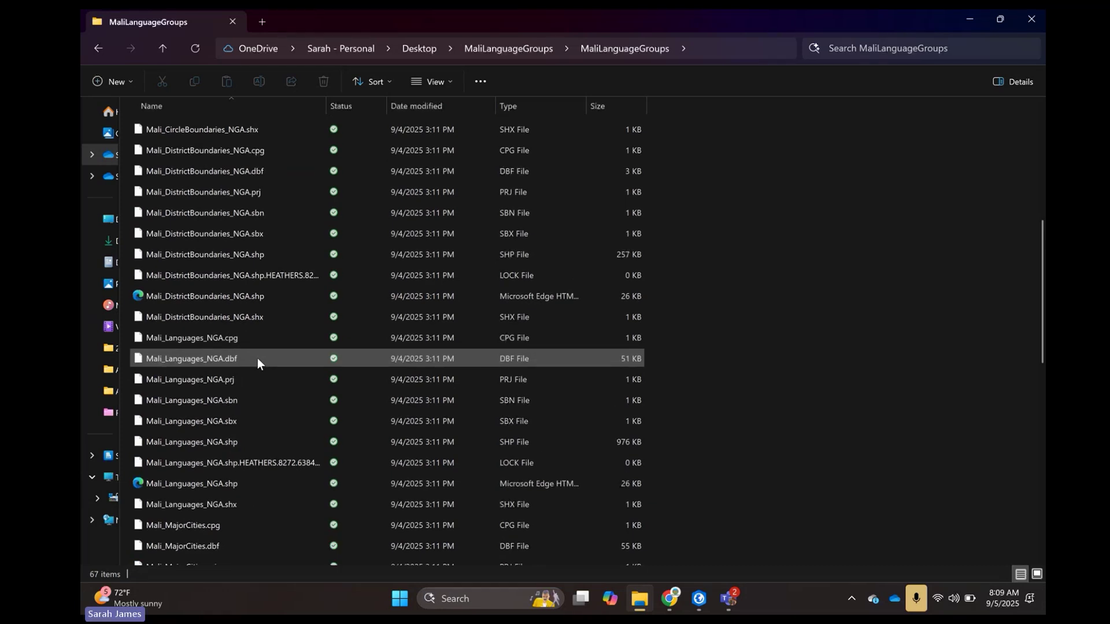
scroll(257, 359, down, 2)
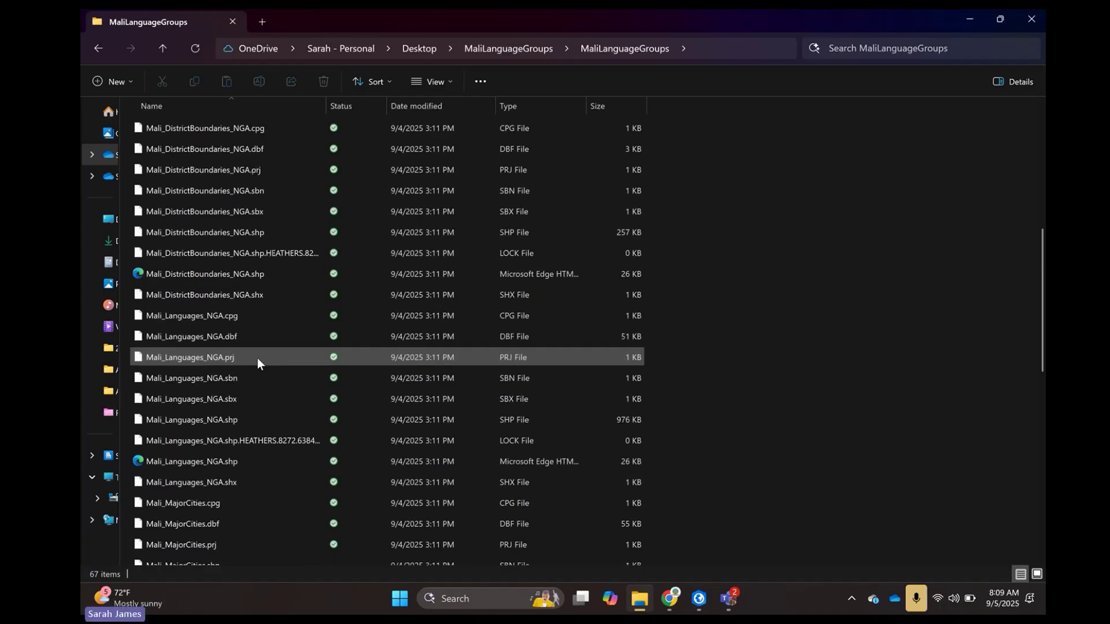
scroll(258, 358, down, 10)
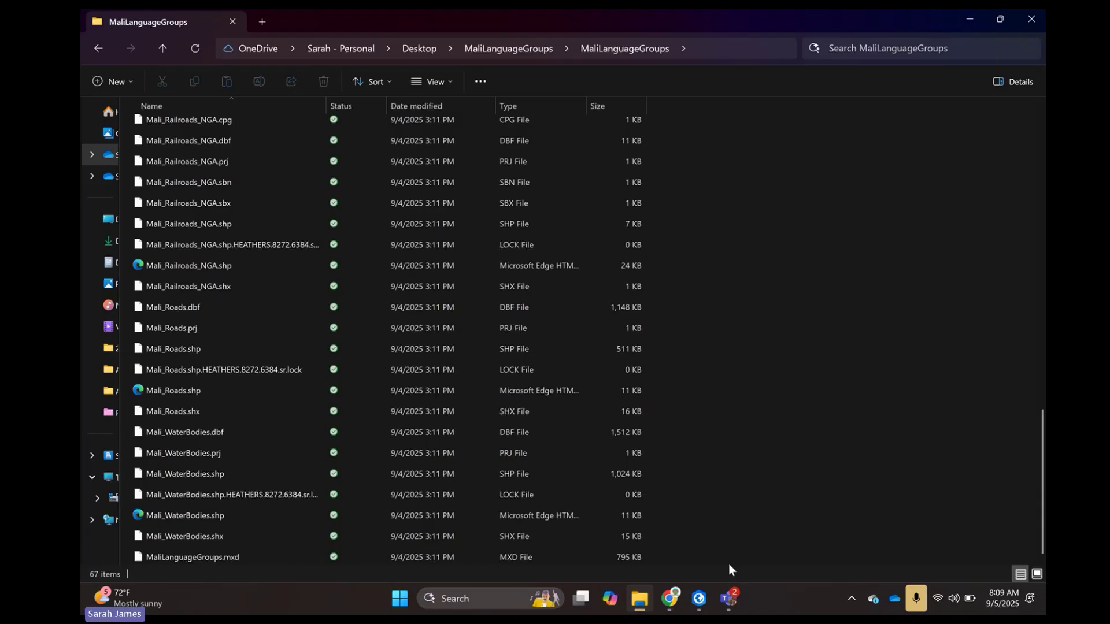
scroll(728, 565, up, 4)
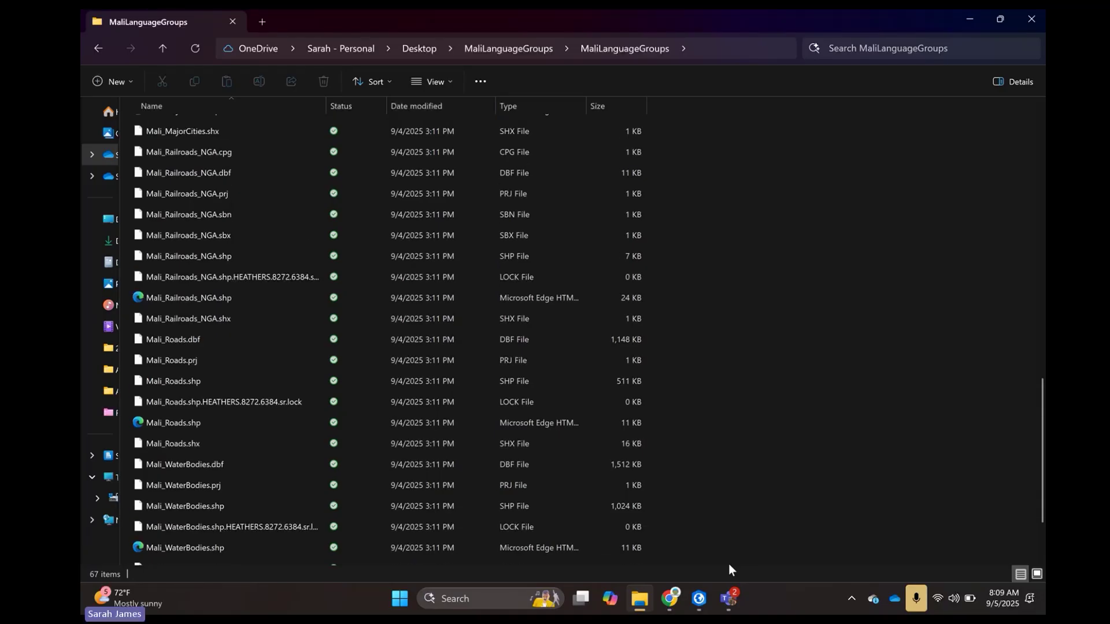
scroll(728, 563, up, 11)
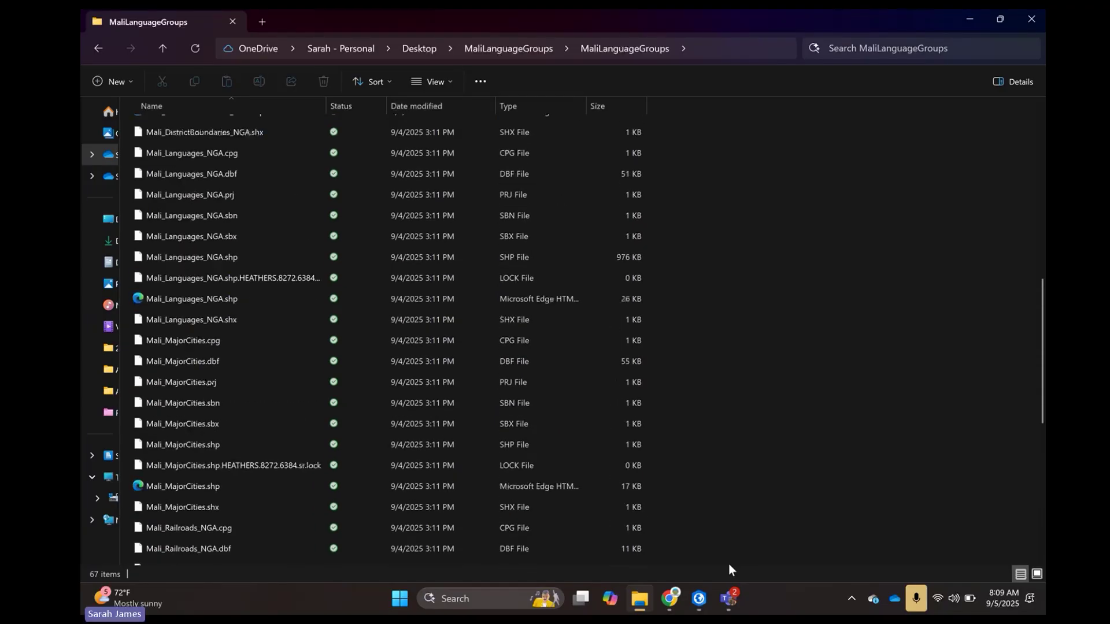
scroll(728, 564, up, 1)
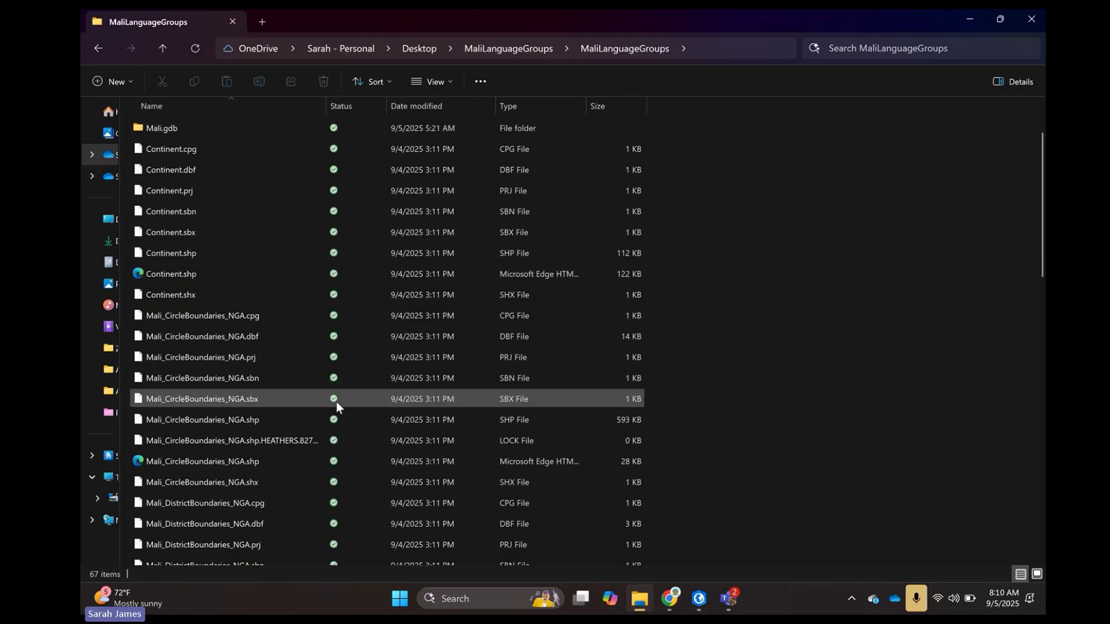
scroll(337, 401, down, 15)
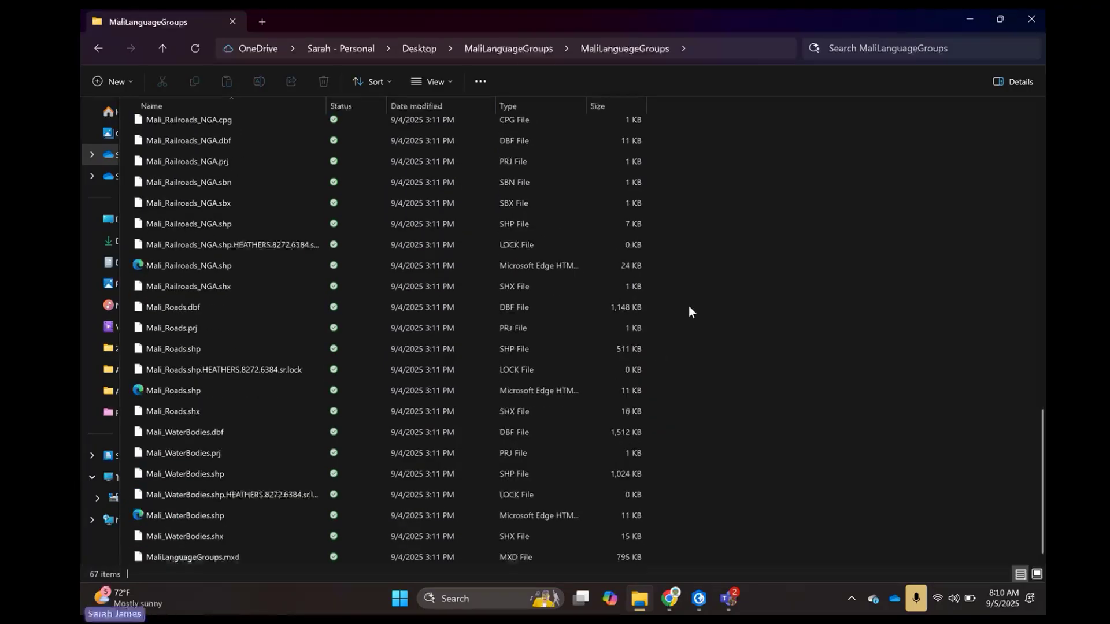
click(969, 22)
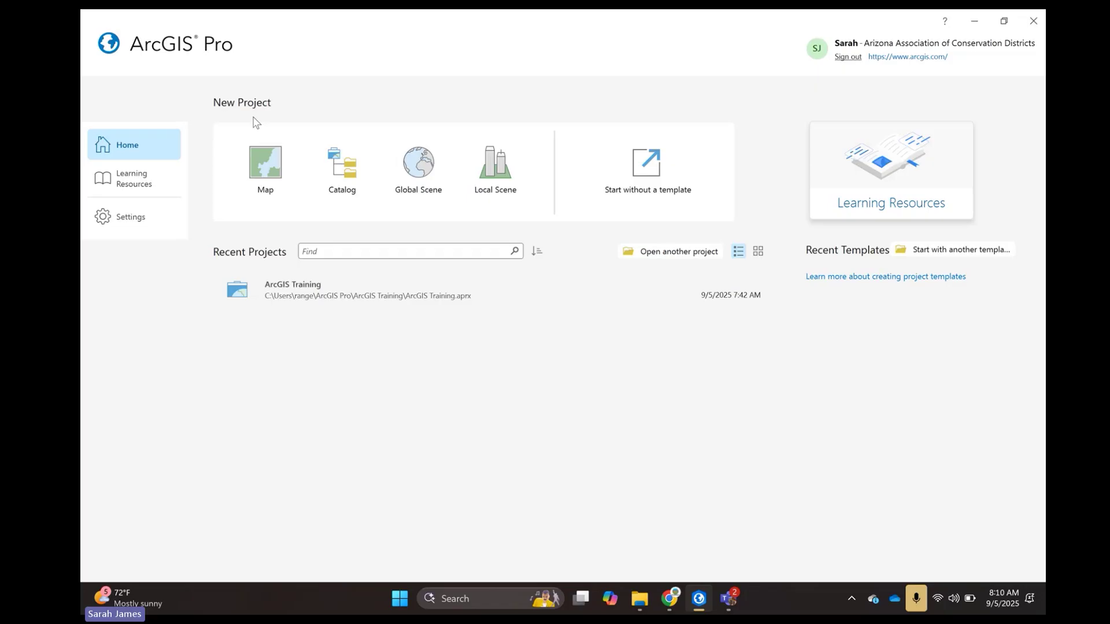
- Start a project without a template and import the map document MaliLanguageGroups.mxd from the Desktop's MaliLanguageGroups folder
click(668, 182)
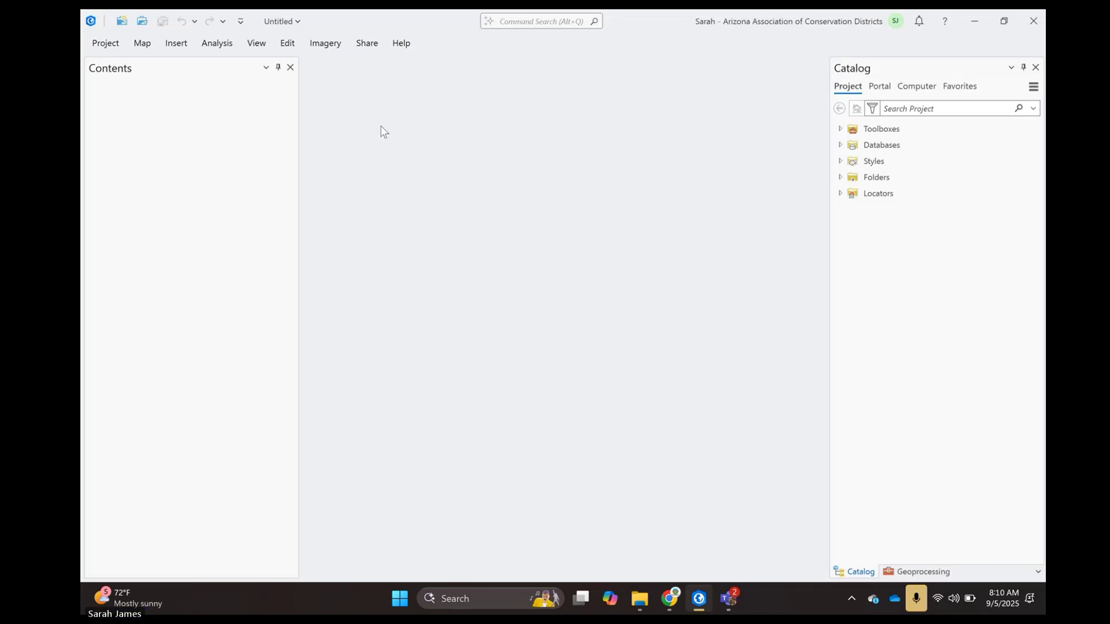
click(146, 45)
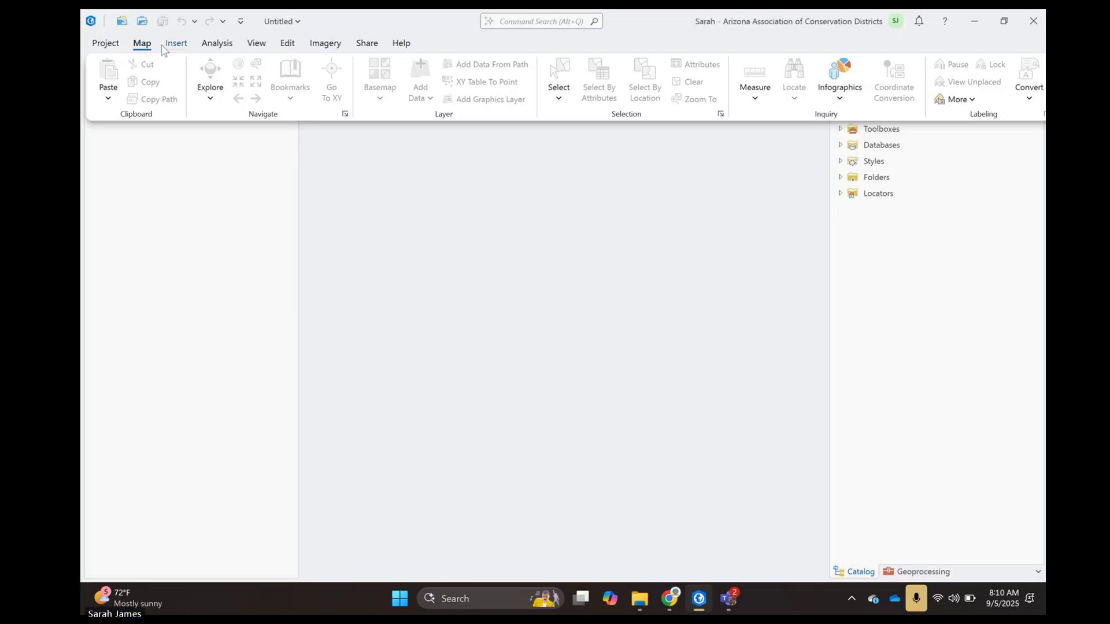
click(171, 46)
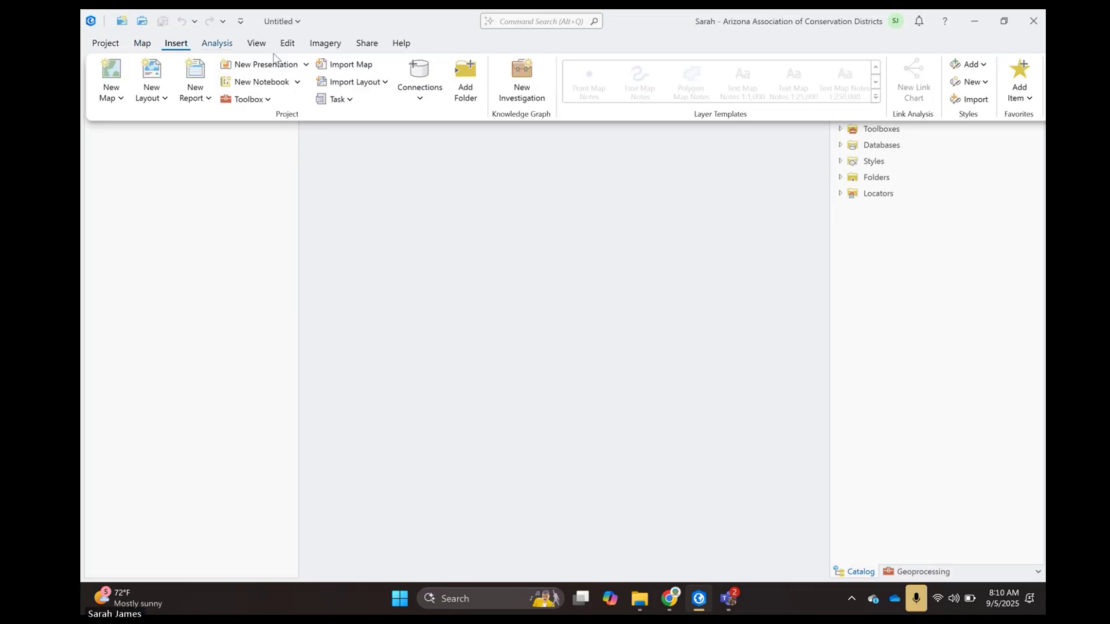
click(343, 68)
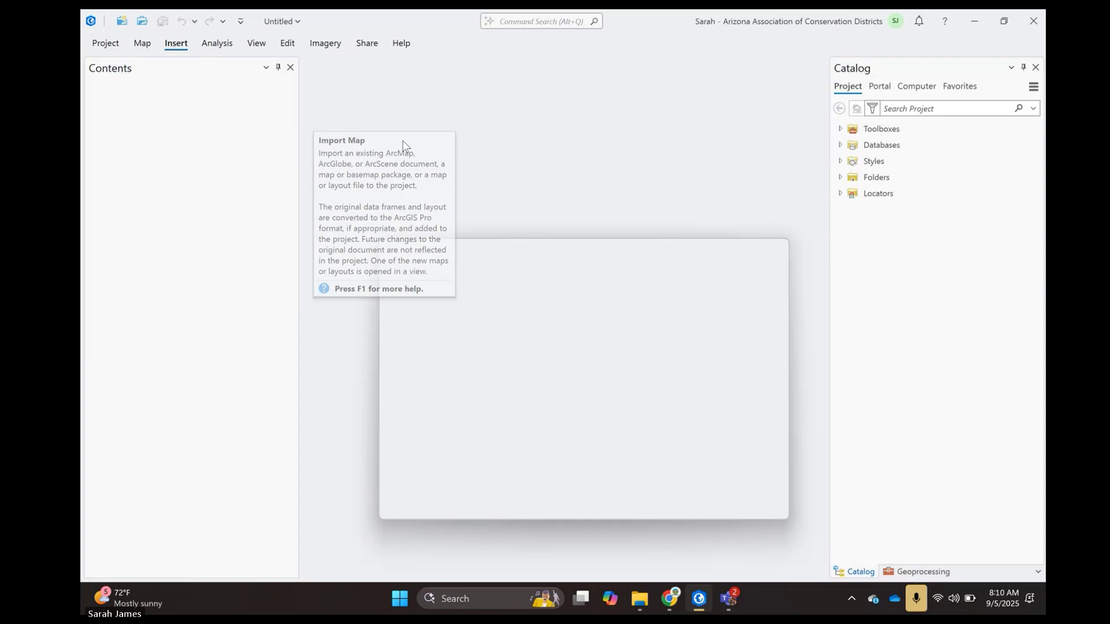
click(438, 352)
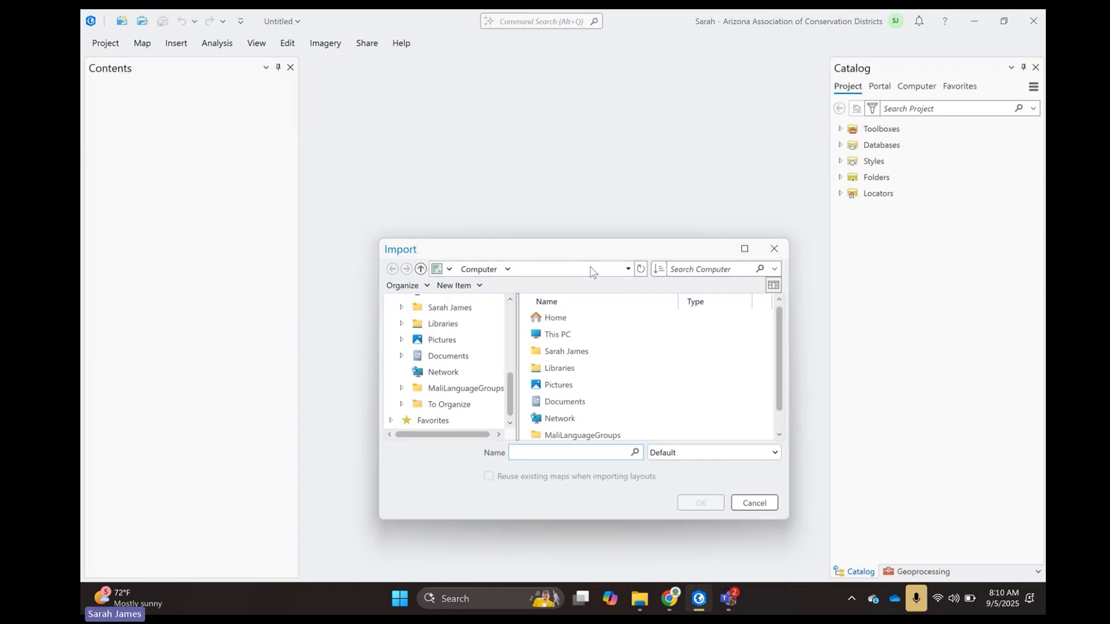
click(572, 318)
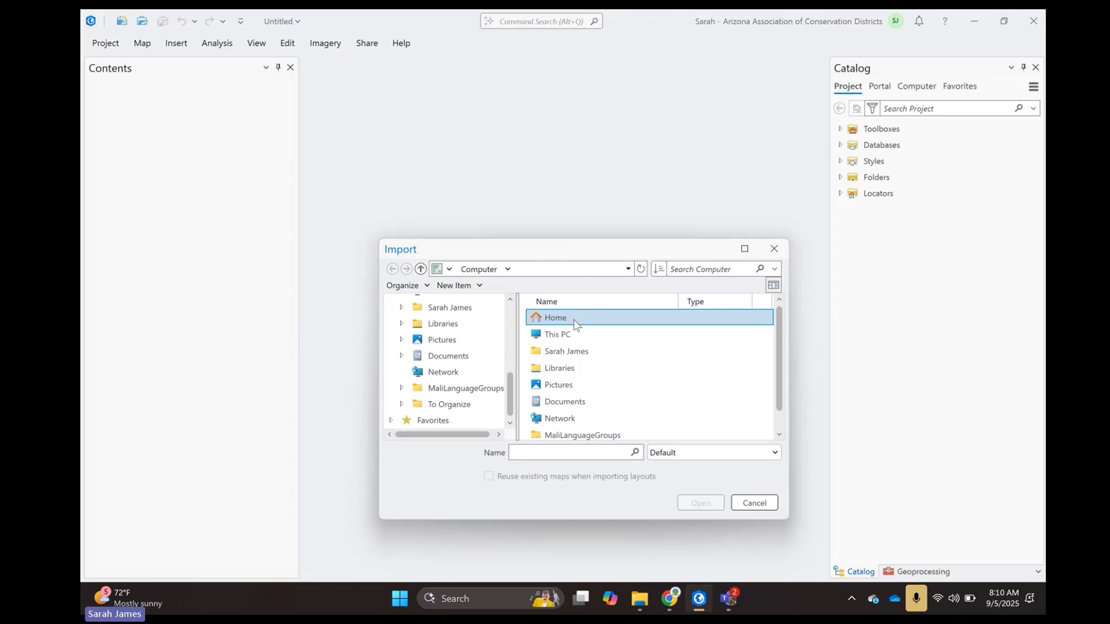
double_click(574, 323)
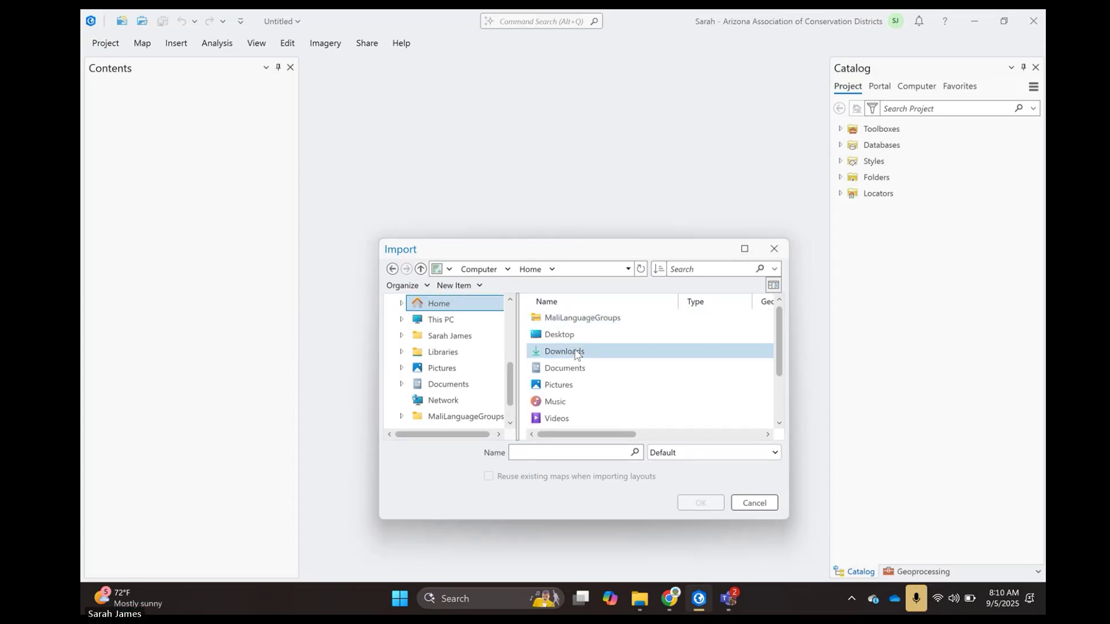
double_click(564, 334)
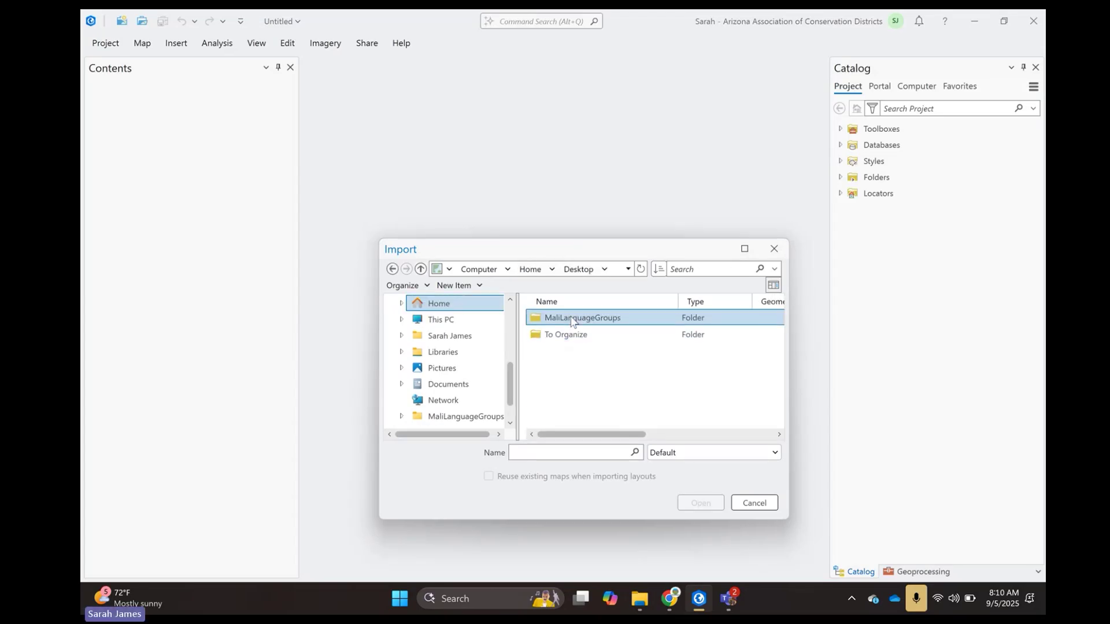
double_click(570, 319)
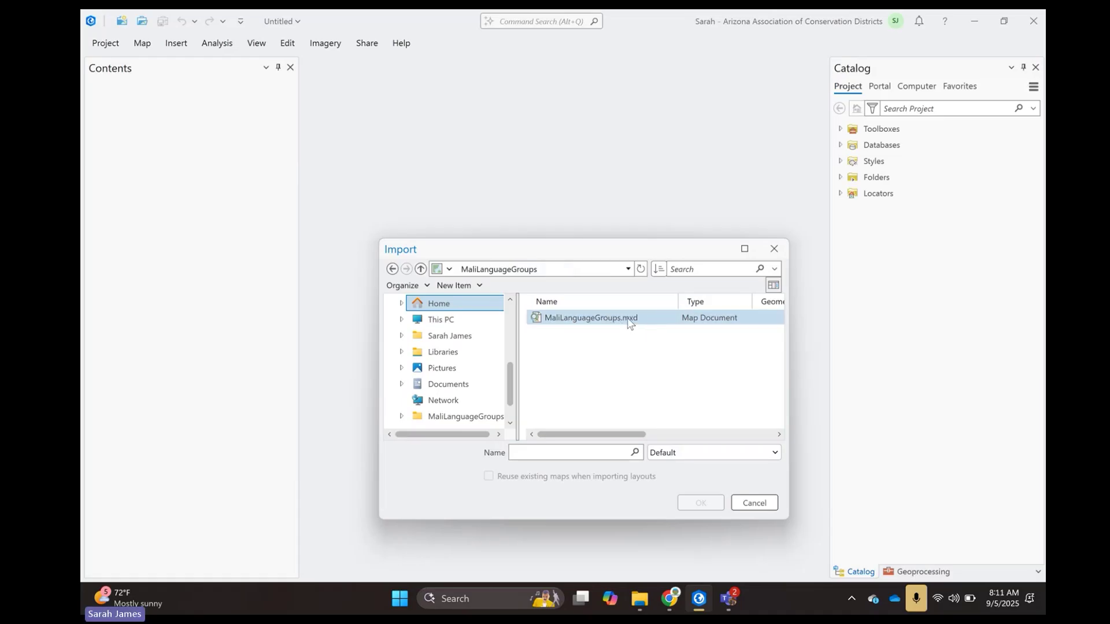
click(629, 323)
click(701, 503)
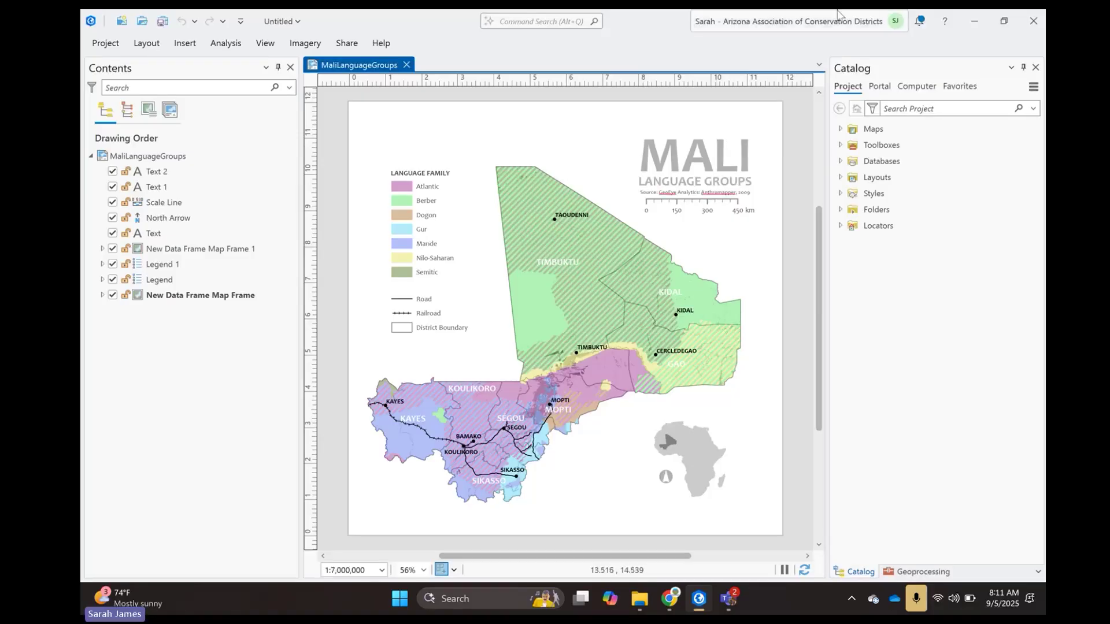
- Open the New Data Frame map from the project's maps in its own view
click(840, 129)
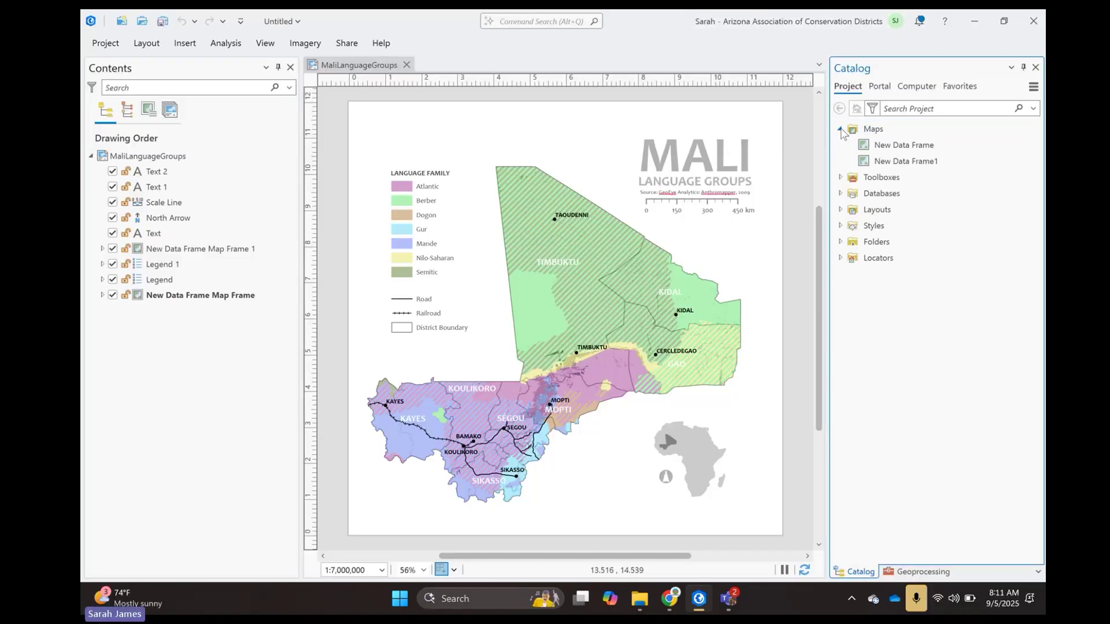
right_click(880, 148)
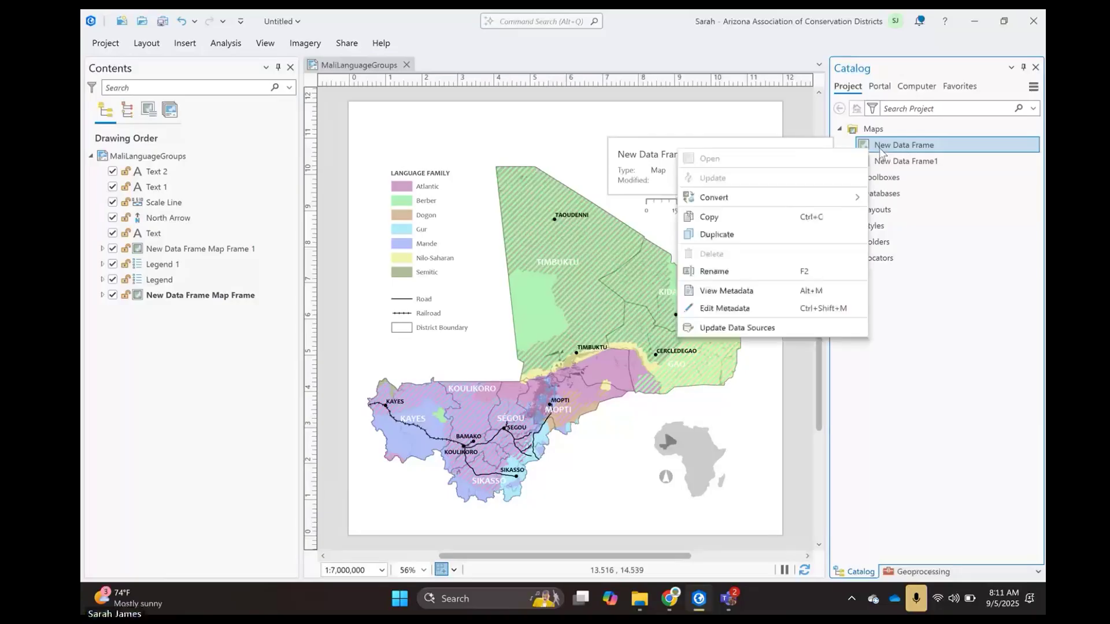
click(824, 166)
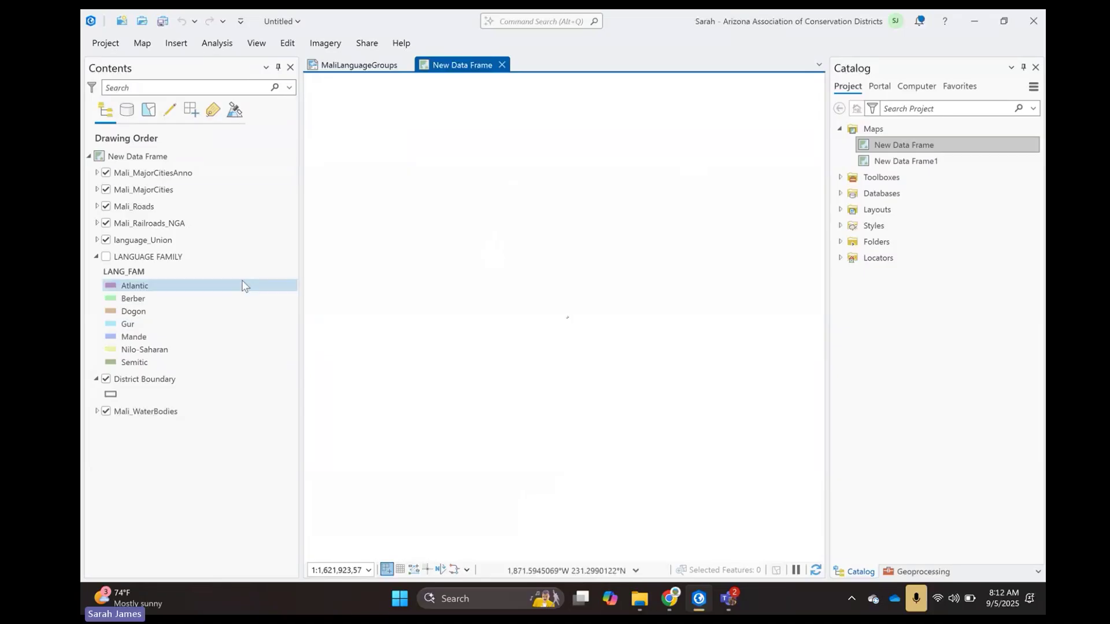
- Turn on the LANGUAGE FAMILY layer in the New Data Frame map and zoom to its extent
click(144, 189)
click(127, 256)
click(106, 257)
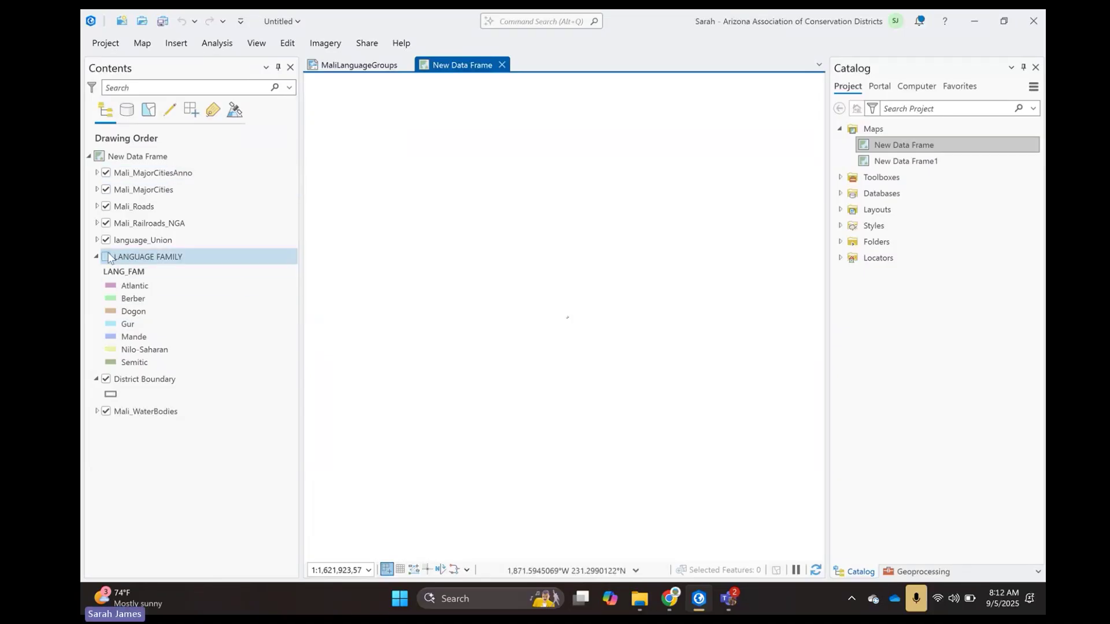
click(128, 260)
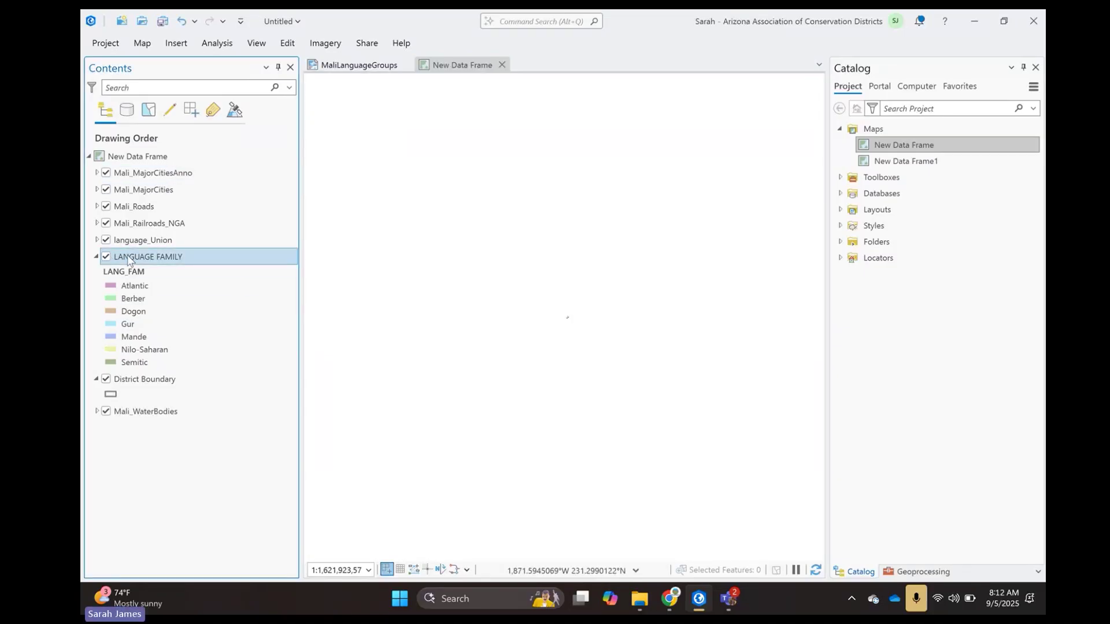
right_click(129, 260)
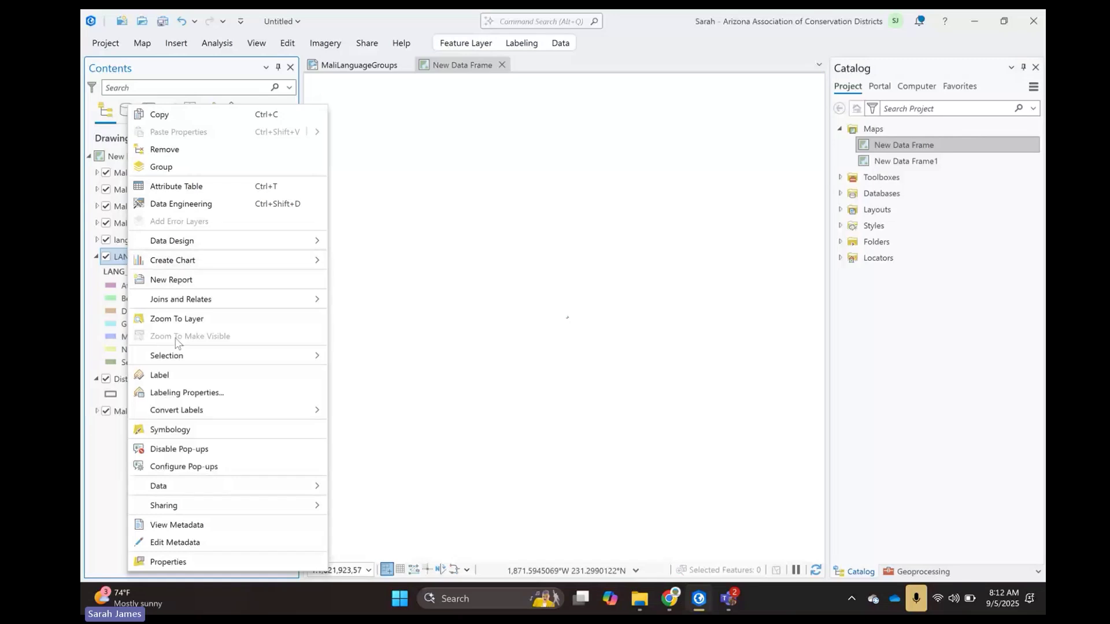
click(175, 320)
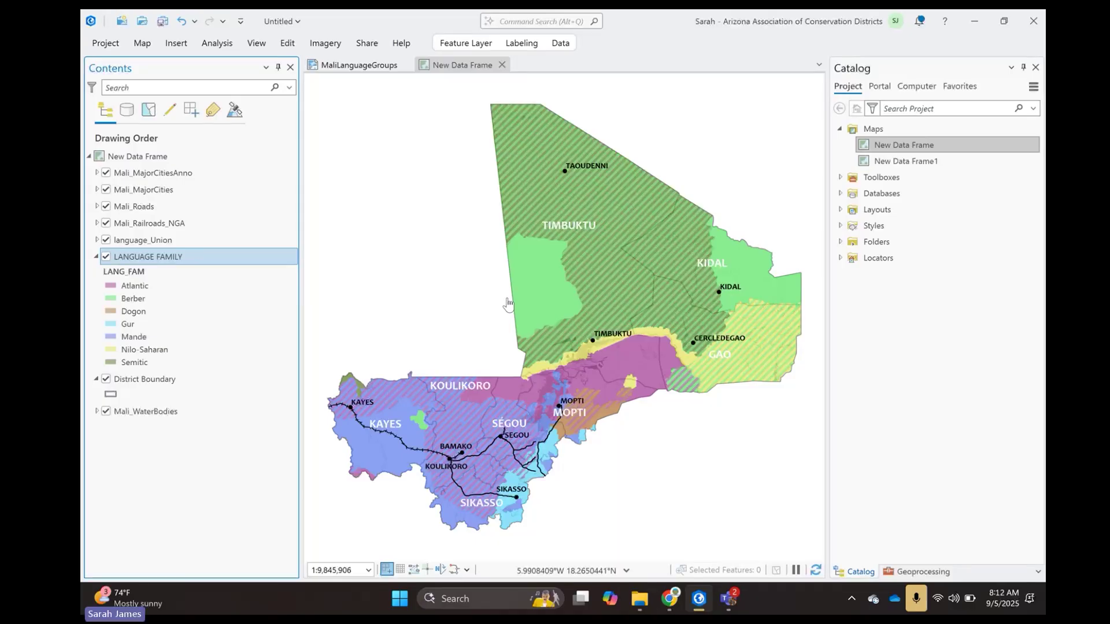
- View the Change data source dialog for the LANGUAGE FAMILY layer and close it without choosing a source
right_click(170, 257)
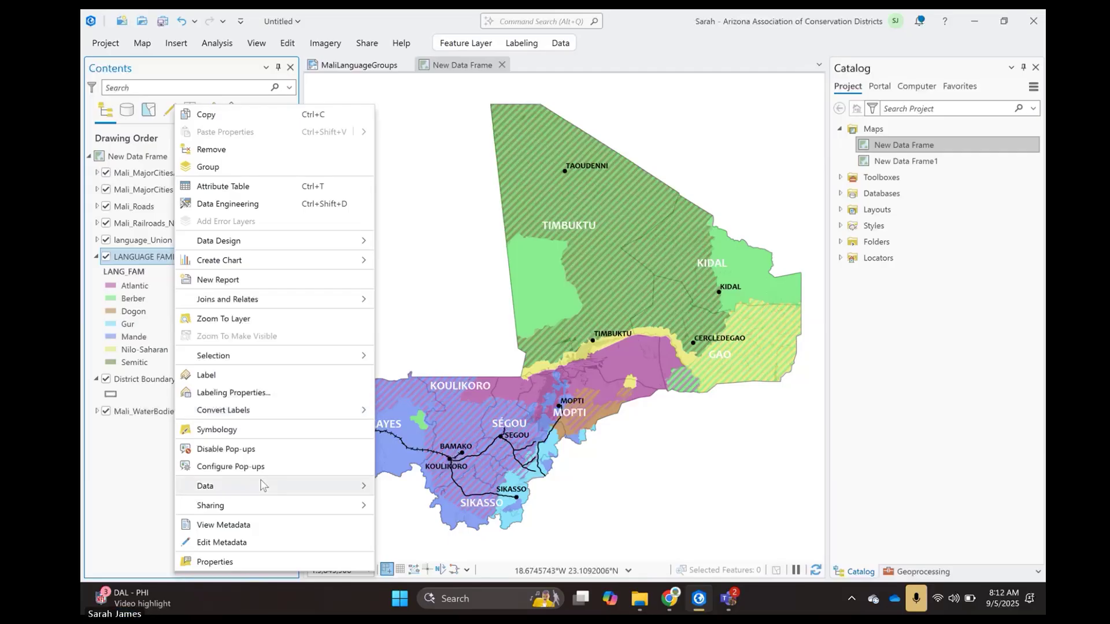
mouse_move(263, 486)
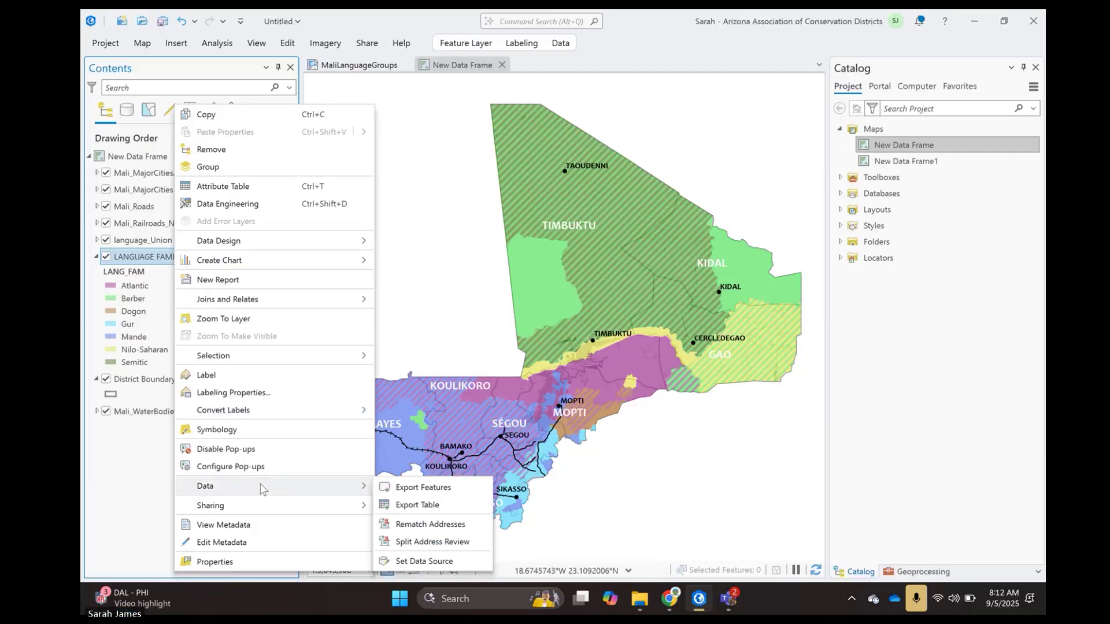
click(424, 561)
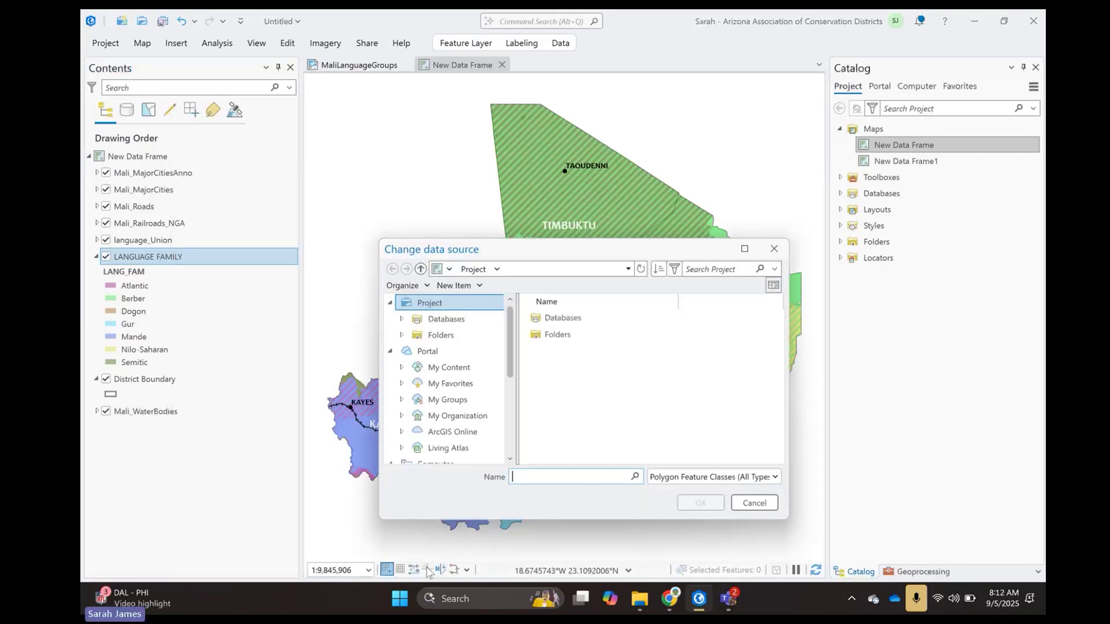
click(773, 250)
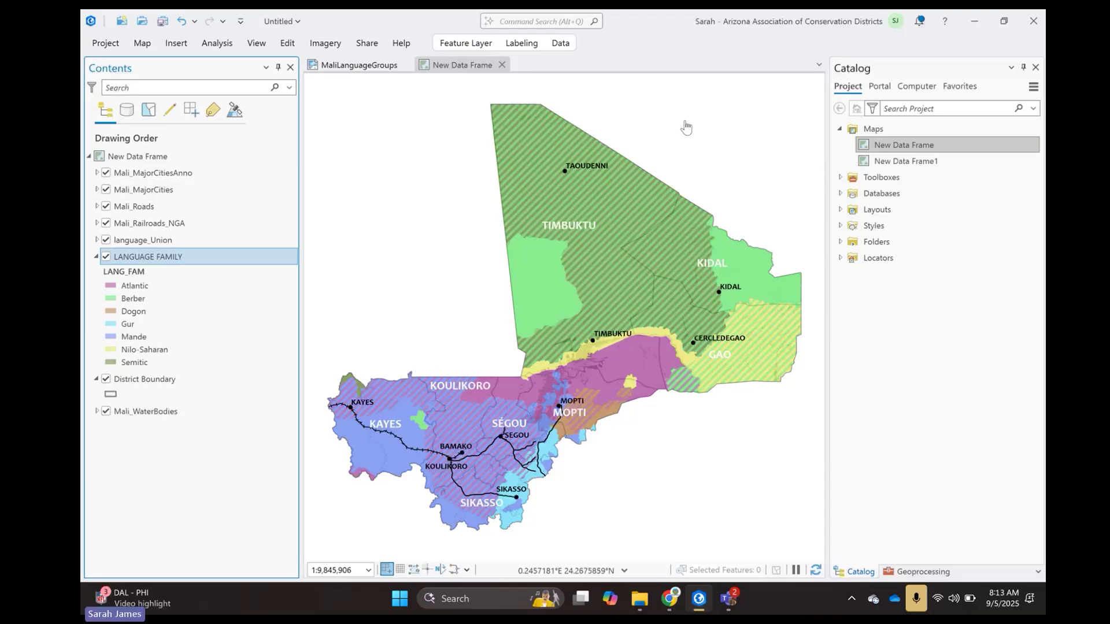
click(638, 30)
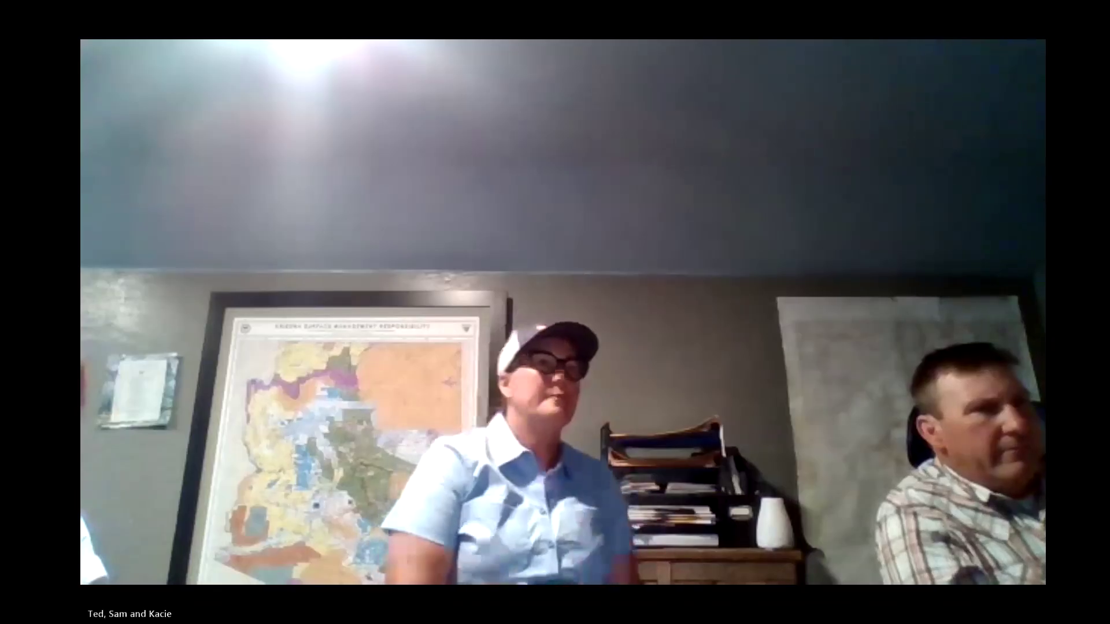
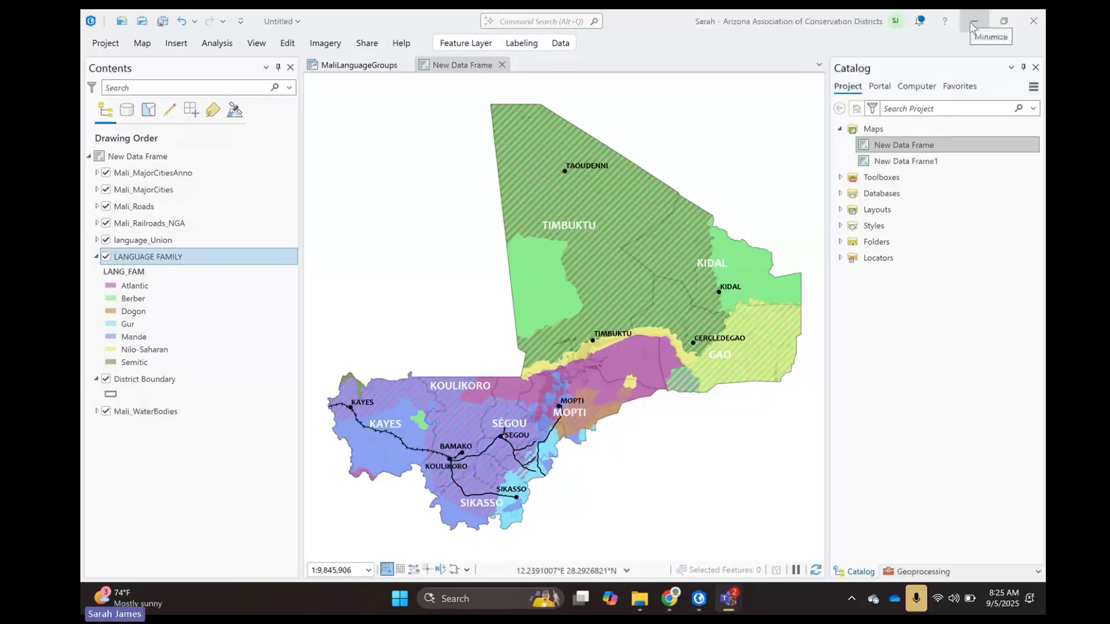
- Close the untitled project without saving, restart ArcGIS Pro and open the recent ArcGIS Training project
click(1027, 26)
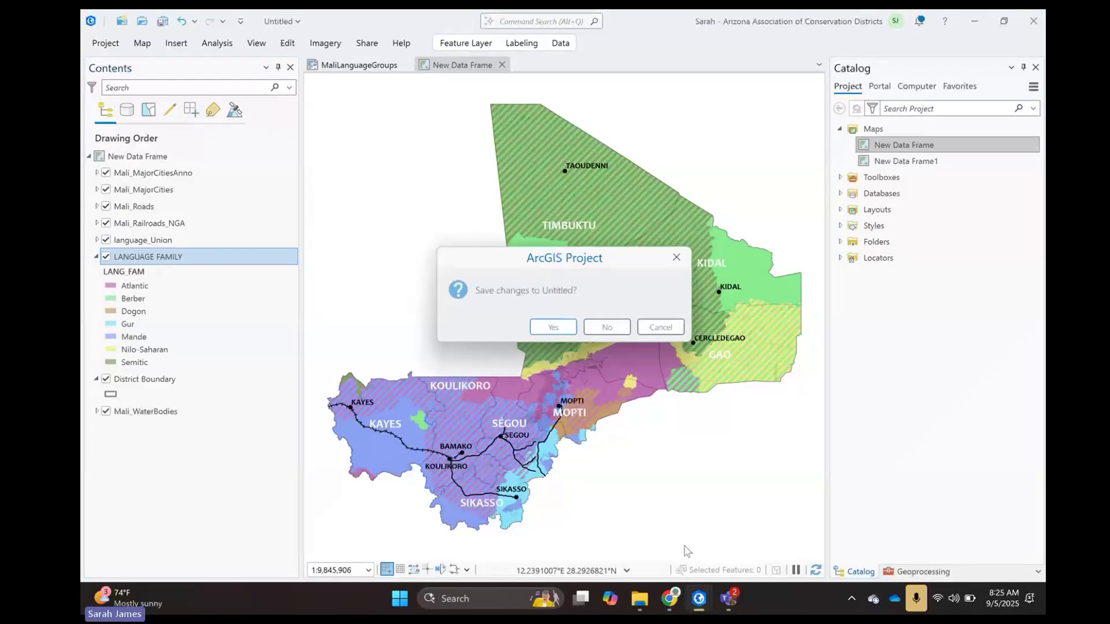
click(607, 327)
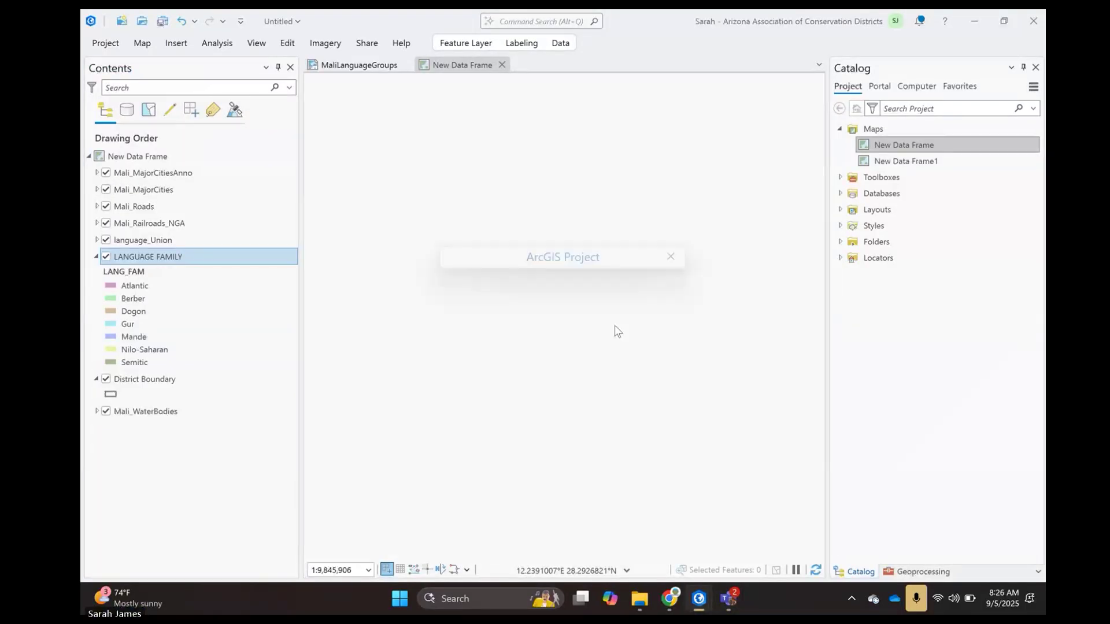
mouse_move(699, 606)
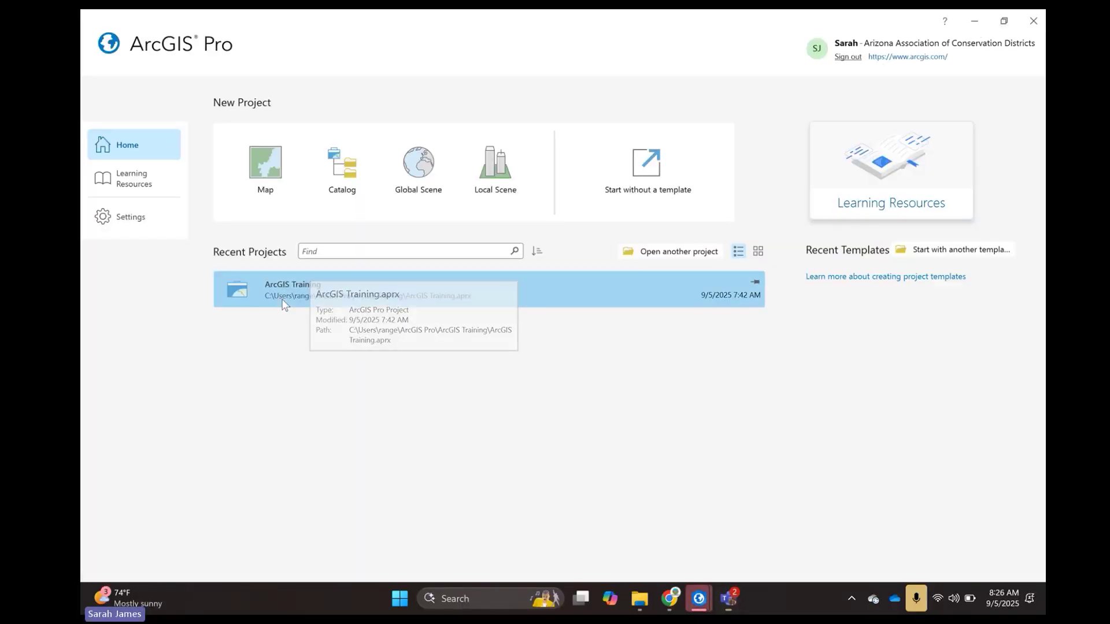
click(284, 304)
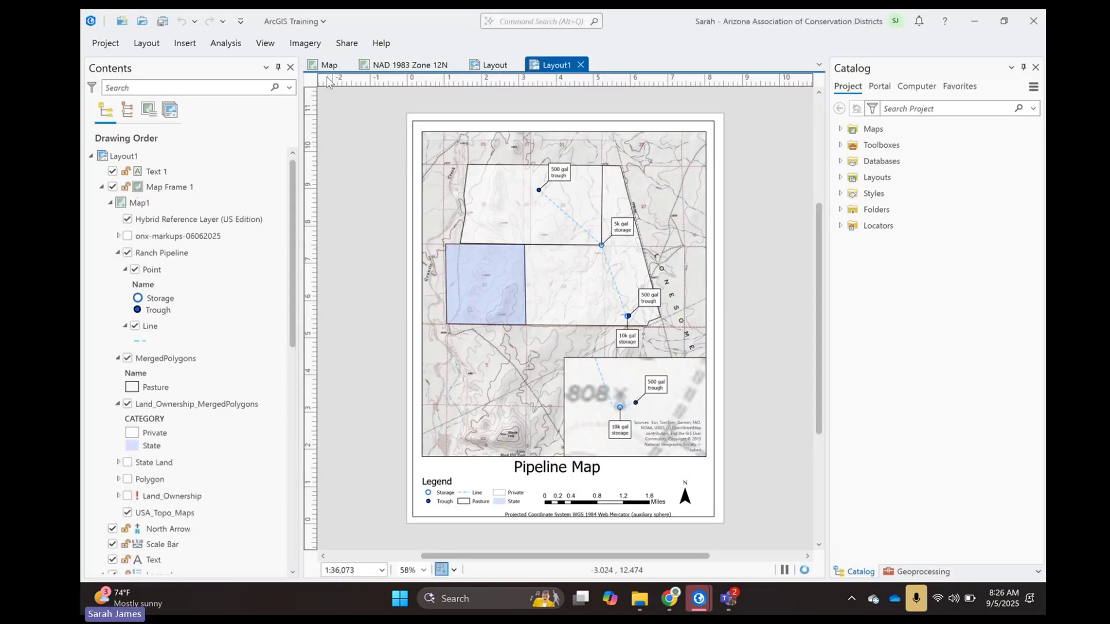
- Check the coordinate system of the map named Map in its properties and close the dialog
click(327, 65)
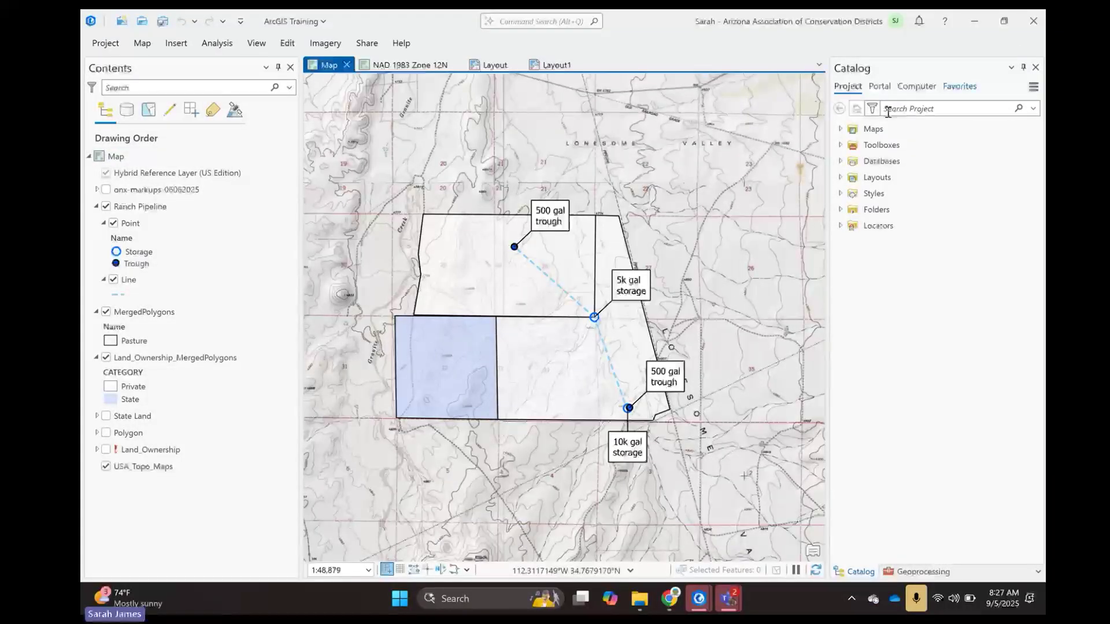
right_click(117, 157)
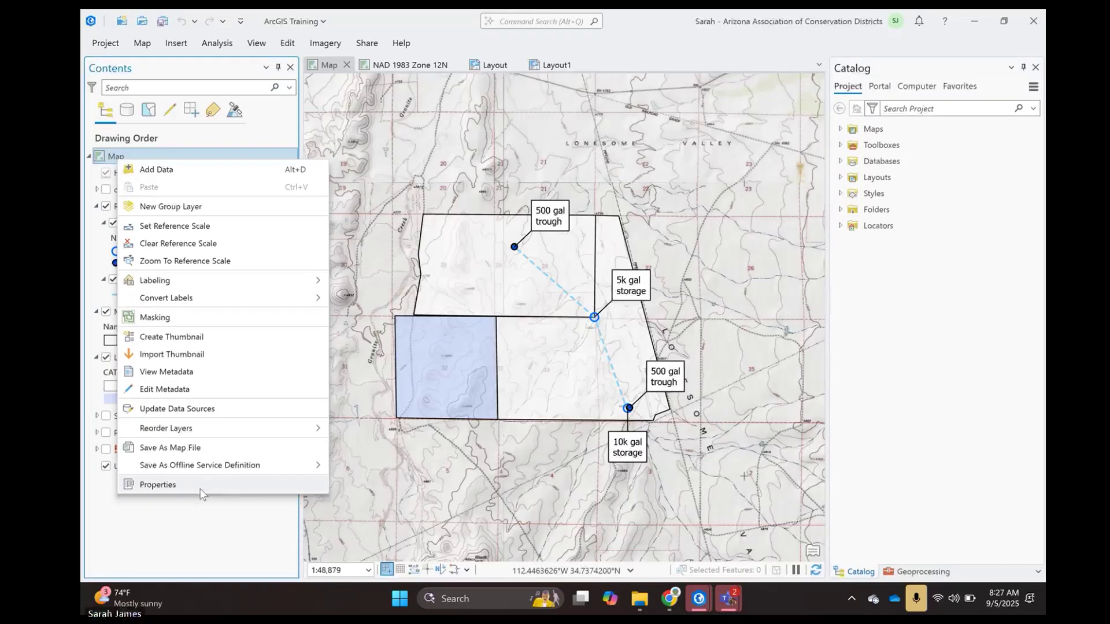
click(504, 471)
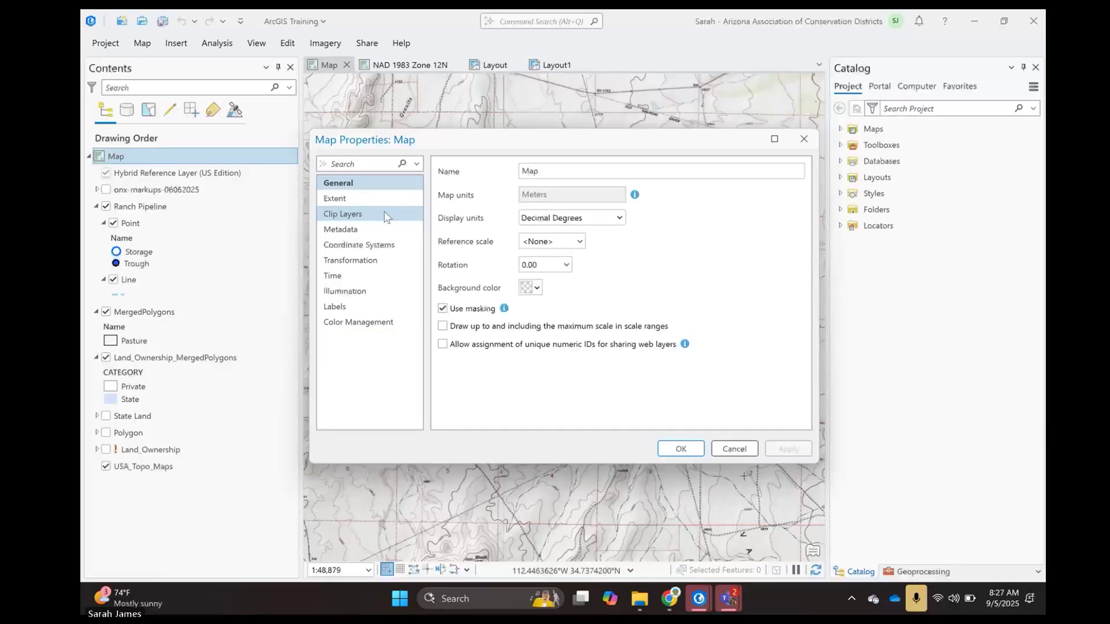
click(381, 245)
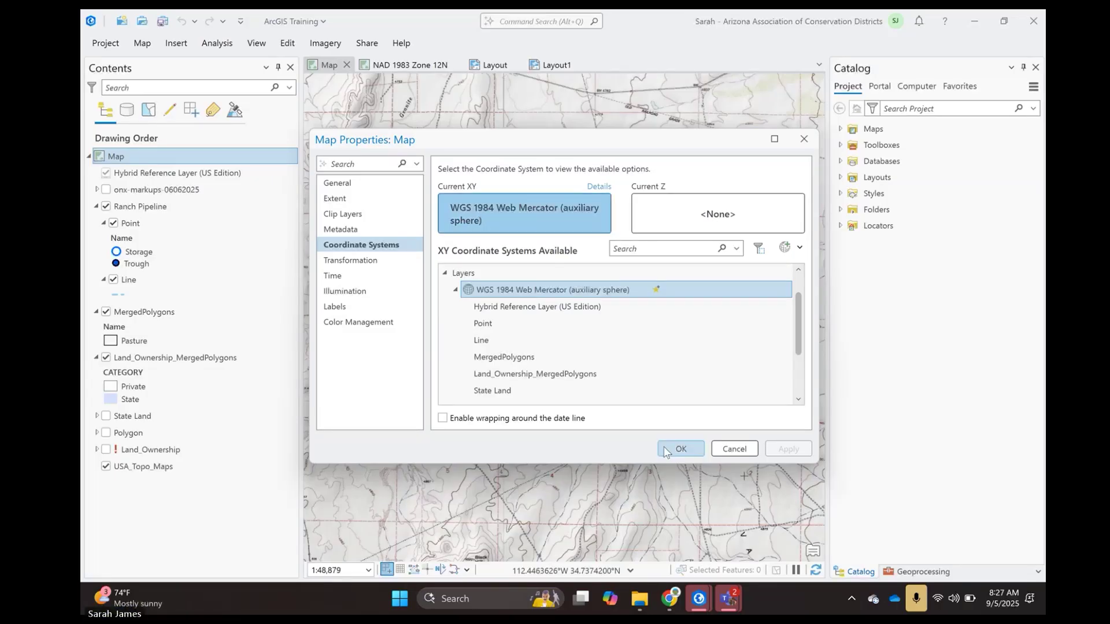
click(680, 449)
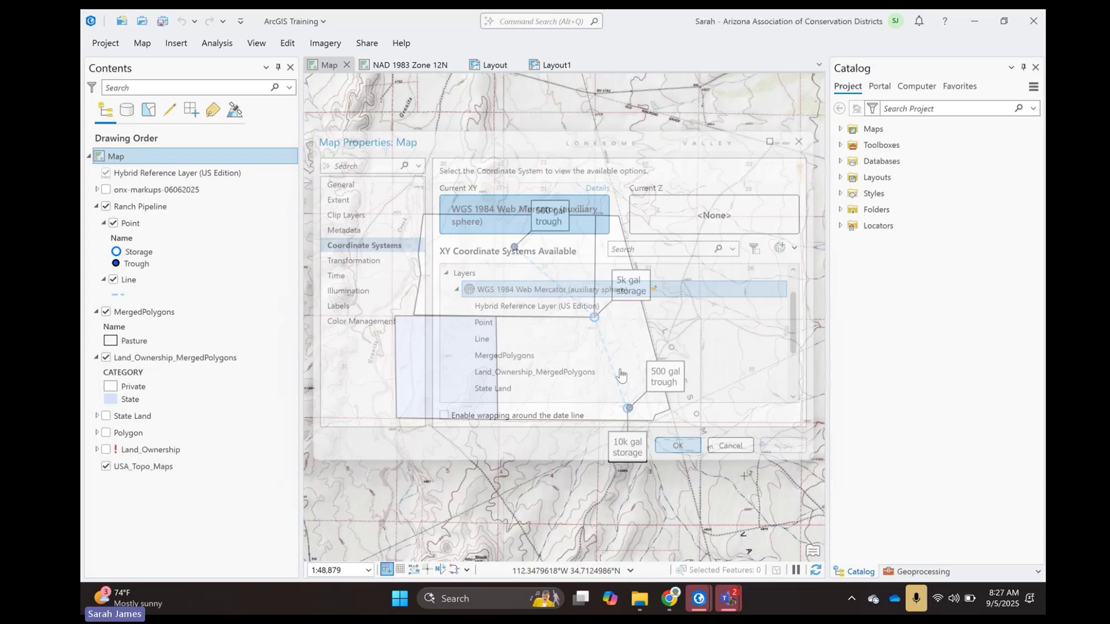
- Check the coordinate system in the NAD 1983 Zone 12N map's properties and close the dialog
click(408, 64)
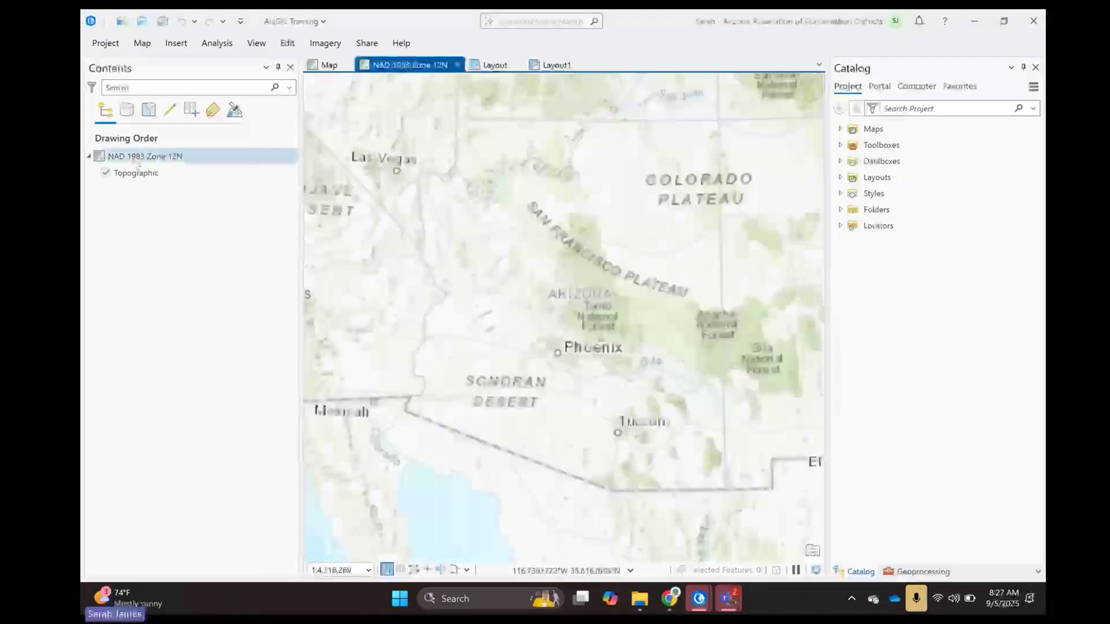
right_click(139, 157)
click(223, 482)
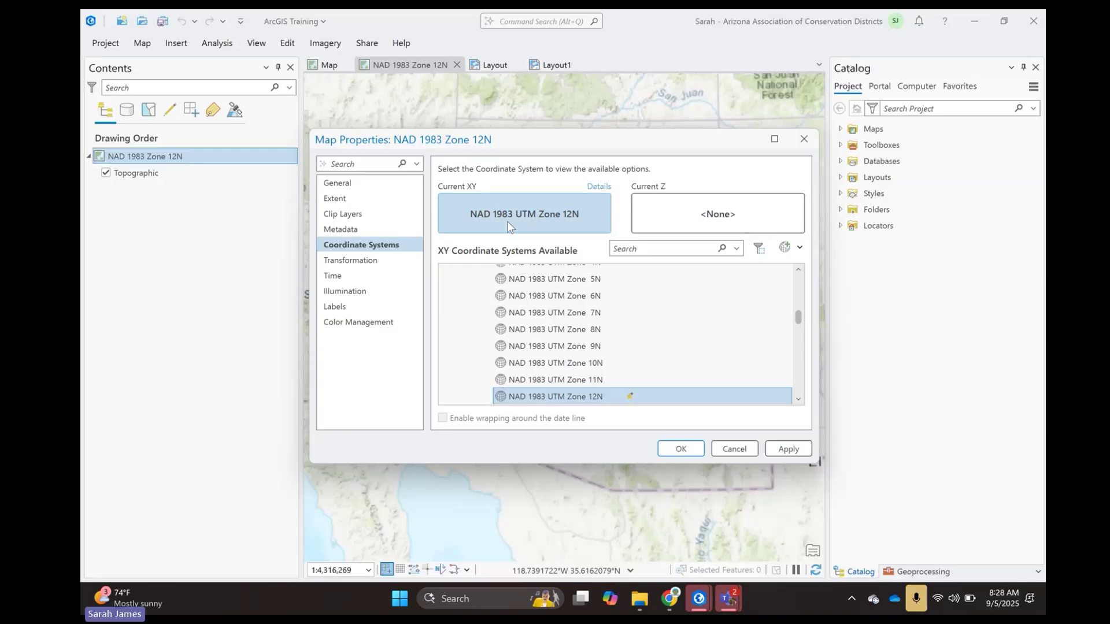
click(809, 150)
- Inspect the spatial reference of the Ranch Pipeline group's Point layer in the map named Map, and close its properties
click(335, 67)
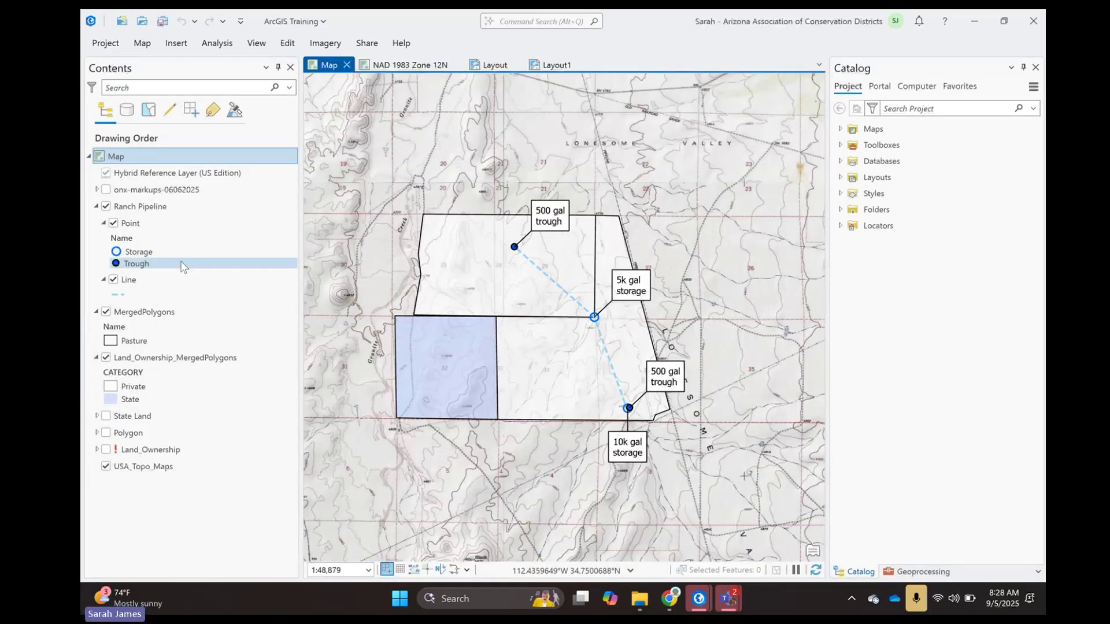
right_click(138, 226)
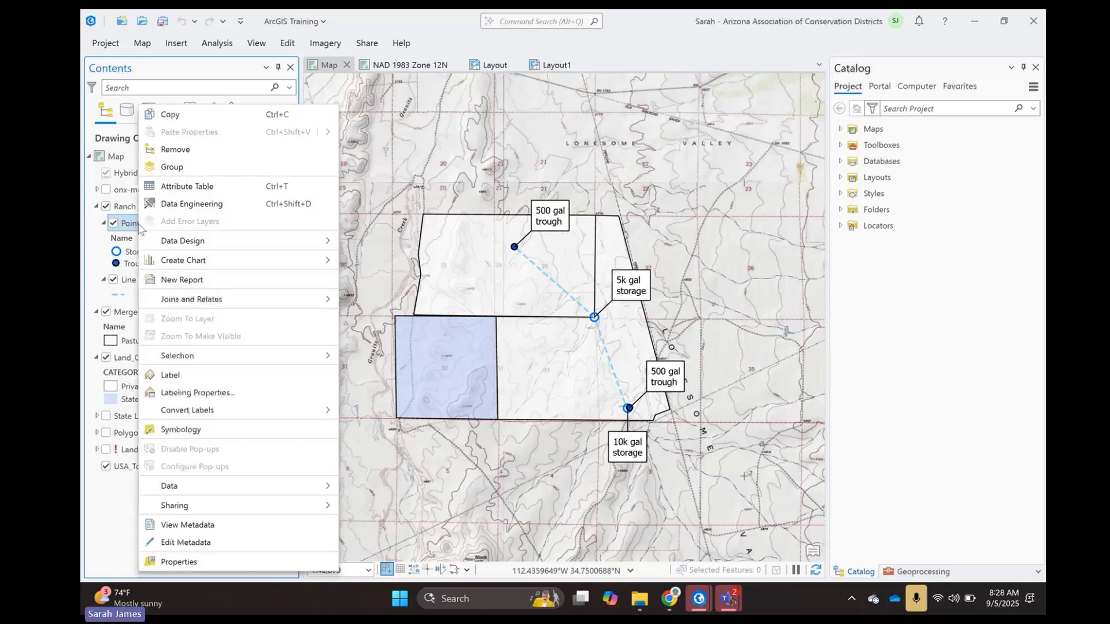
click(234, 563)
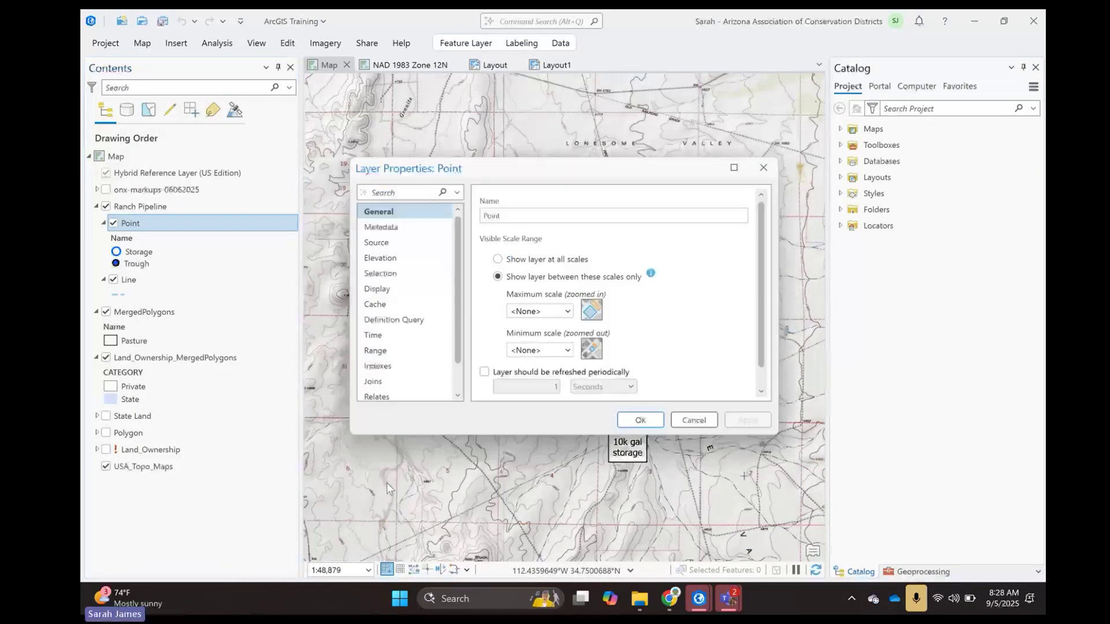
click(397, 244)
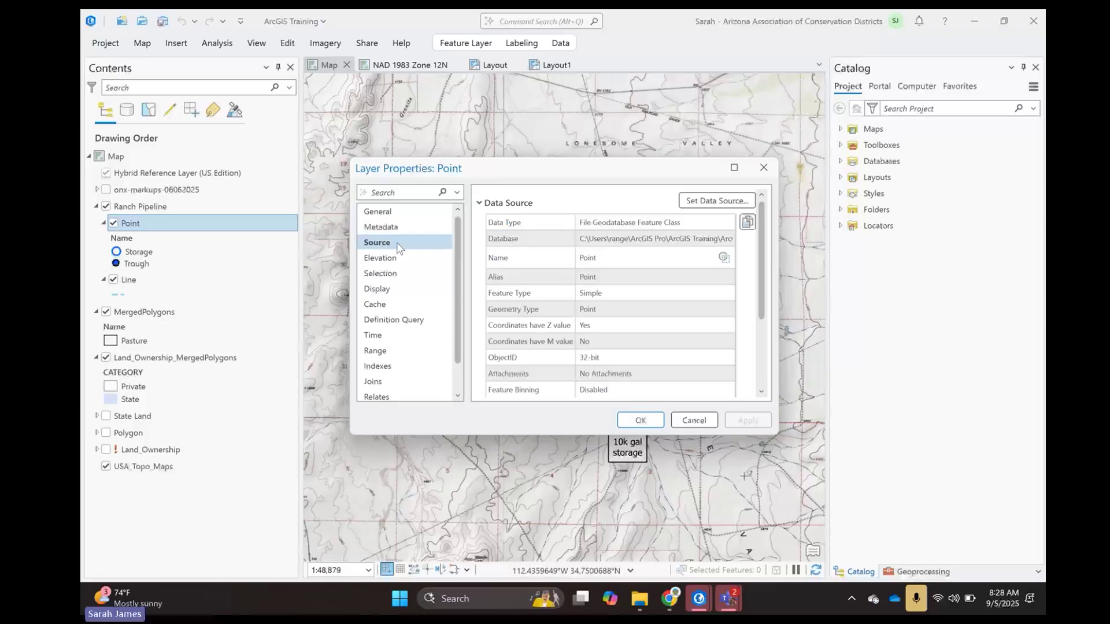
scroll(561, 292, down, 3)
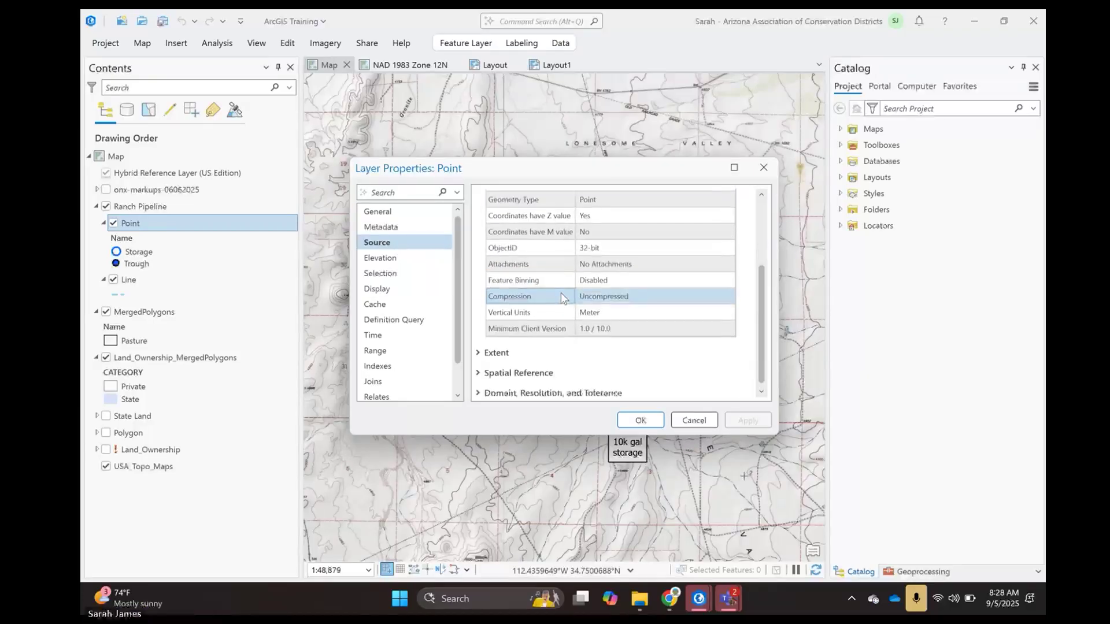
click(505, 372)
scroll(615, 349, down, 3)
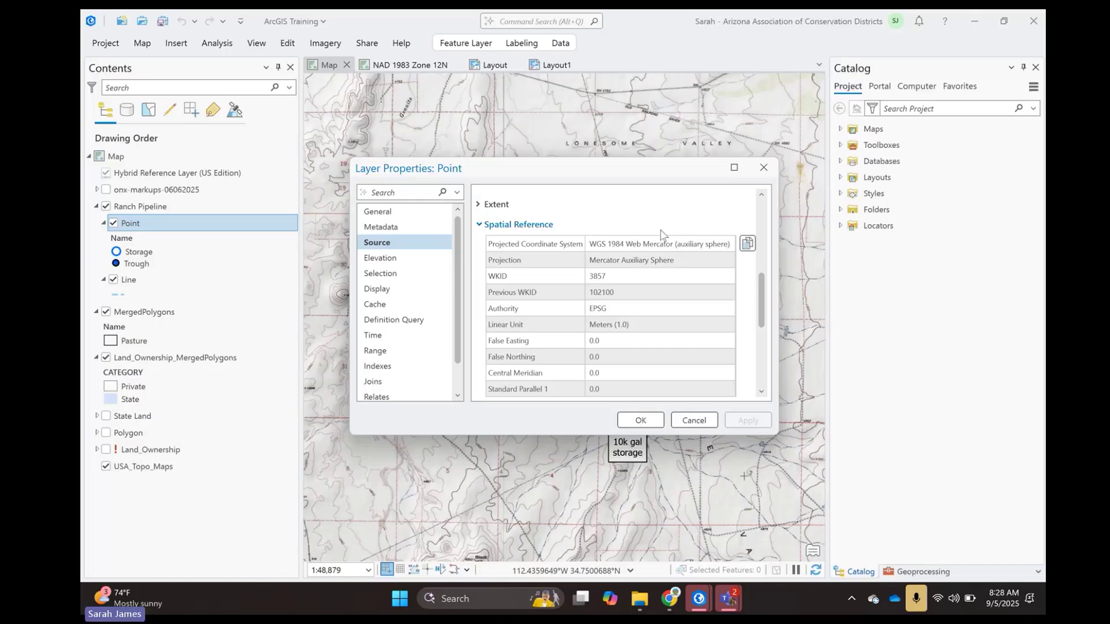
click(775, 174)
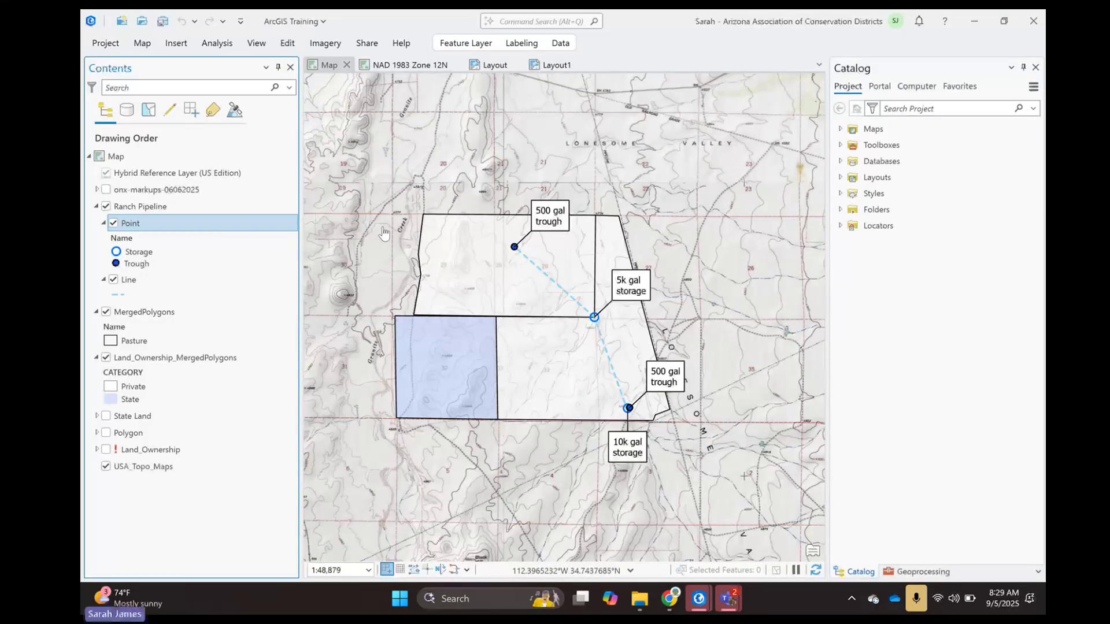
- Copy the Point layer from the map named Map and paste it into the NAD 1983 Zone 12N map
right_click(165, 231)
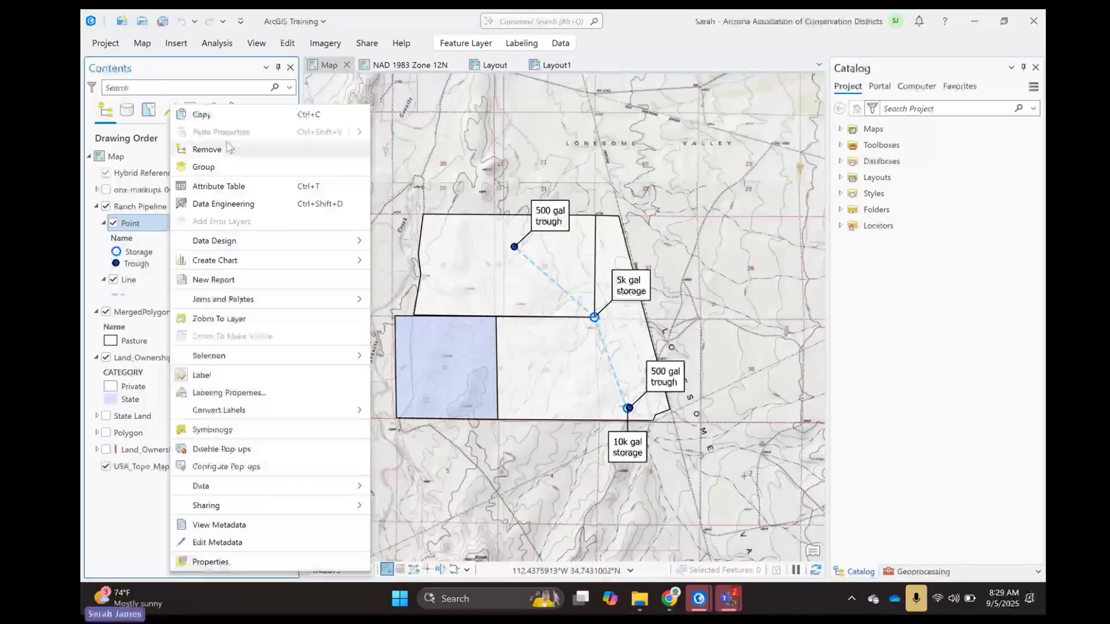
click(208, 110)
click(400, 64)
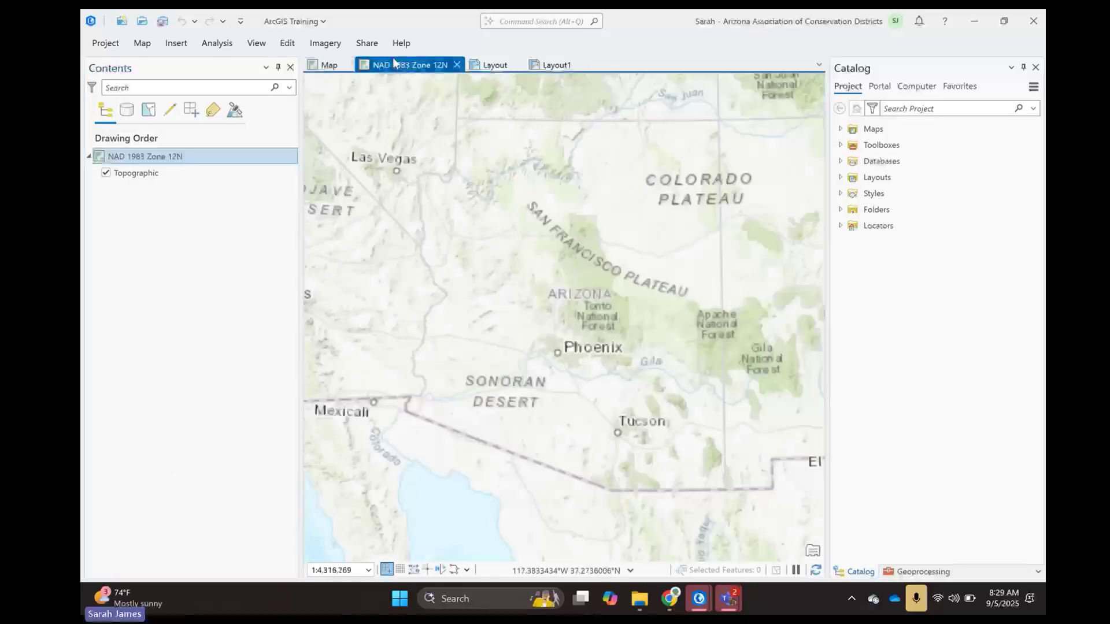
right_click(179, 158)
click(215, 185)
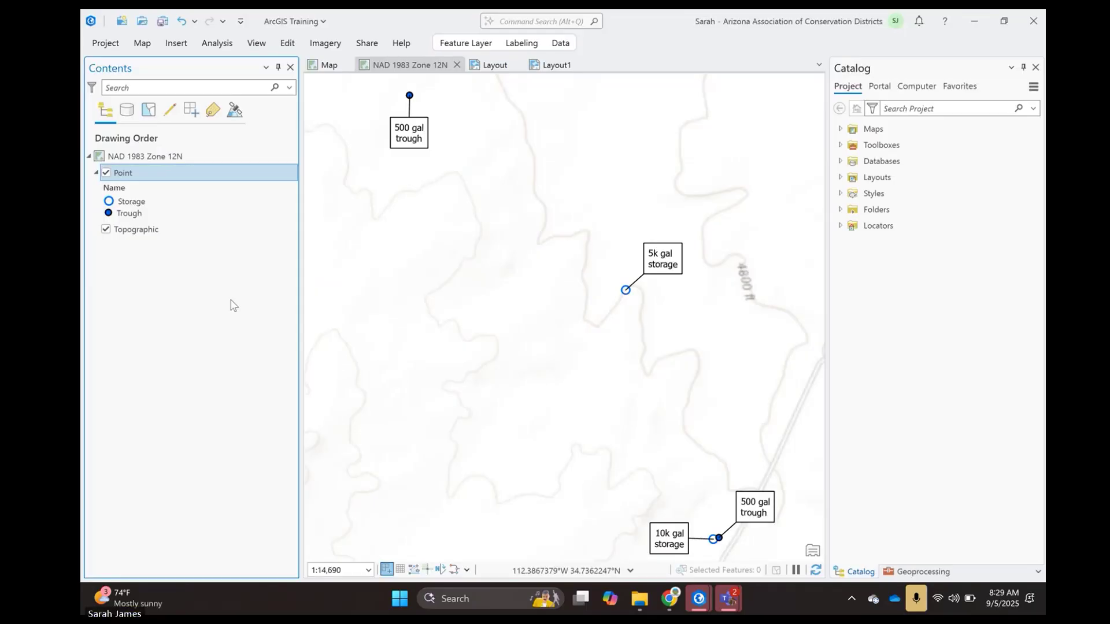
- Inspect the spatial reference of the pasted Point layer in the NAD 1983 Zone 12N map and close its properties
right_click(142, 177)
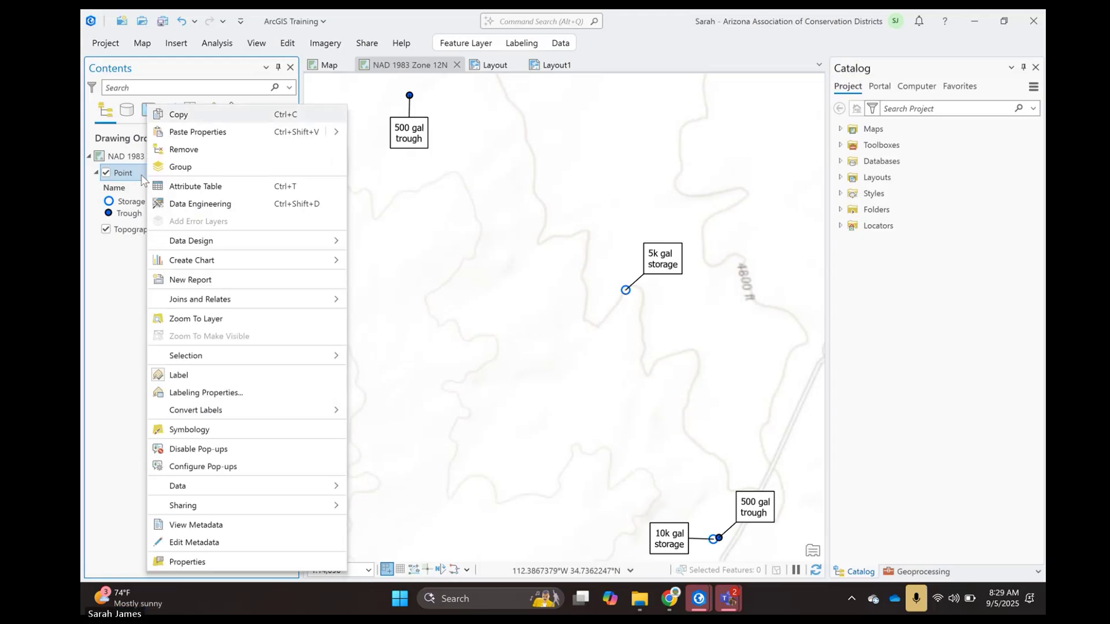
click(191, 561)
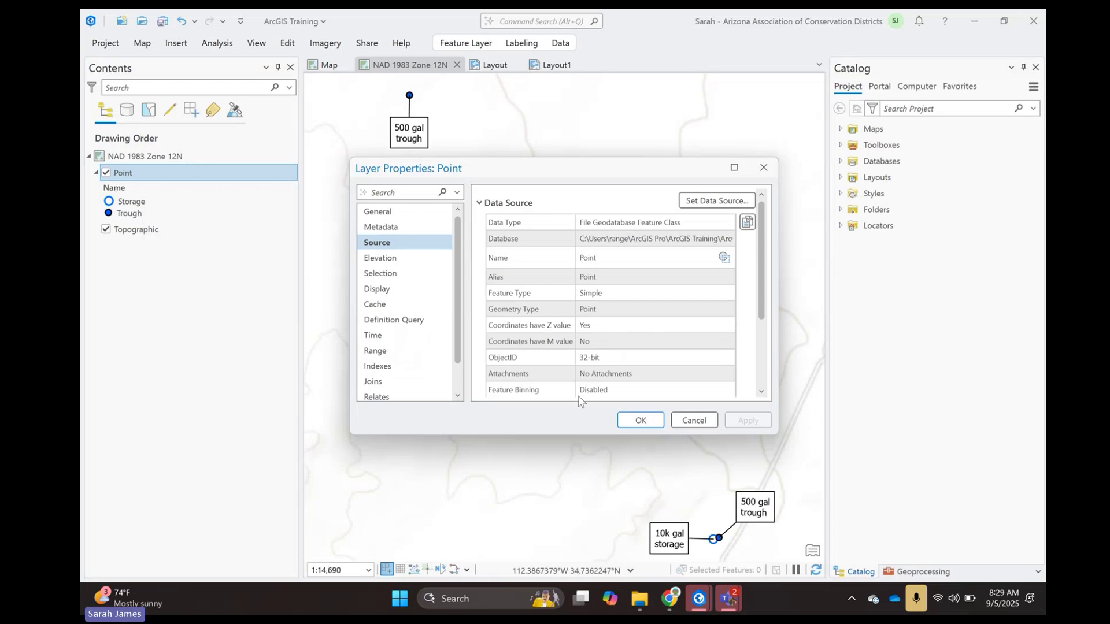
scroll(580, 401, down, 5)
click(520, 375)
scroll(578, 329, down, 5)
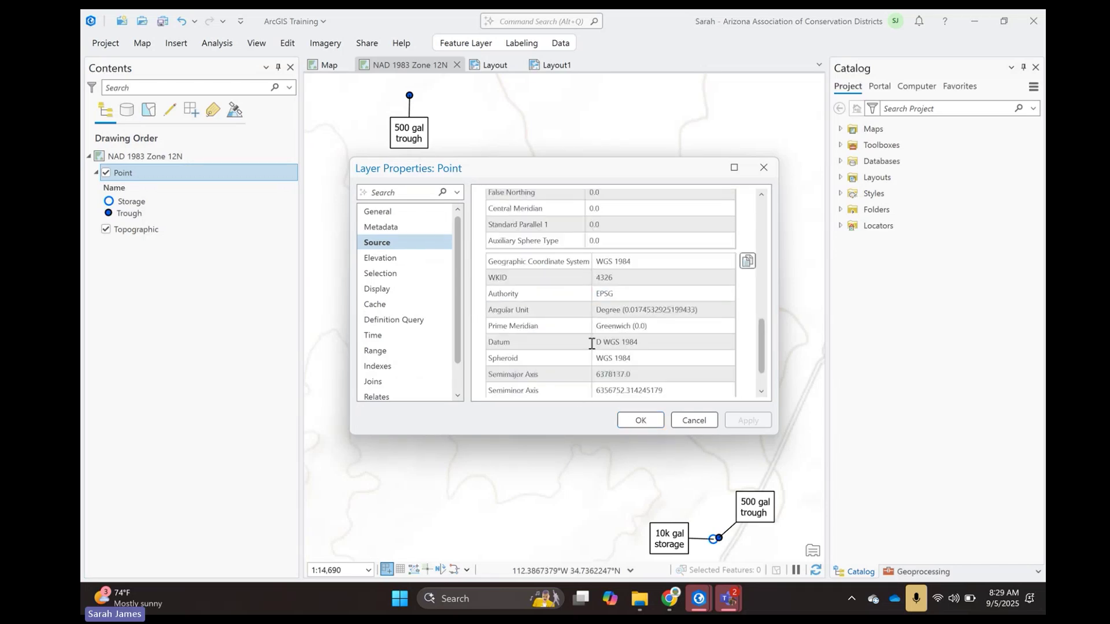
scroll(591, 343, down, 1)
scroll(612, 340, up, 3)
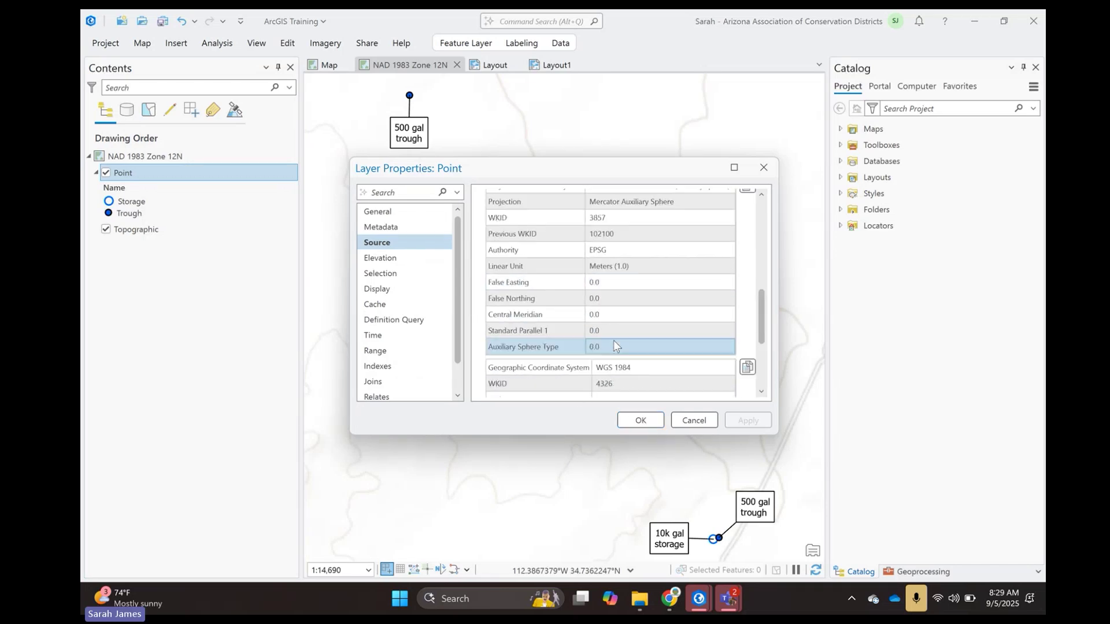
click(764, 169)
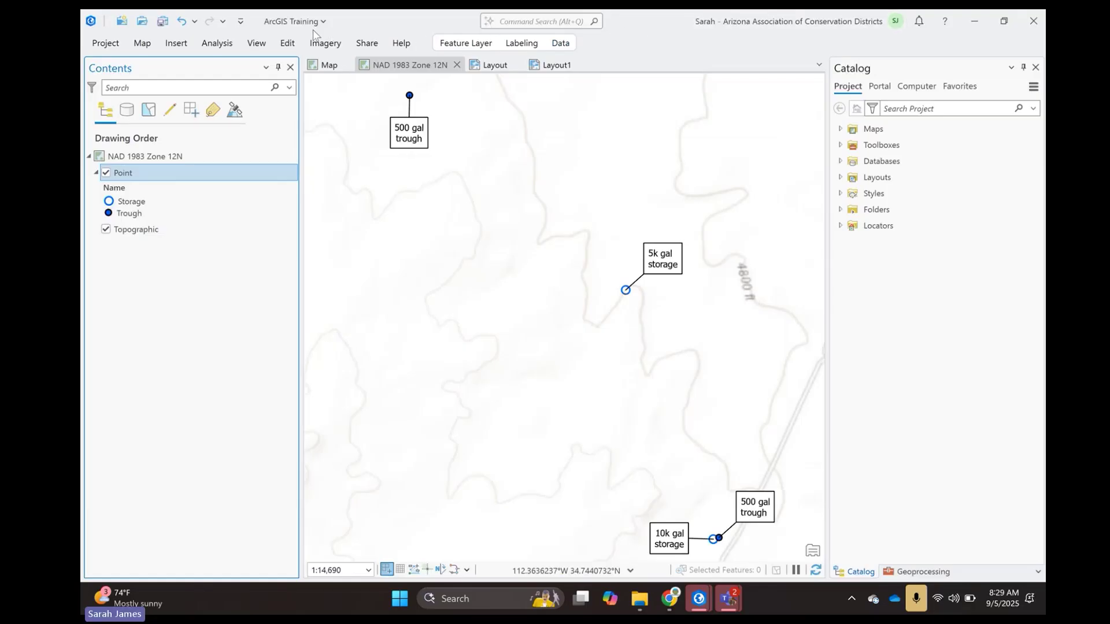
key(alt+Tab)
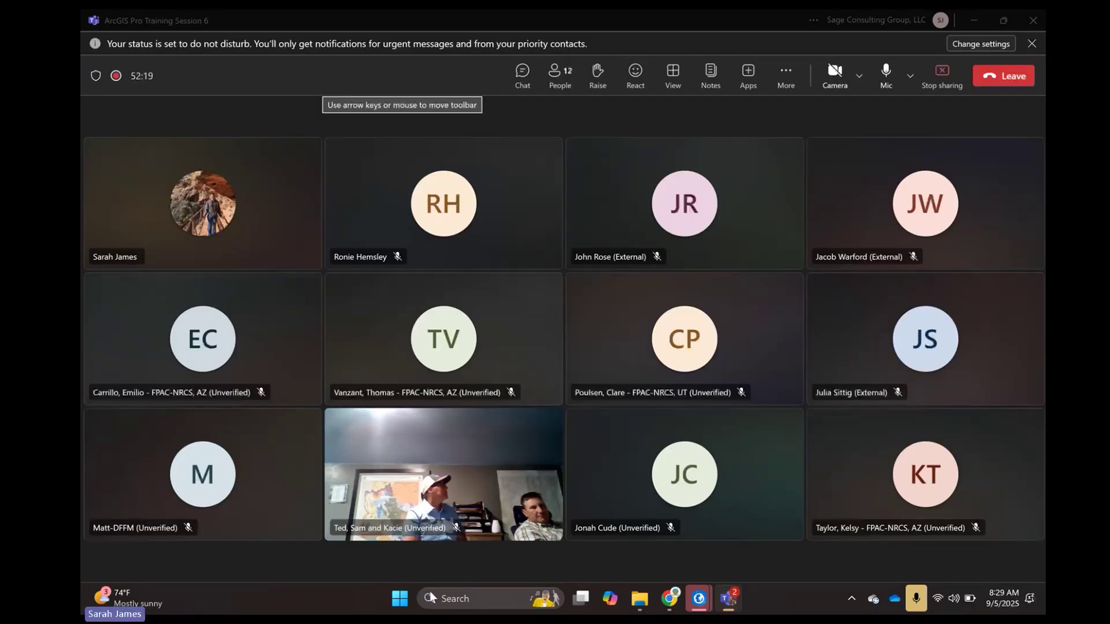
click(973, 18)
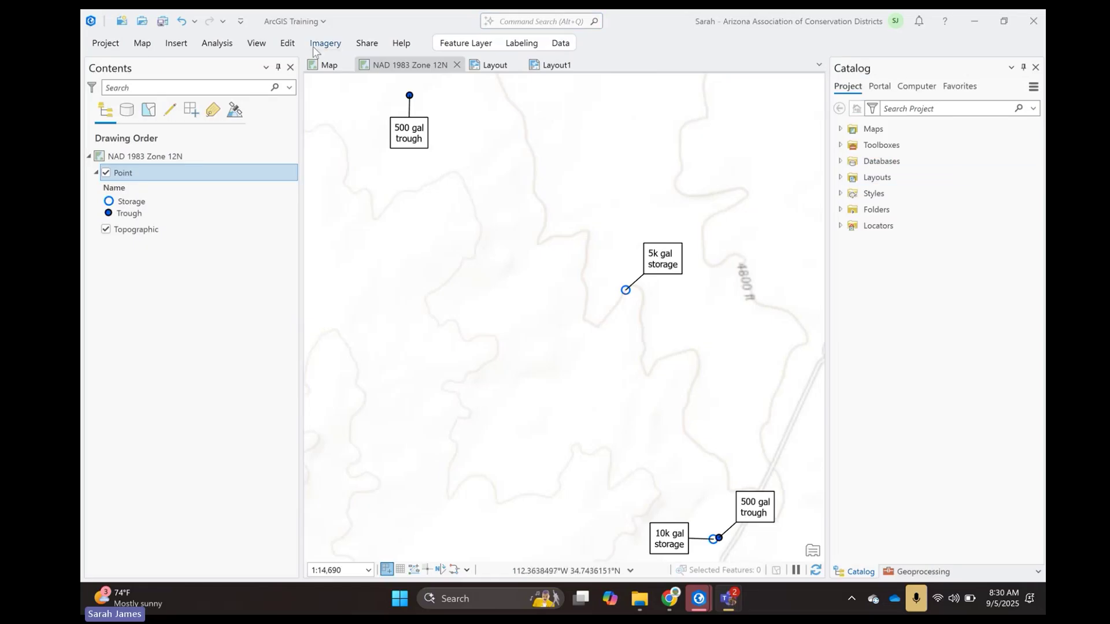
click(224, 44)
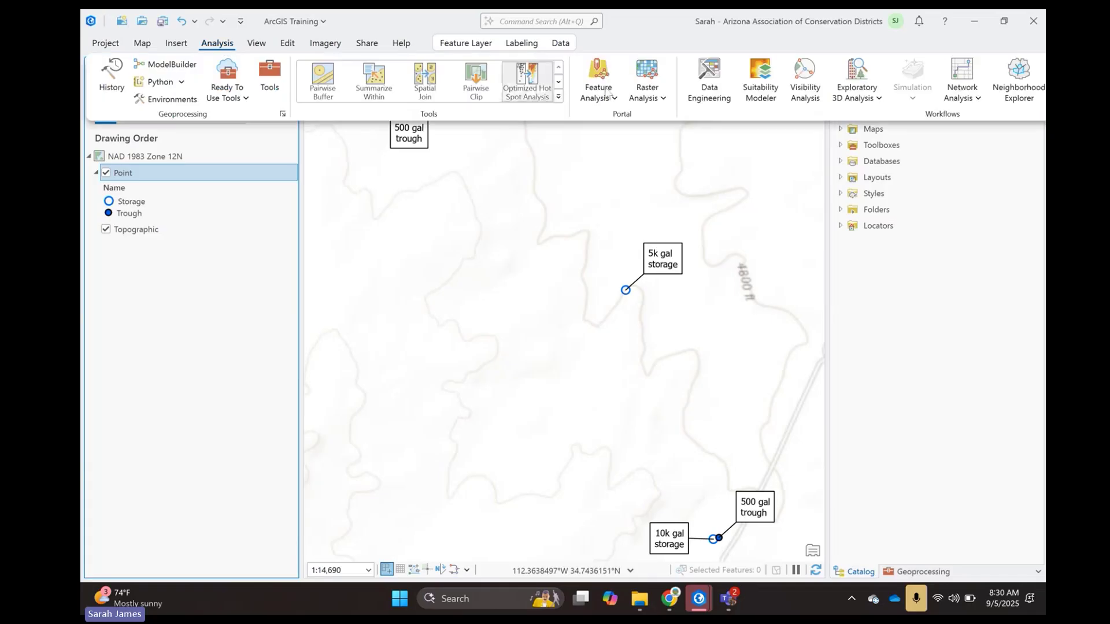
click(558, 90)
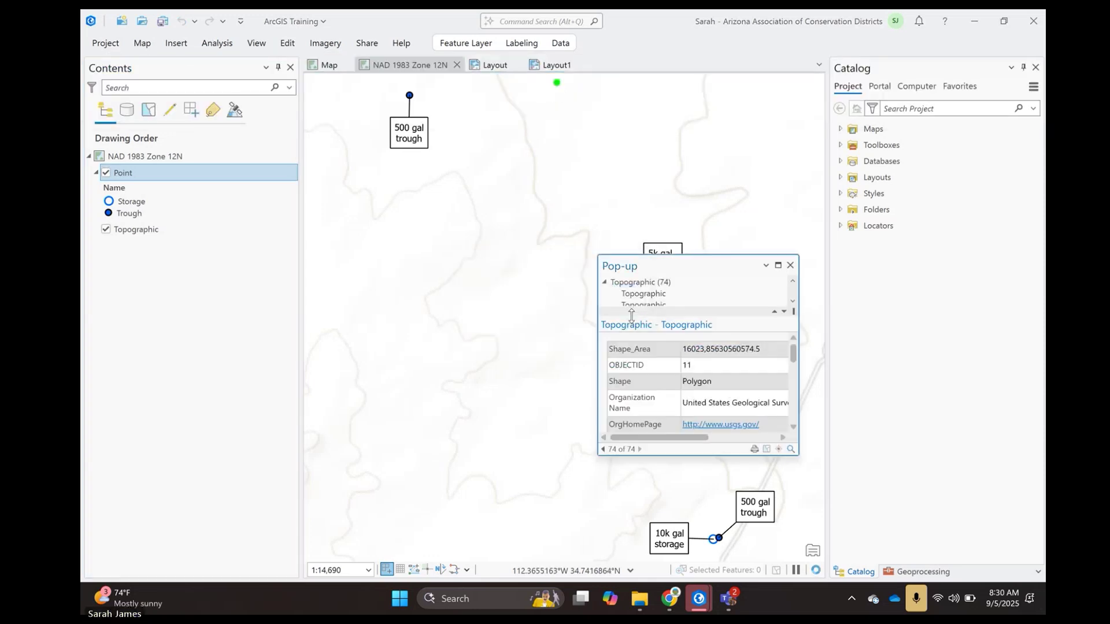
click(790, 265)
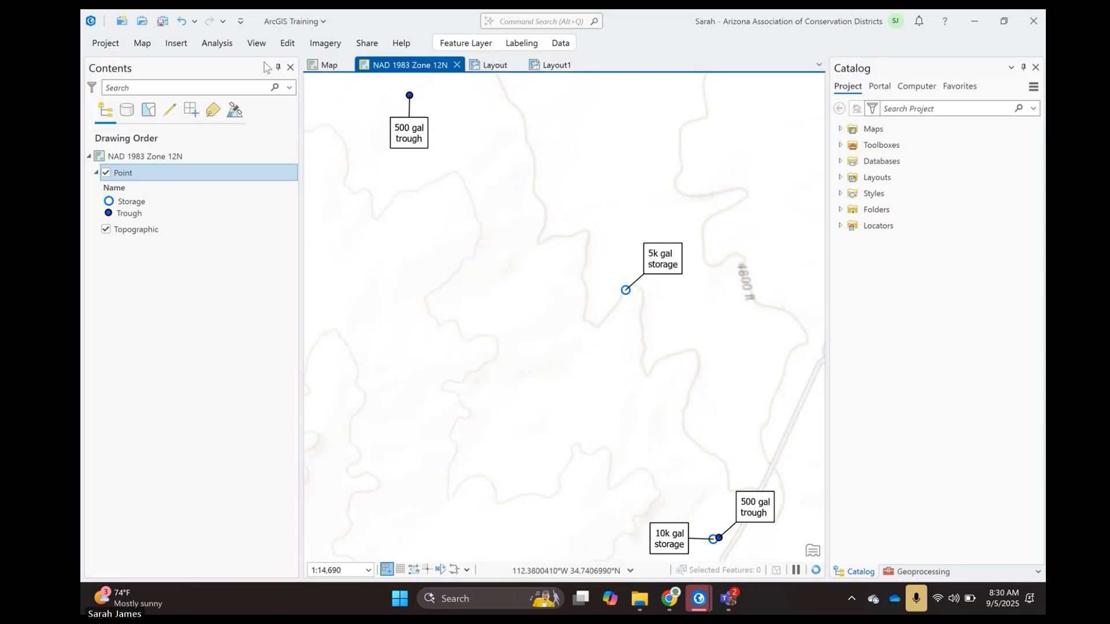
- Open the Project geoprocessing tool for managing data and choose the Point layer as its input dataset
click(220, 41)
click(560, 87)
click(217, 43)
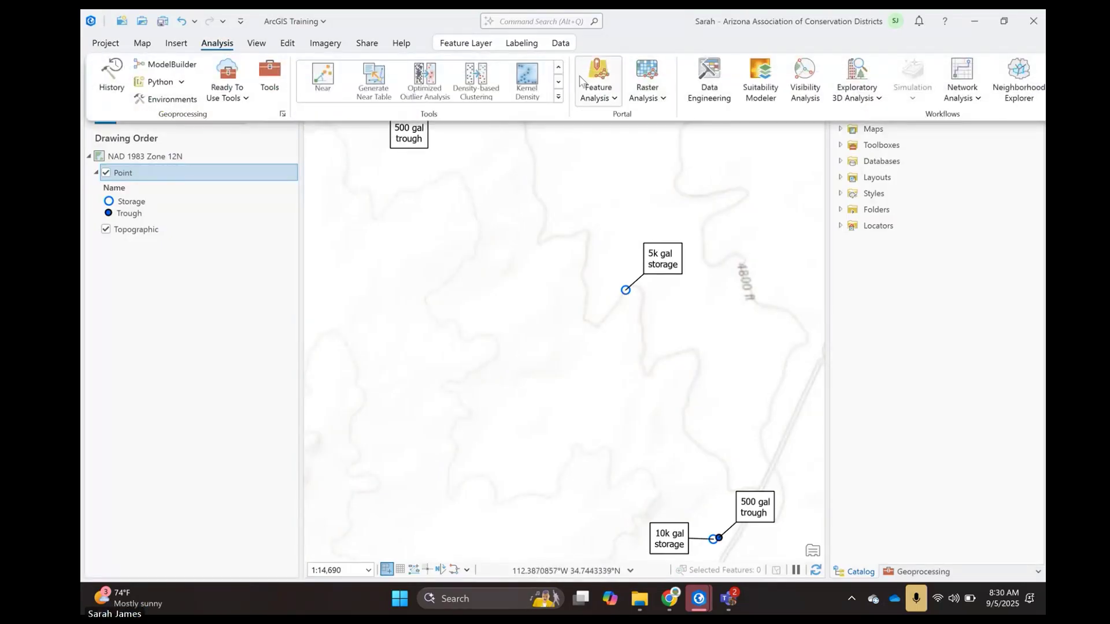
click(559, 98)
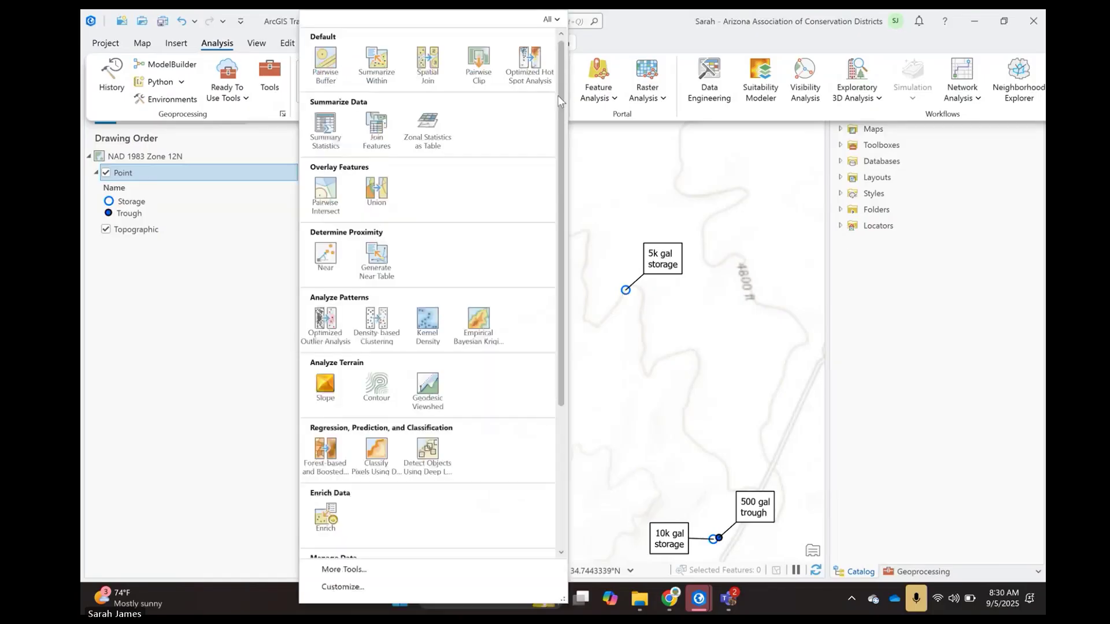
scroll(510, 256, down, 3)
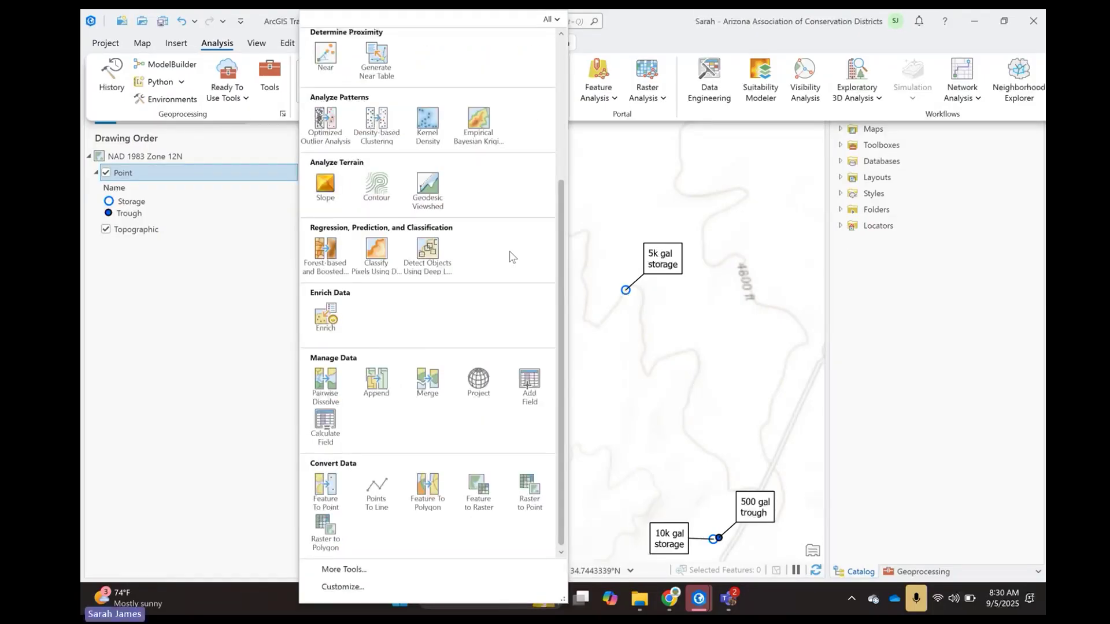
click(479, 383)
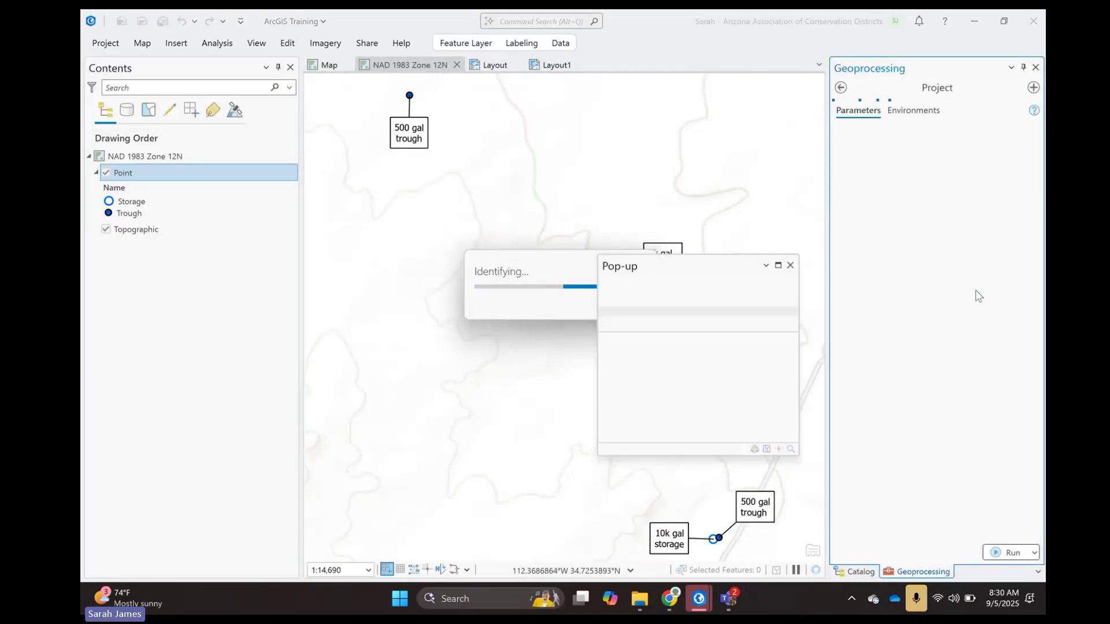
click(790, 265)
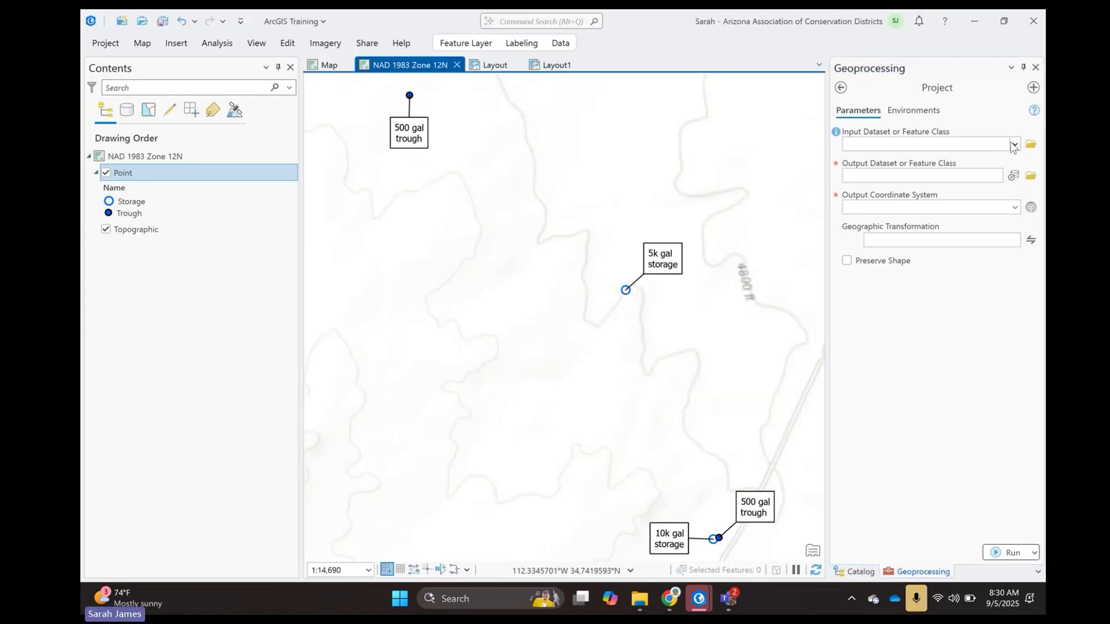
mouse_move(838, 133)
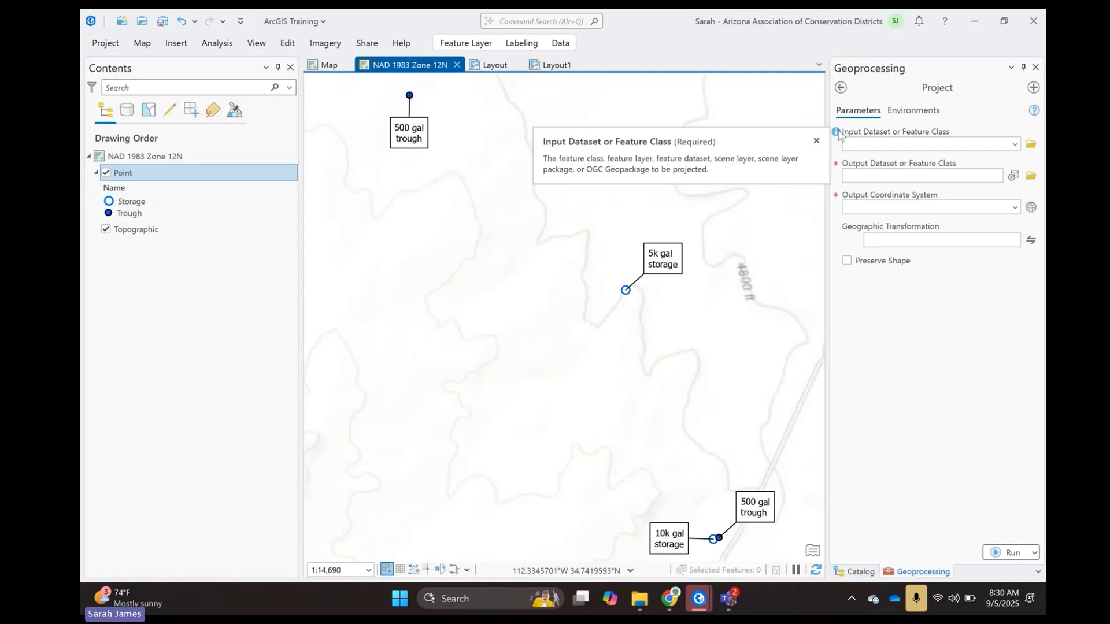
click(1014, 145)
click(942, 160)
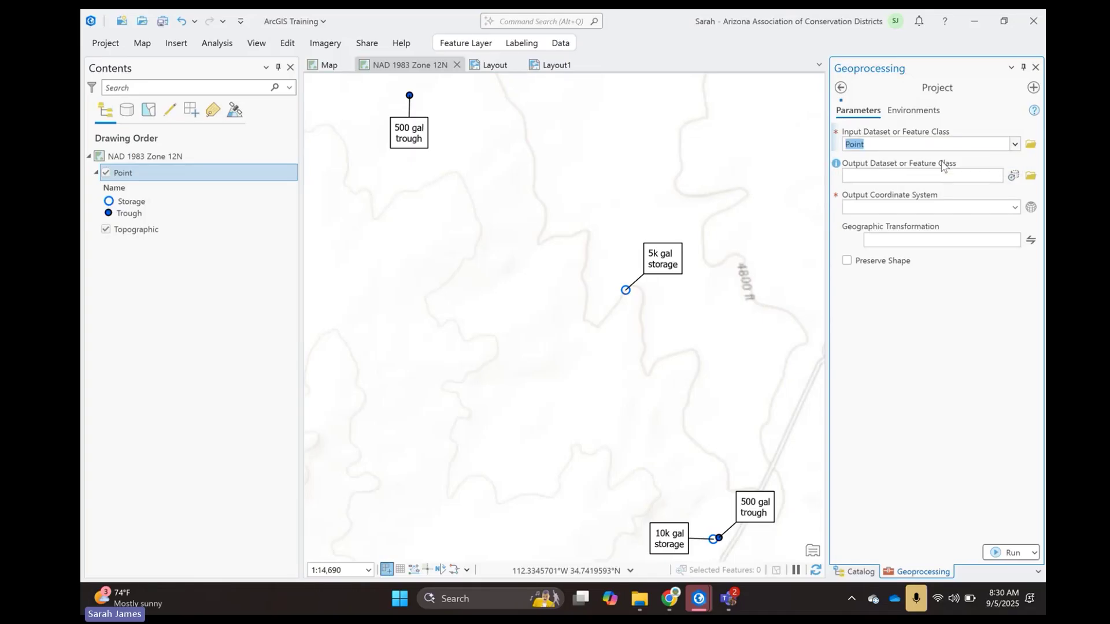
- Name the Project tool's output feature class Point_83NAD in the ArcGIS Training geodatabase
click(969, 174)
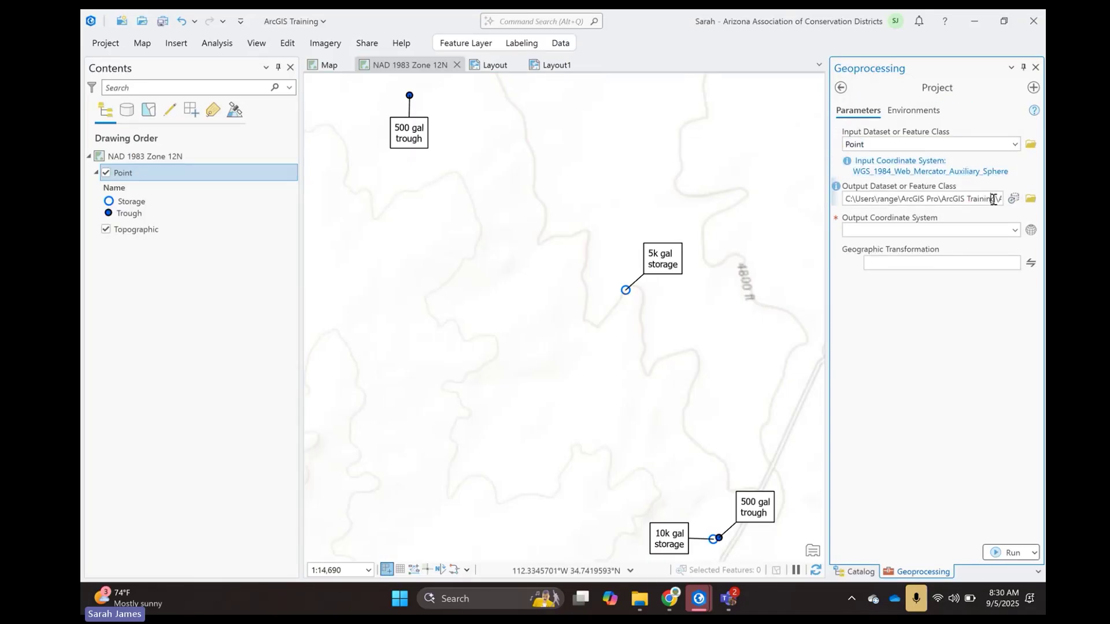
click(992, 199)
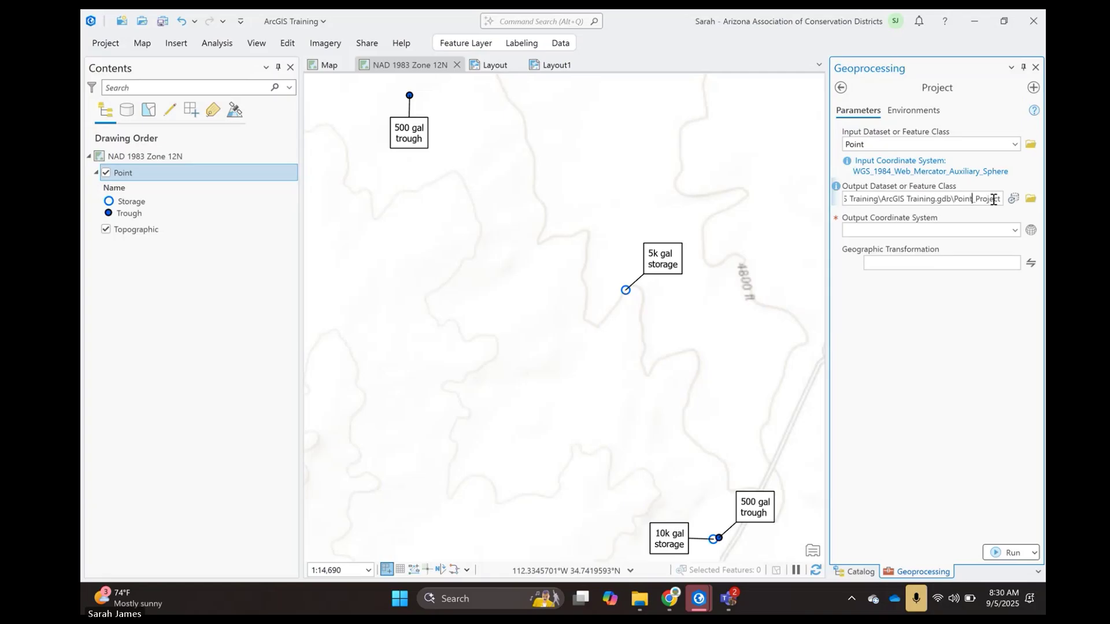
key(BackSpace)
key(BackSpace)
key(BackSpace)
key(BackSpace)
key(BackSpace)
key(BackSpace)
key(BackSpace)
key(BackSpace)
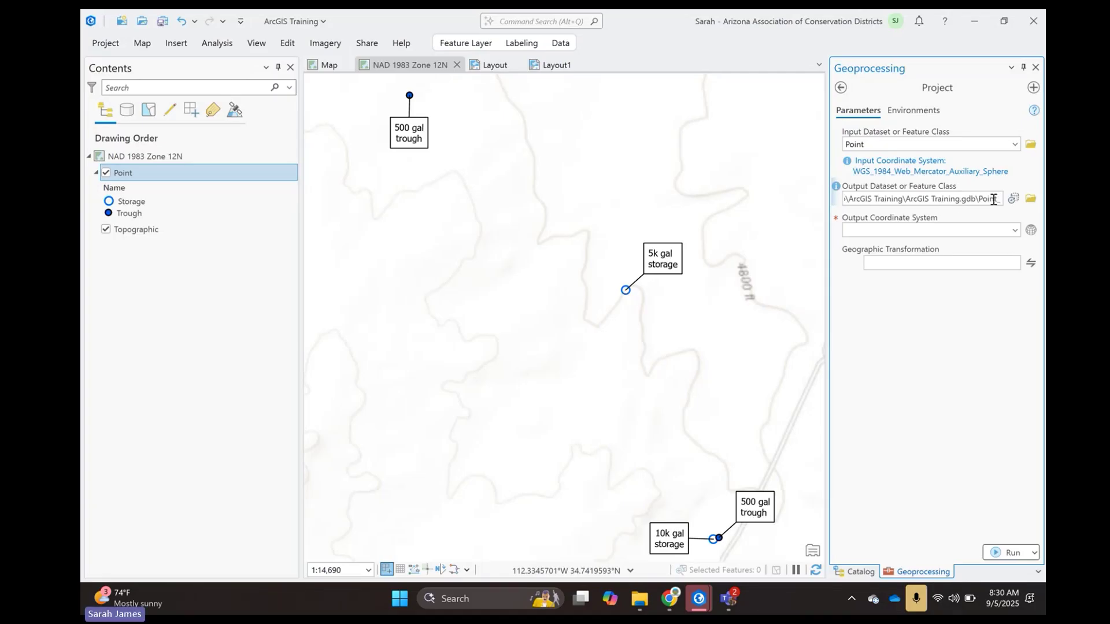
text(NAD)
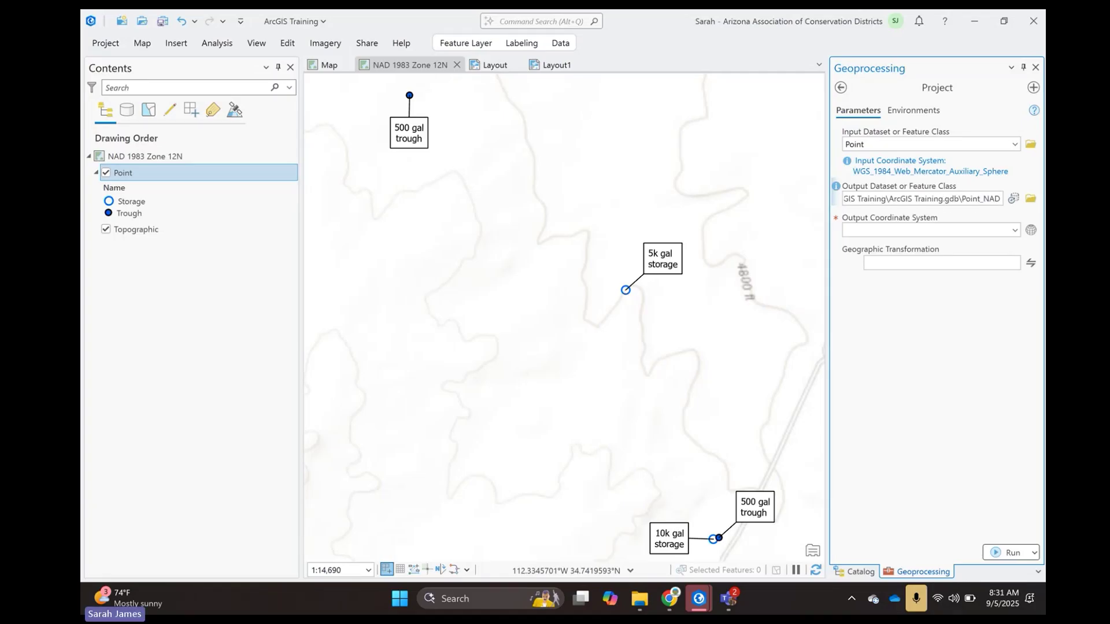
key(BackSpace)
key(BackSpace)
key(BackSpace)
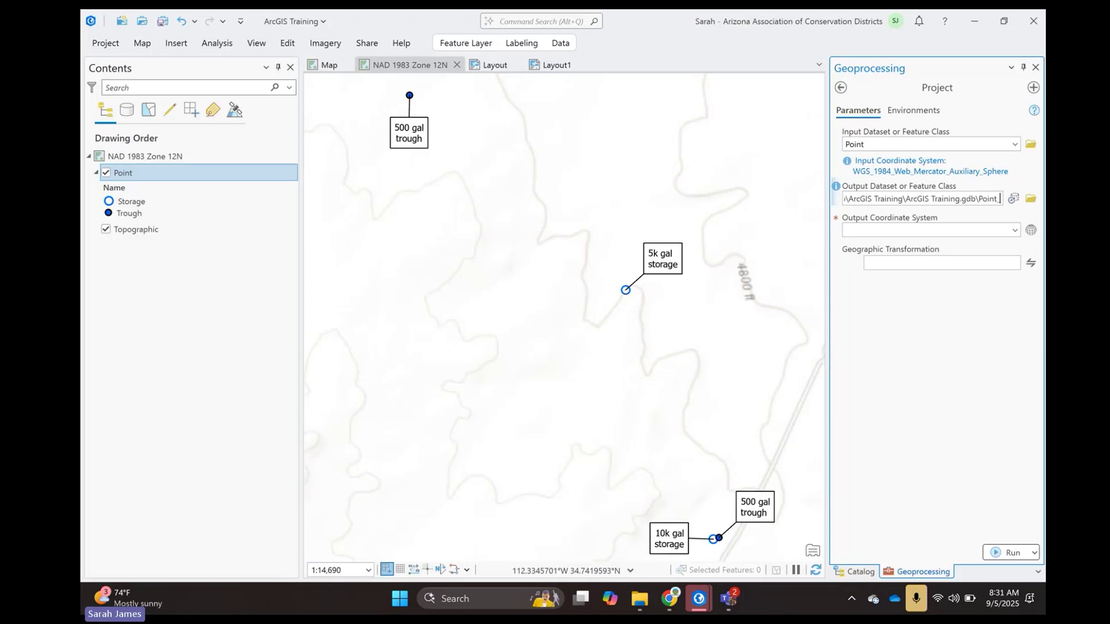
text(83NAD)
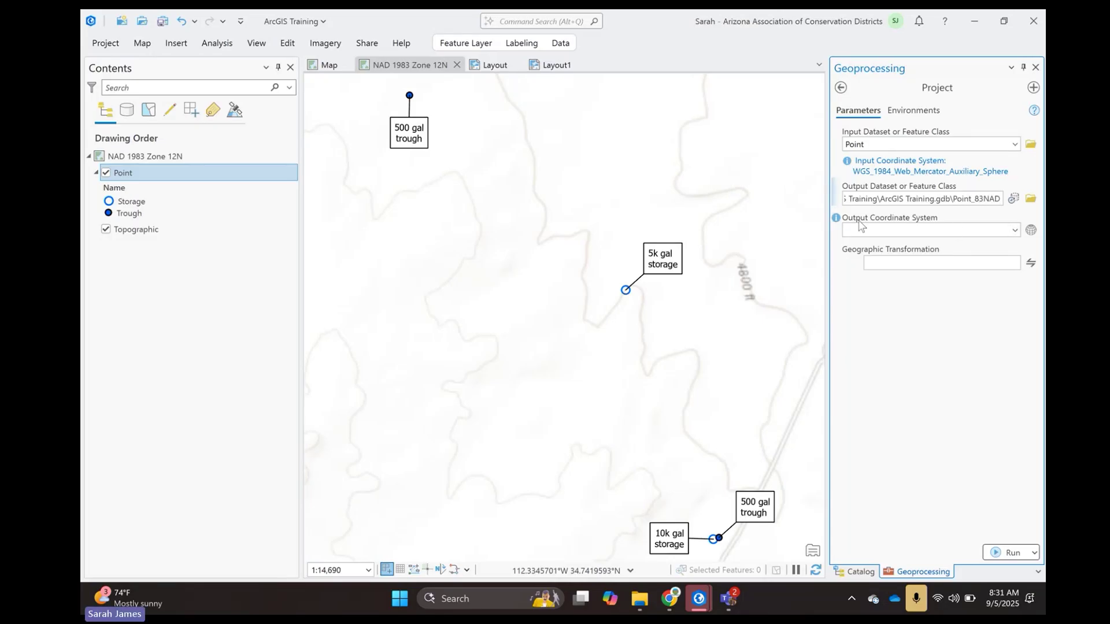
- Set the output coordinate system to Current Map [NAD 1983 Zone 12N] and run the projection
click(1016, 230)
click(1014, 230)
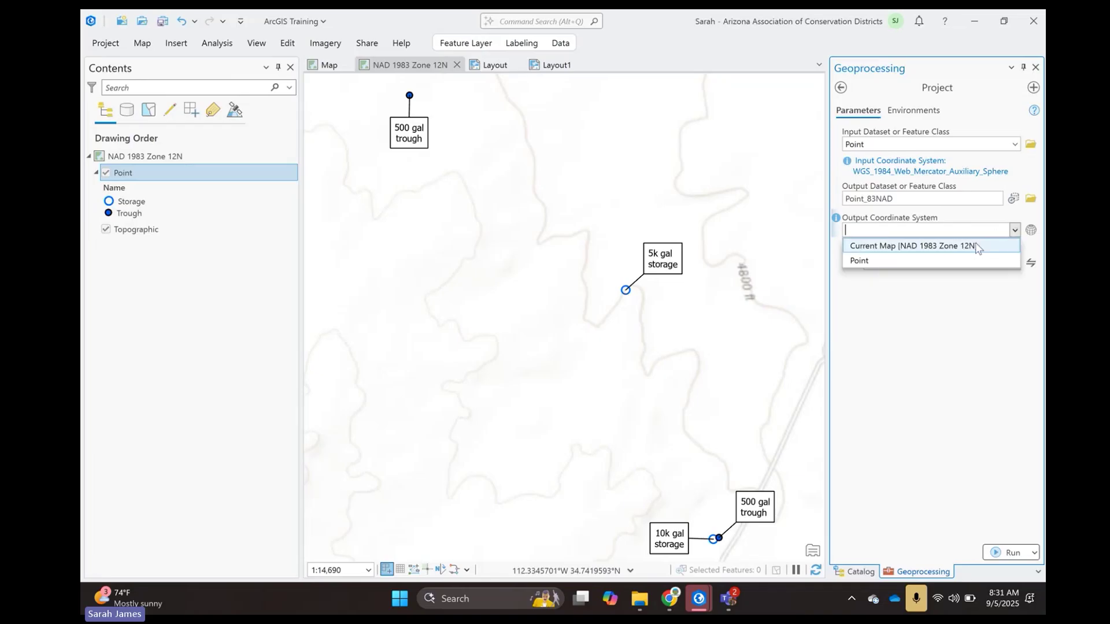
click(929, 251)
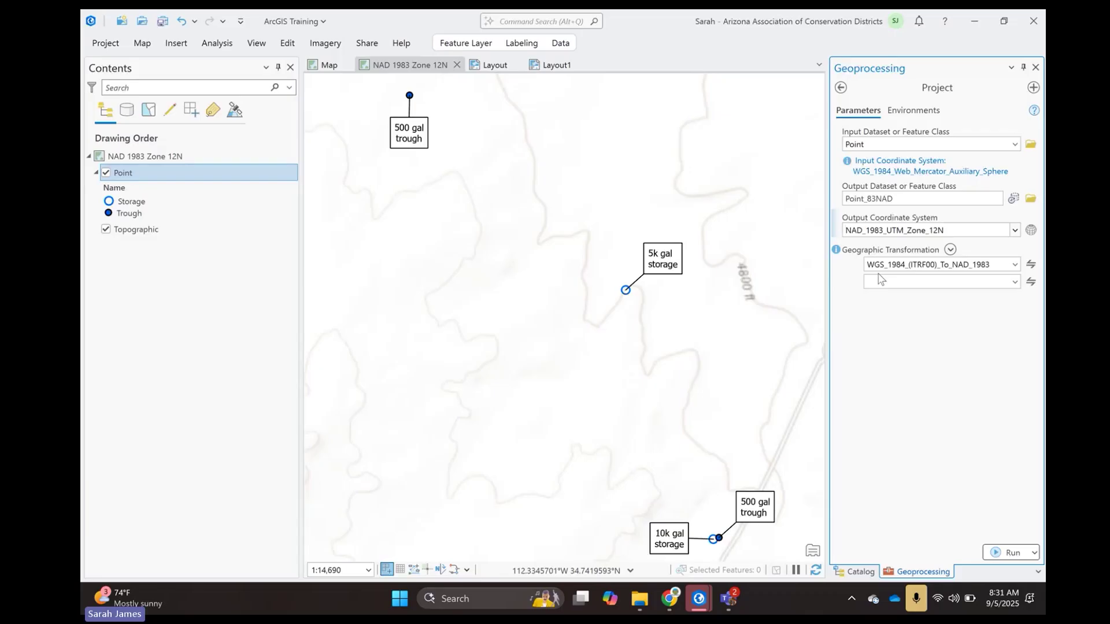
click(994, 553)
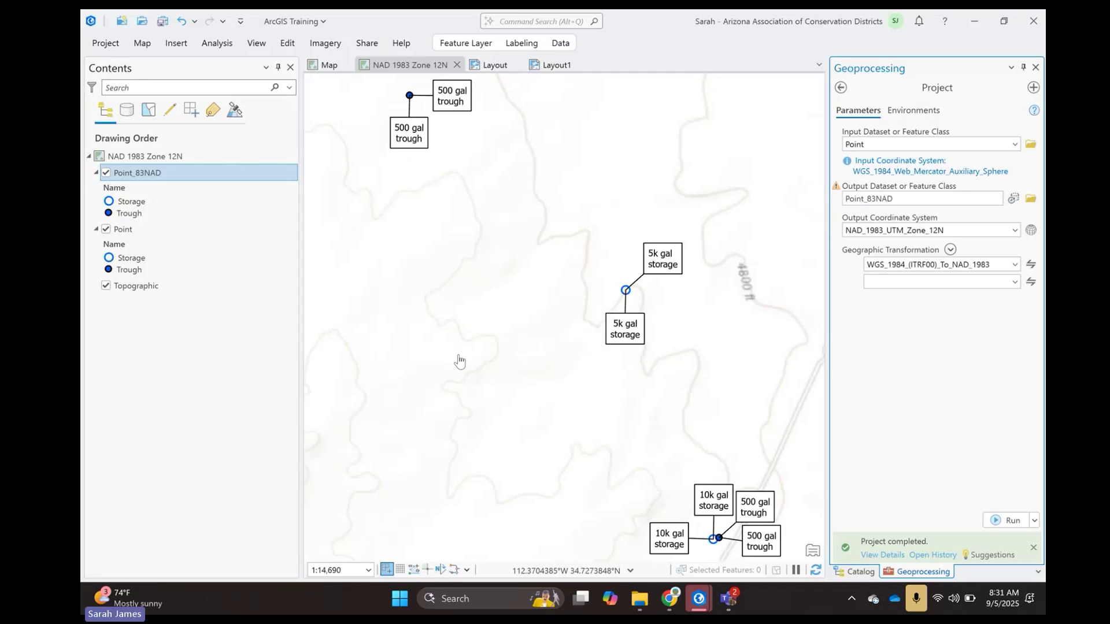
- Inspect the spatial reference of the Point_83NAD layer in its source properties and close the dialog
right_click(165, 181)
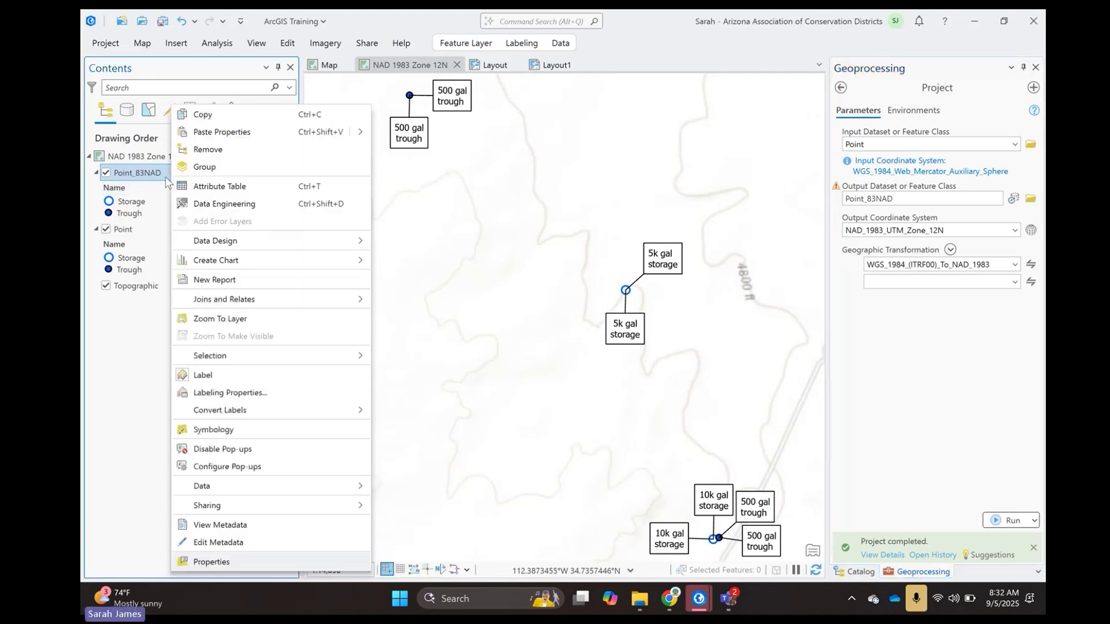
click(256, 561)
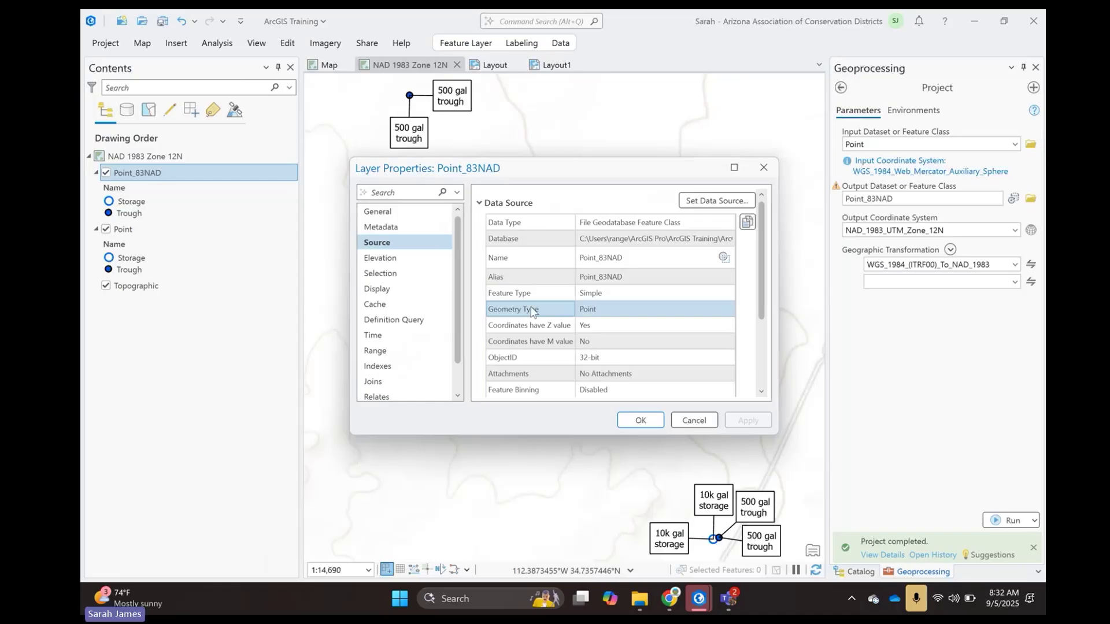
scroll(530, 310, down, 10)
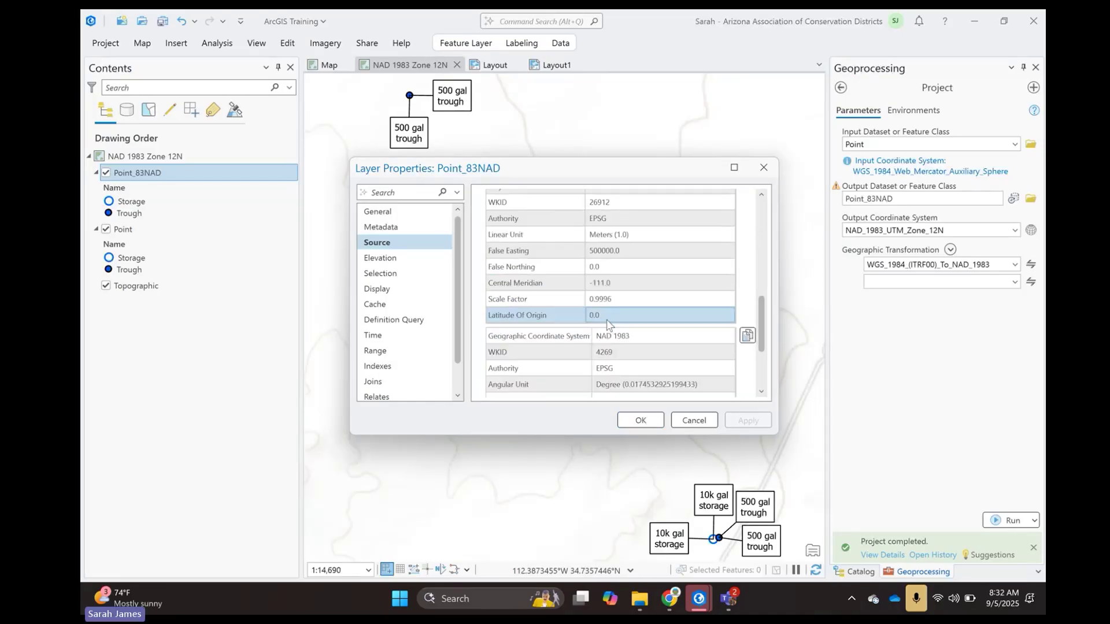
scroll(606, 323, up, 3)
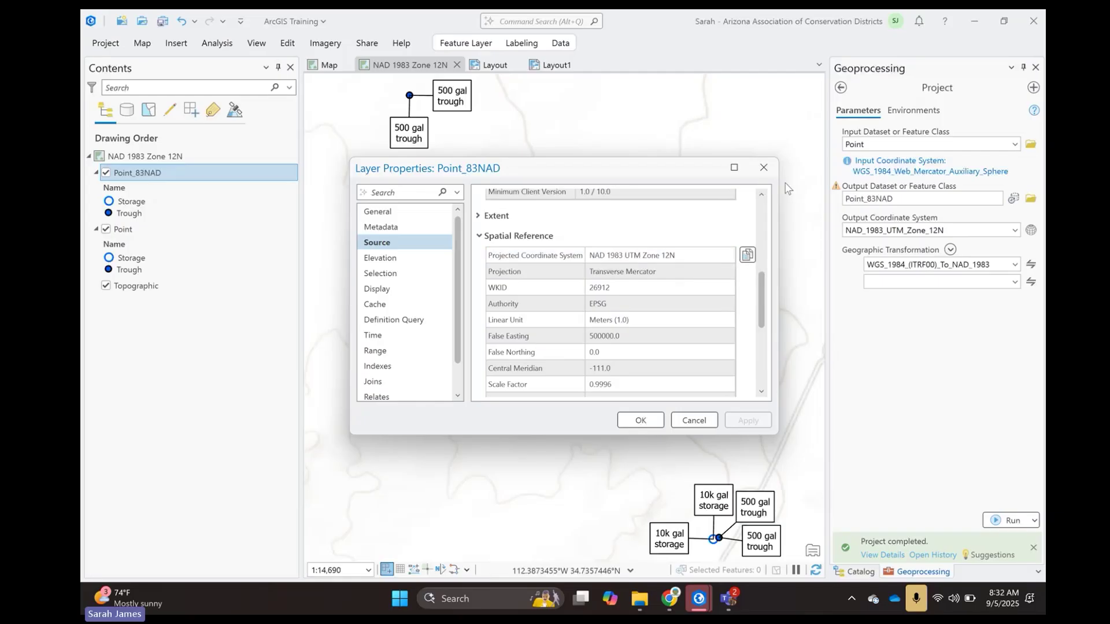
click(764, 168)
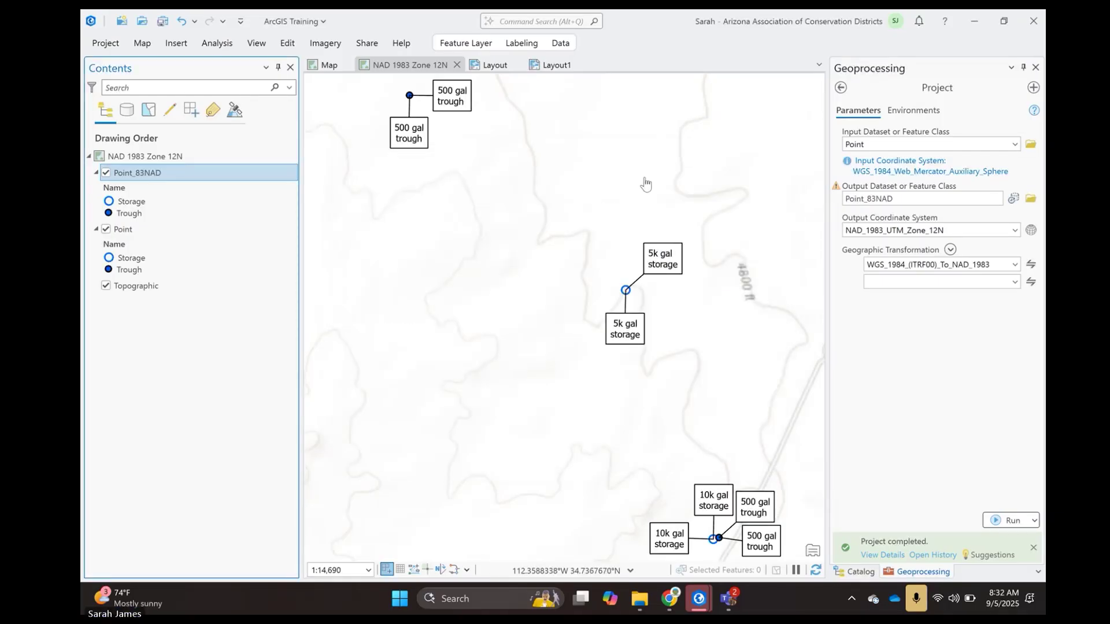
- Browse the geographic, projected, UTM and World coordinate systems available in the NAD 1983 Zone 12N map's properties, leaving the map's setting as it is
click(137, 155)
right_click(137, 155)
click(168, 445)
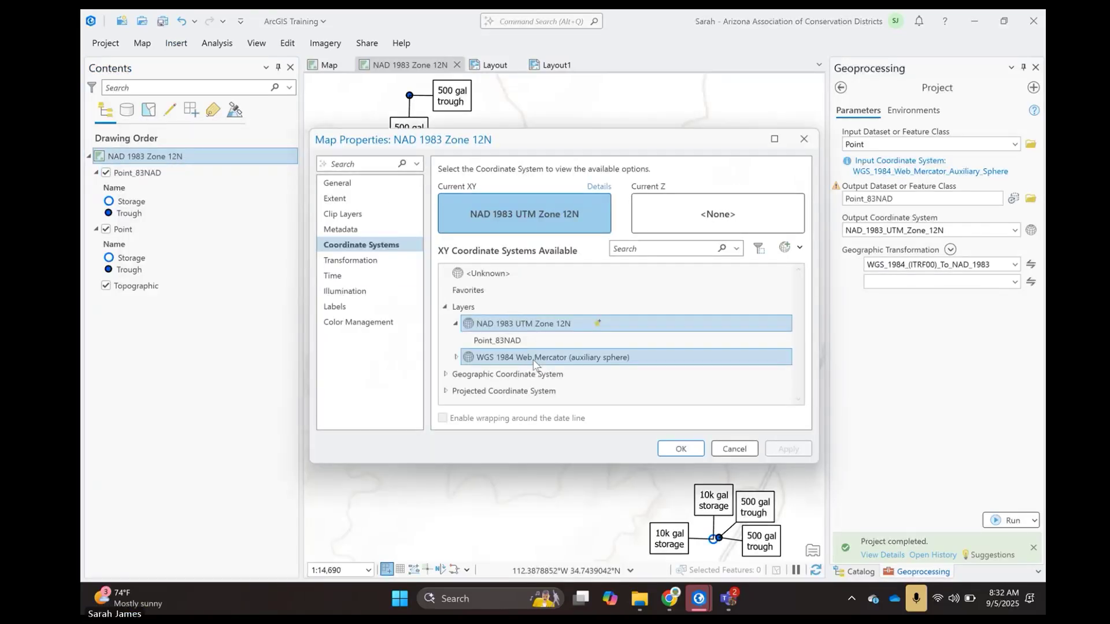
double_click(520, 374)
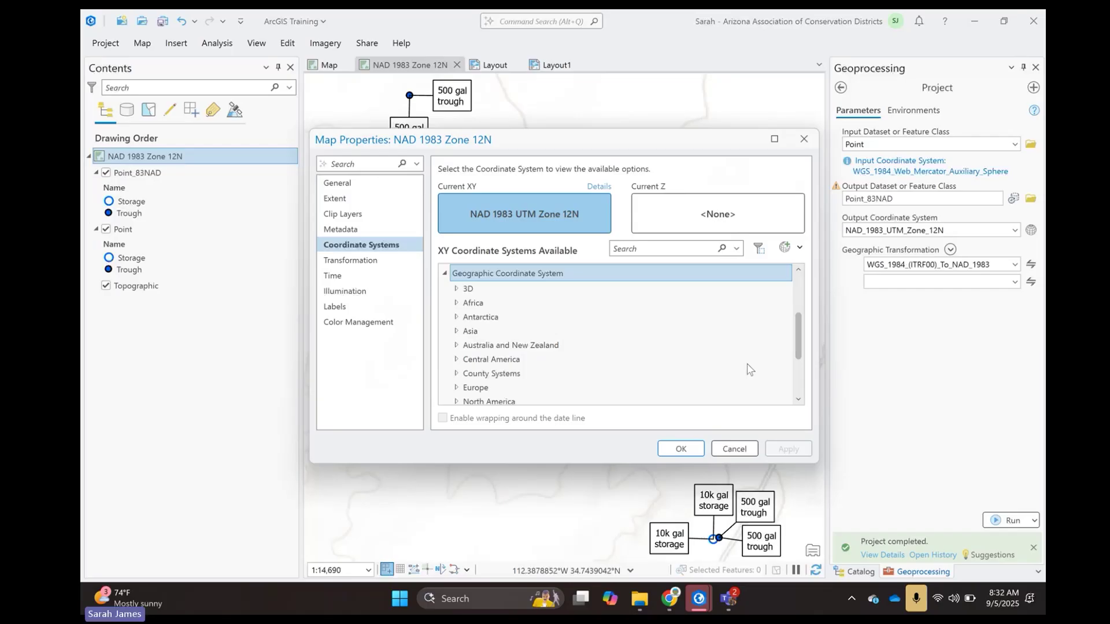
drag(799, 337, 801, 384)
double_click(455, 397)
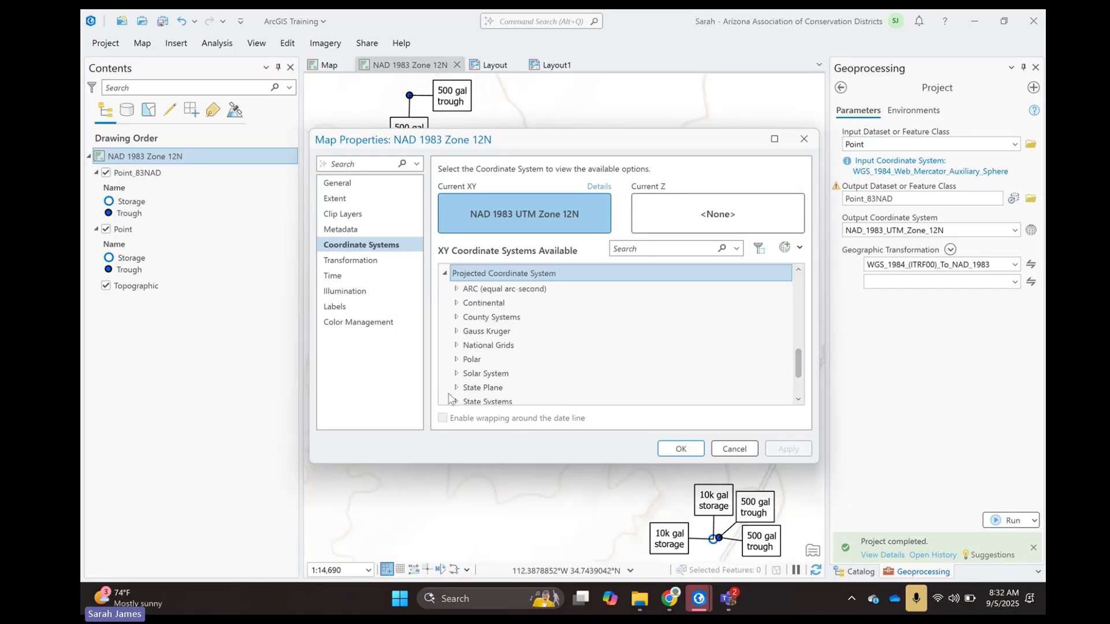
drag(796, 364, 796, 387)
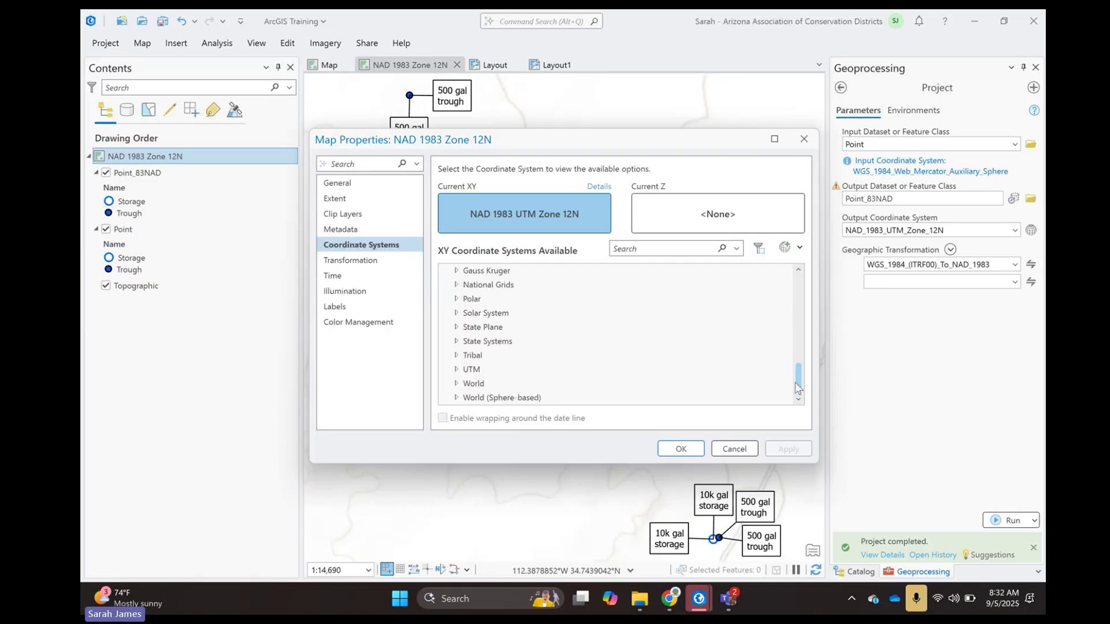
click(456, 370)
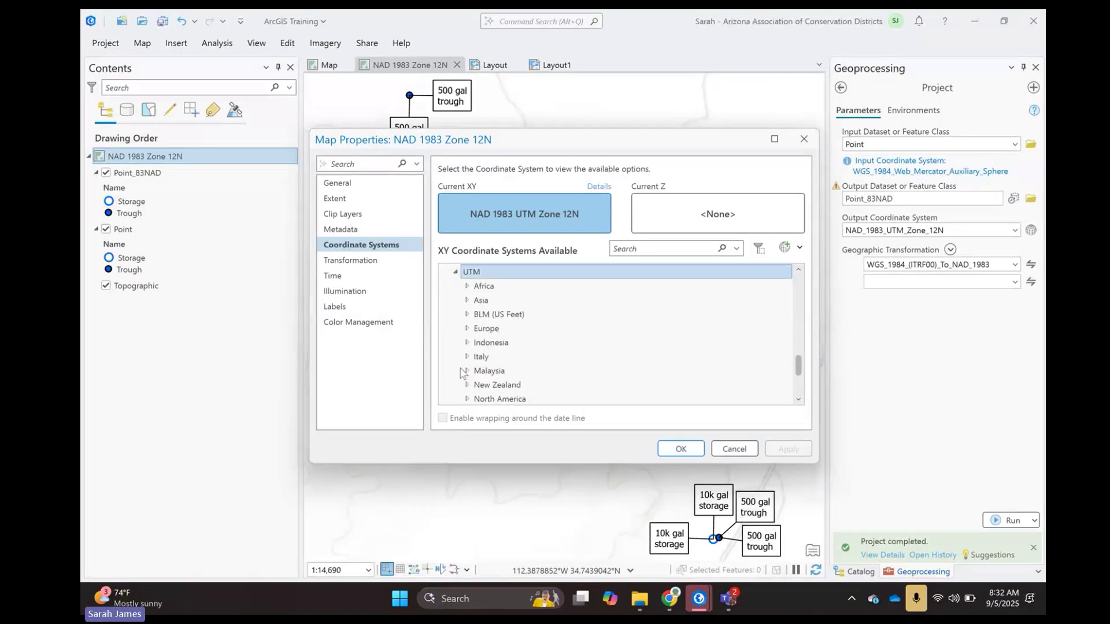
scroll(526, 329, down, 2)
scroll(526, 330, up, 2)
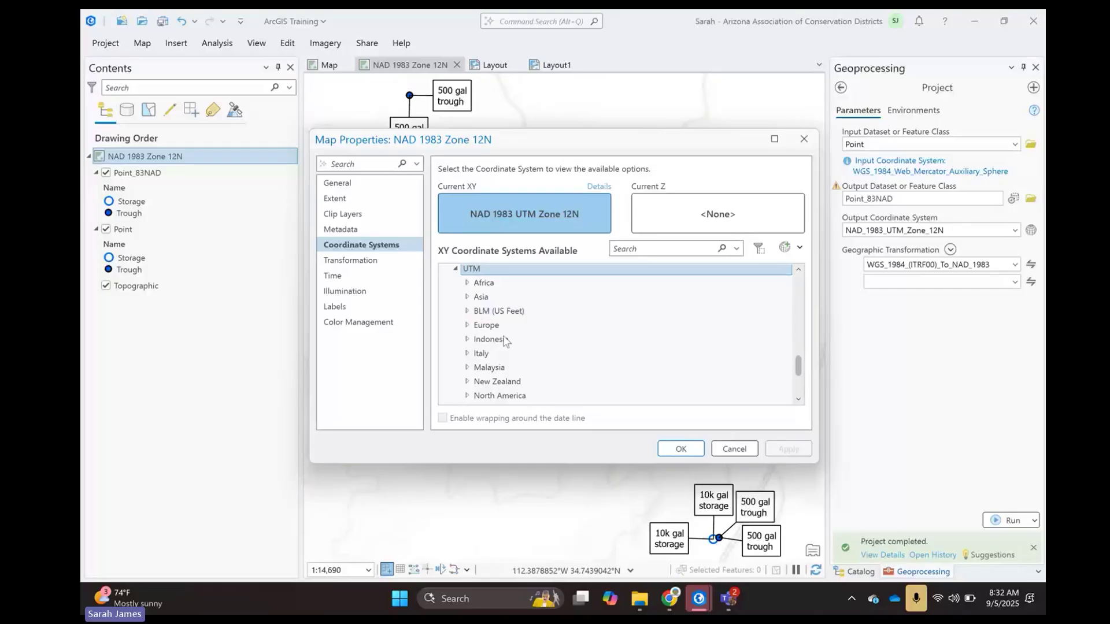
scroll(801, 370, down, 2)
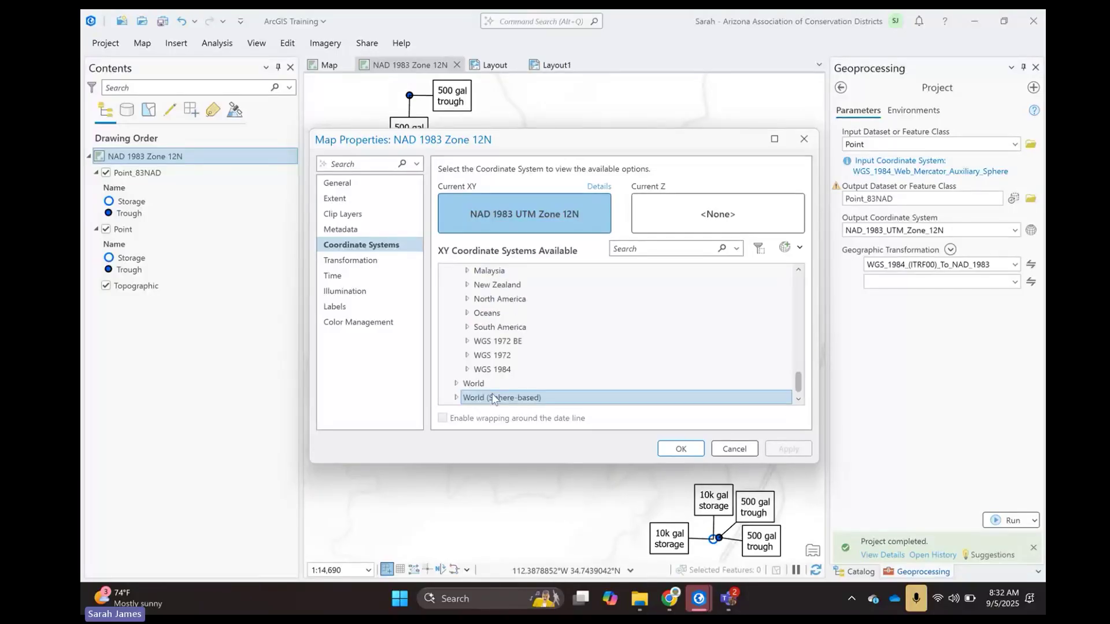
click(457, 383)
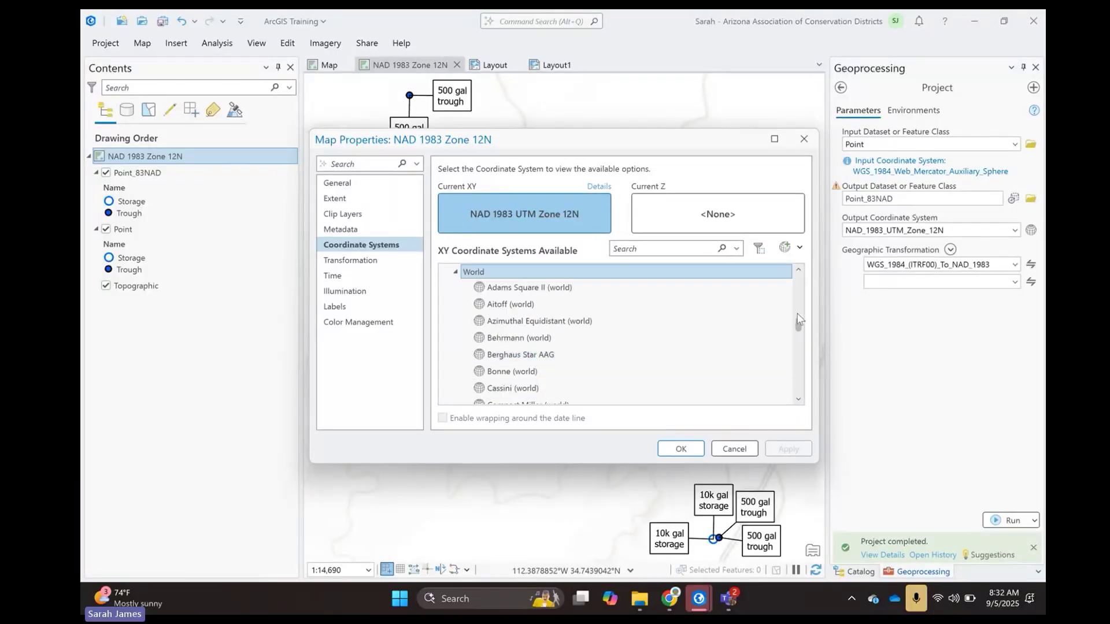
drag(798, 322, 806, 393)
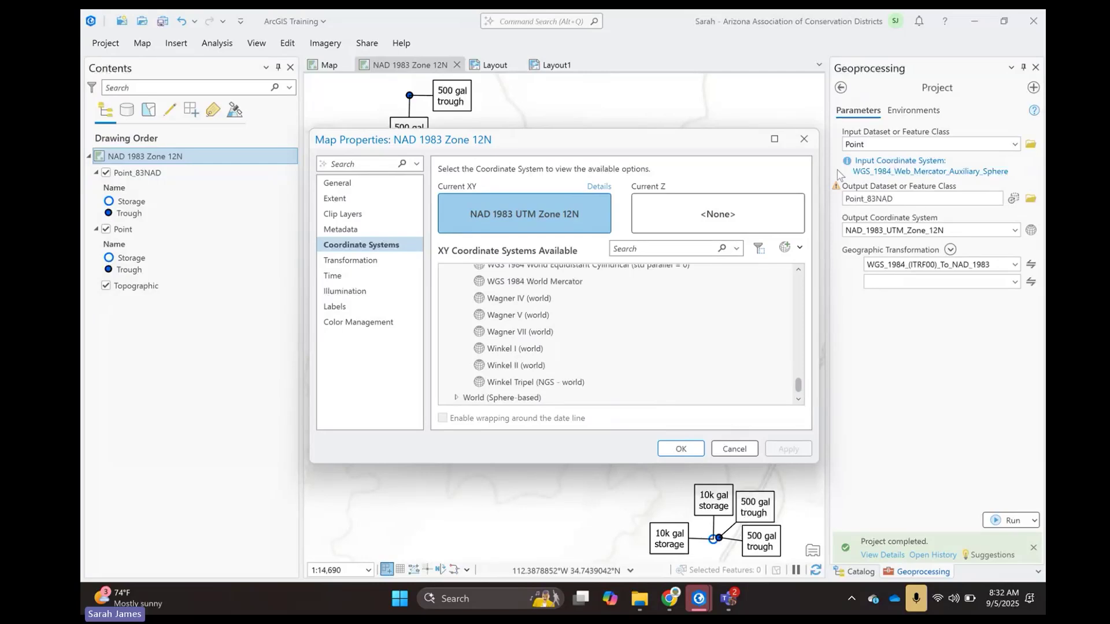
click(802, 144)
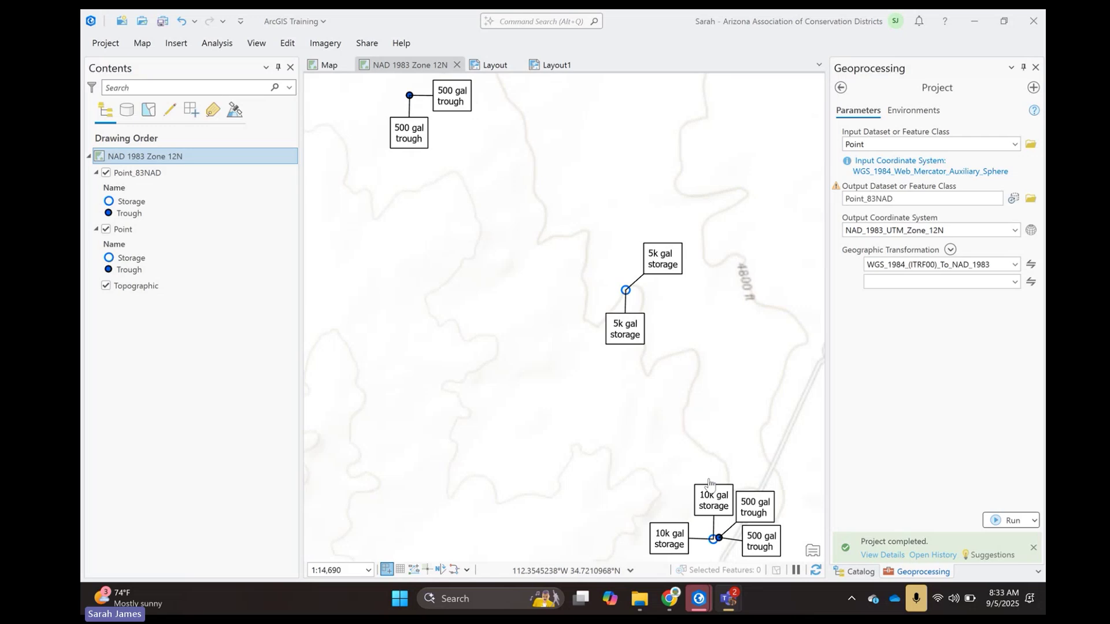
- Switch to Chrome and review the Elevation Products subcategories in the USGS TNM Download site
mouse_move(670, 593)
click(674, 595)
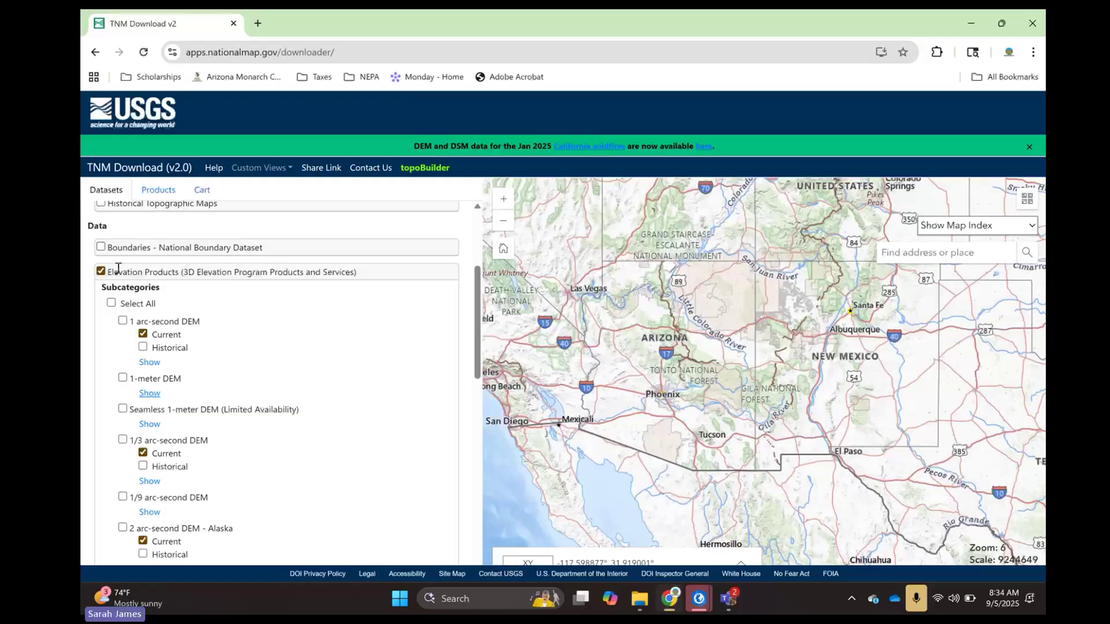
drag(483, 285, 431, 297)
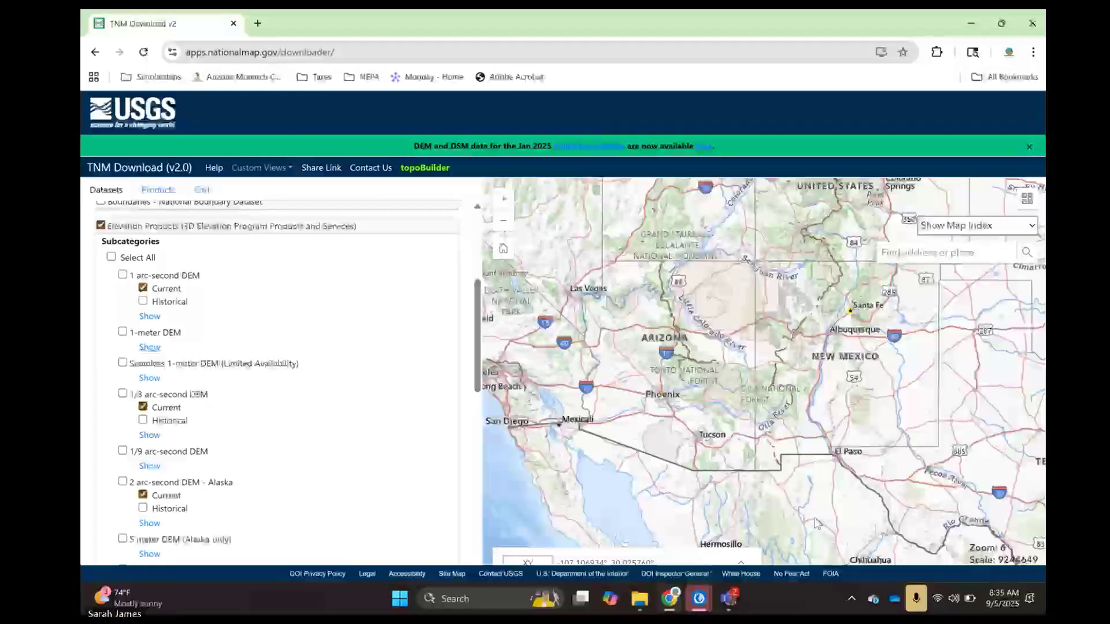
- Switch to the ArcGIS Training project and view the data source properties of the Point_83NAD layer, then close the dialog
click(700, 598)
click(768, 509)
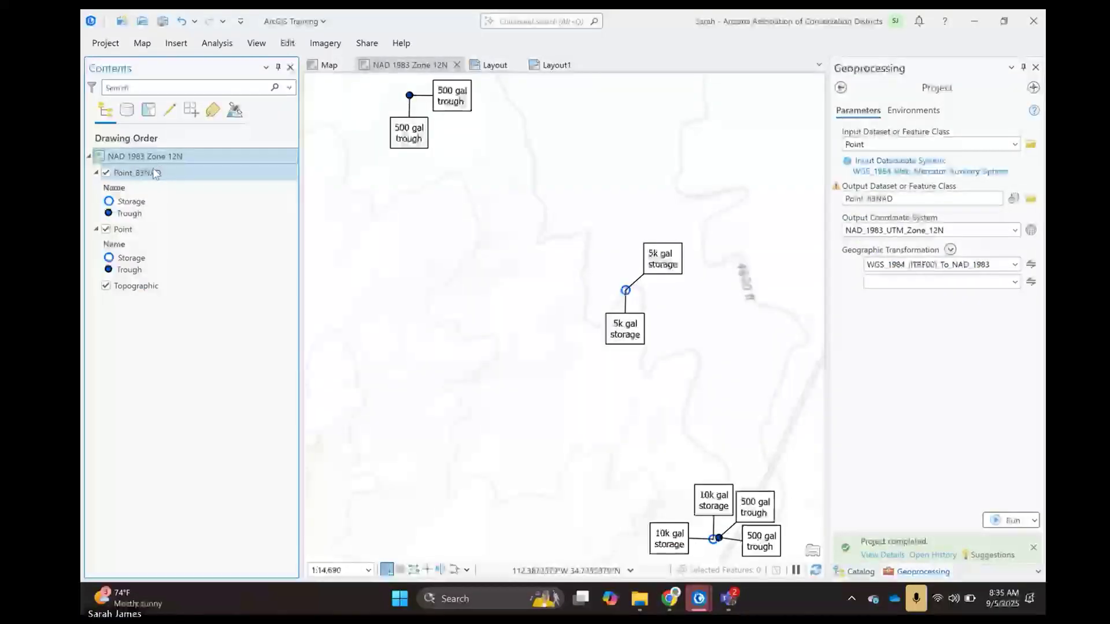
right_click(155, 170)
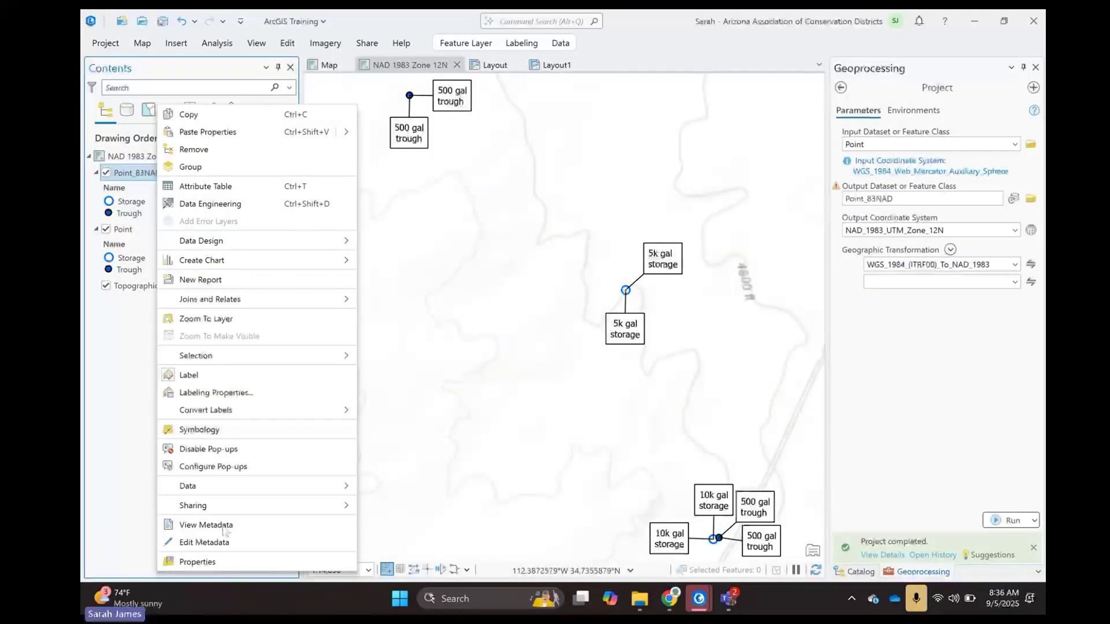
click(220, 561)
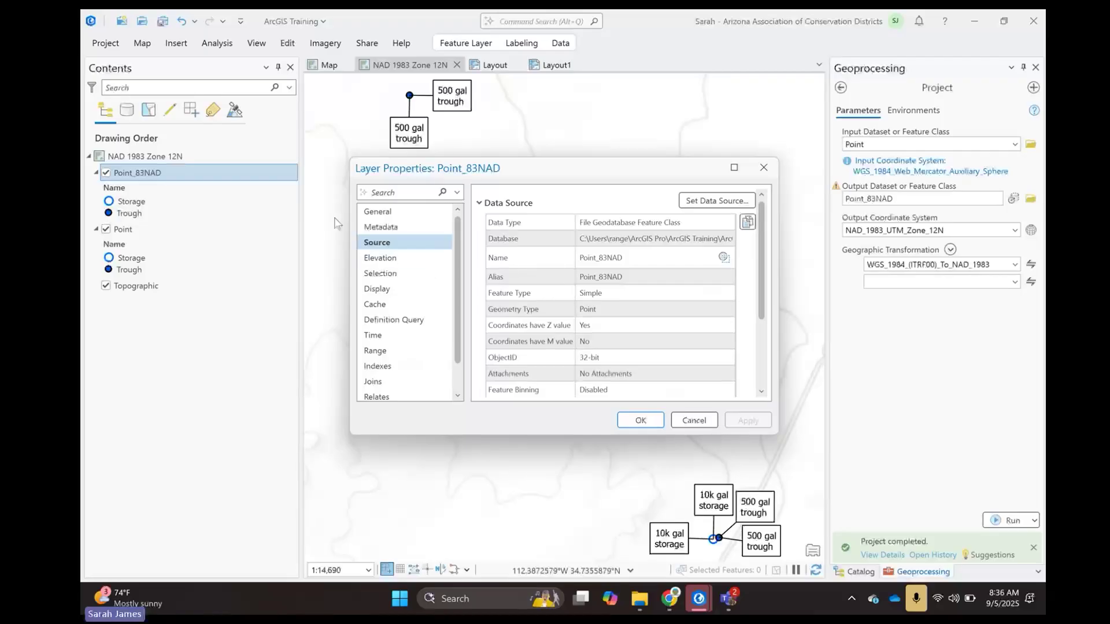
click(764, 168)
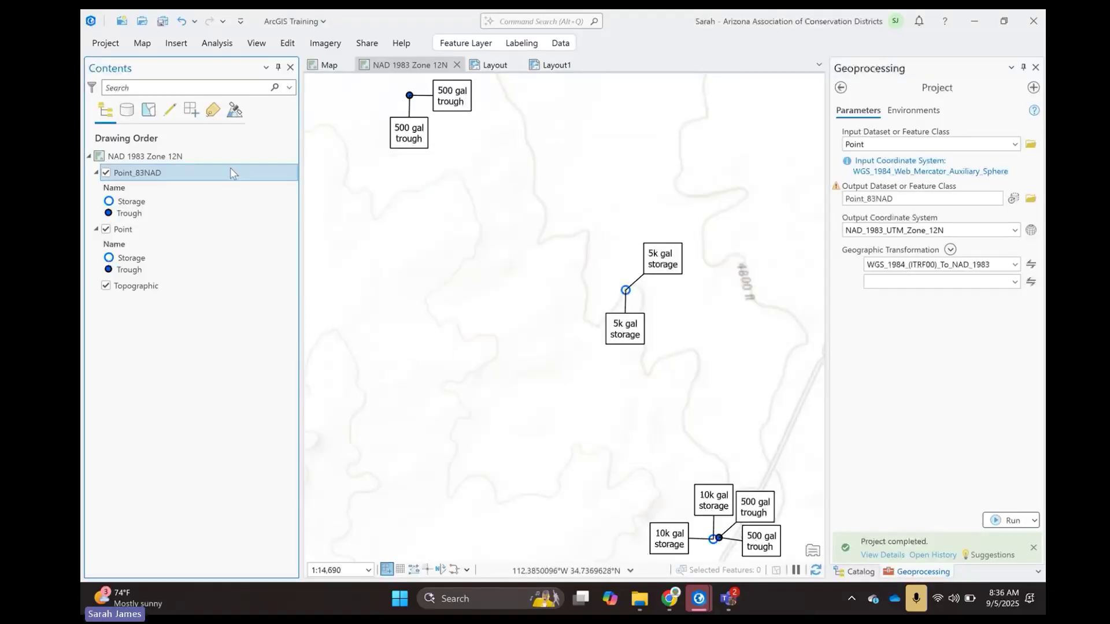
- Search the available XY coordinate systems in the NAD 1983 Zone 12N map's properties for "NAD"
right_click(152, 157)
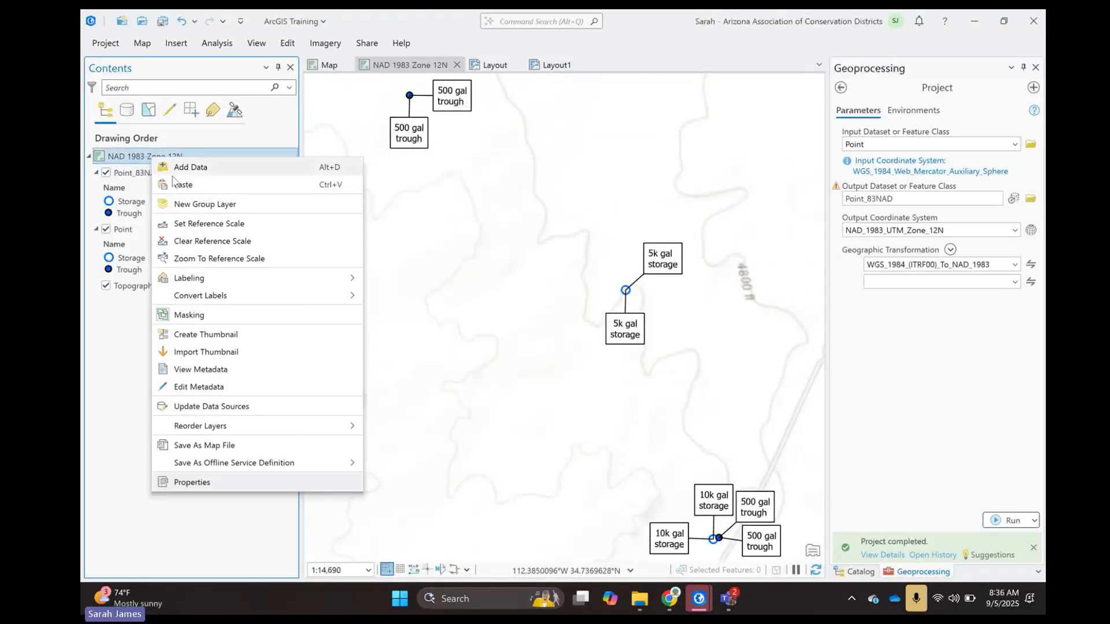
click(226, 483)
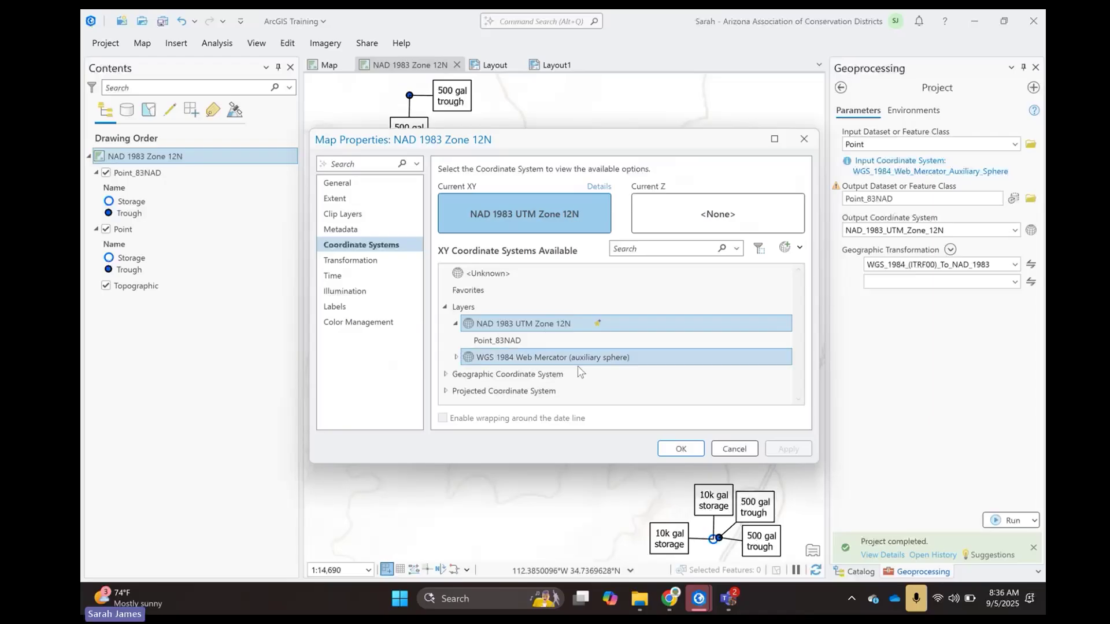
click(446, 374)
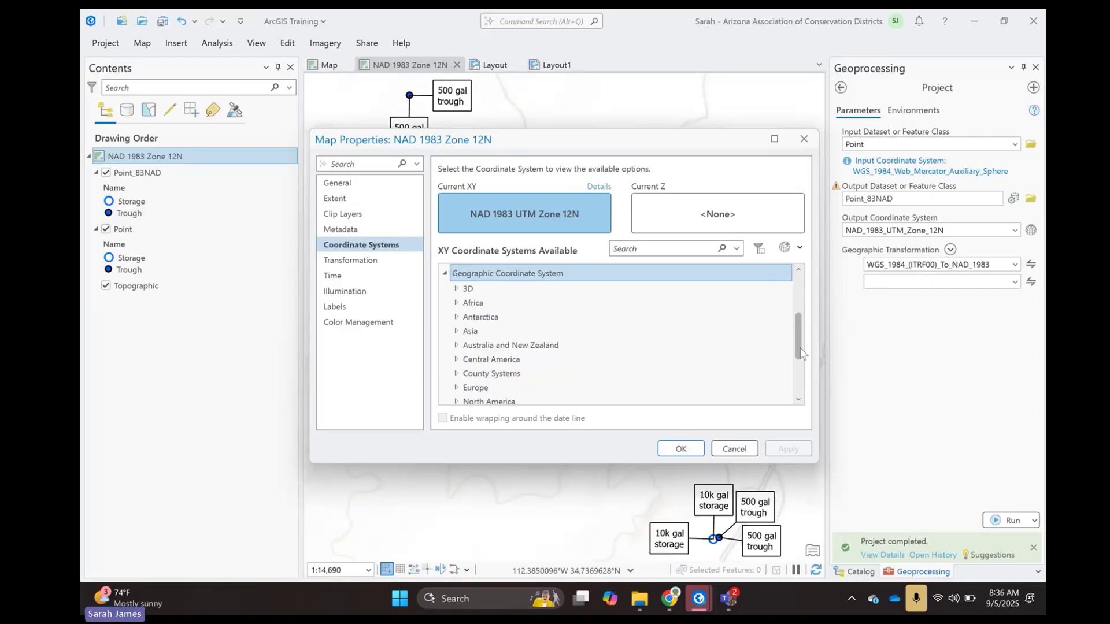
drag(803, 345, 795, 362)
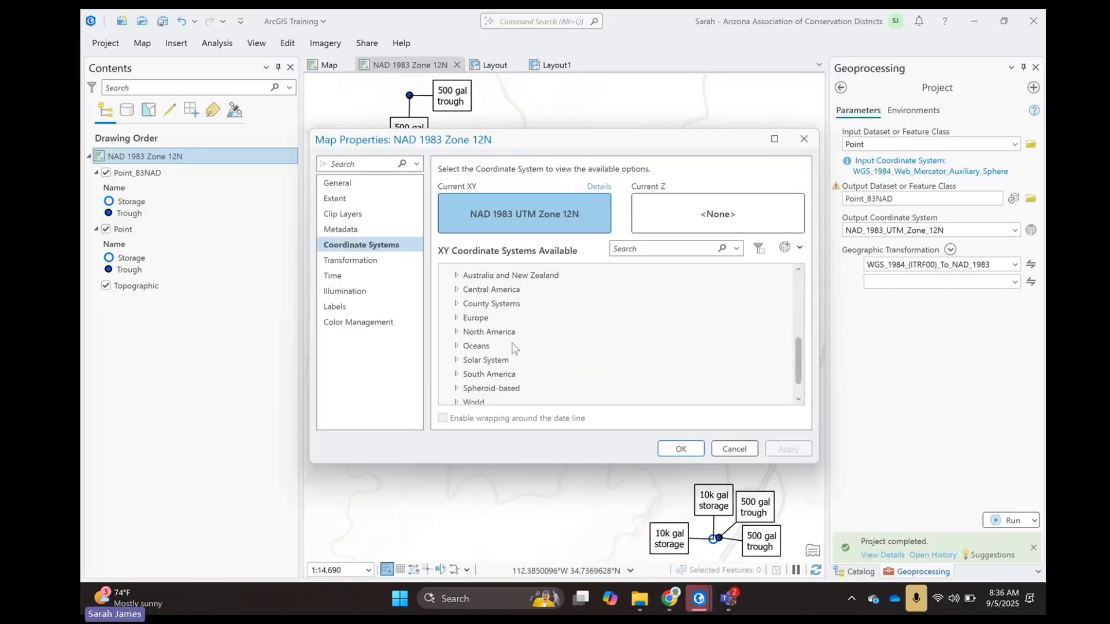
click(665, 248)
text(NAD)
key(Return)
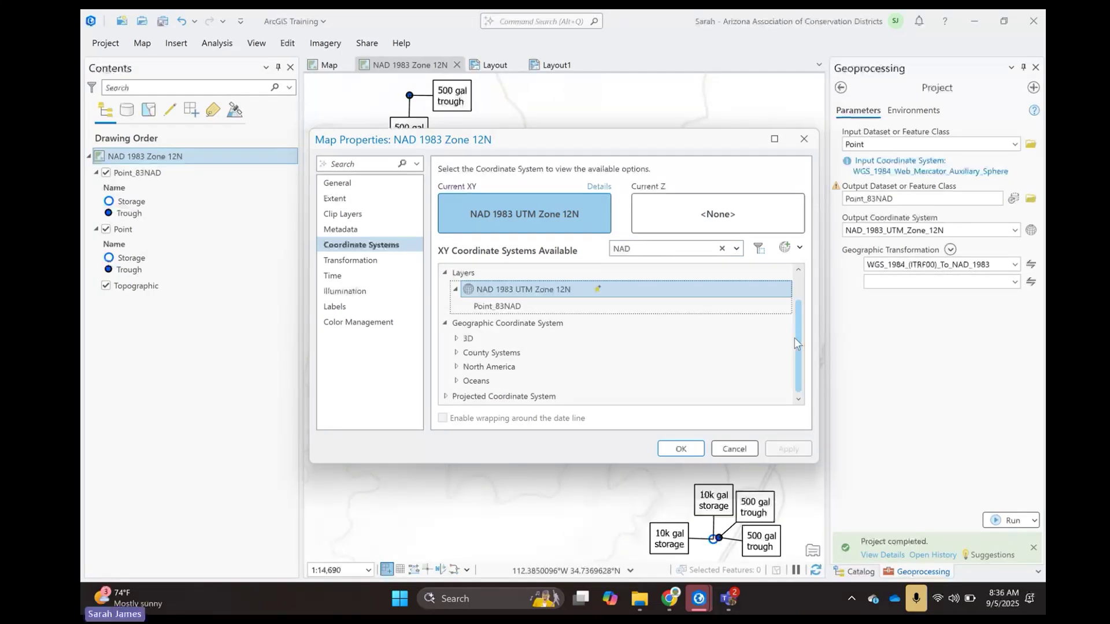
- Examine the NAD geographic coordinate systems listed for North America under USA and territories
click(456, 368)
click(467, 397)
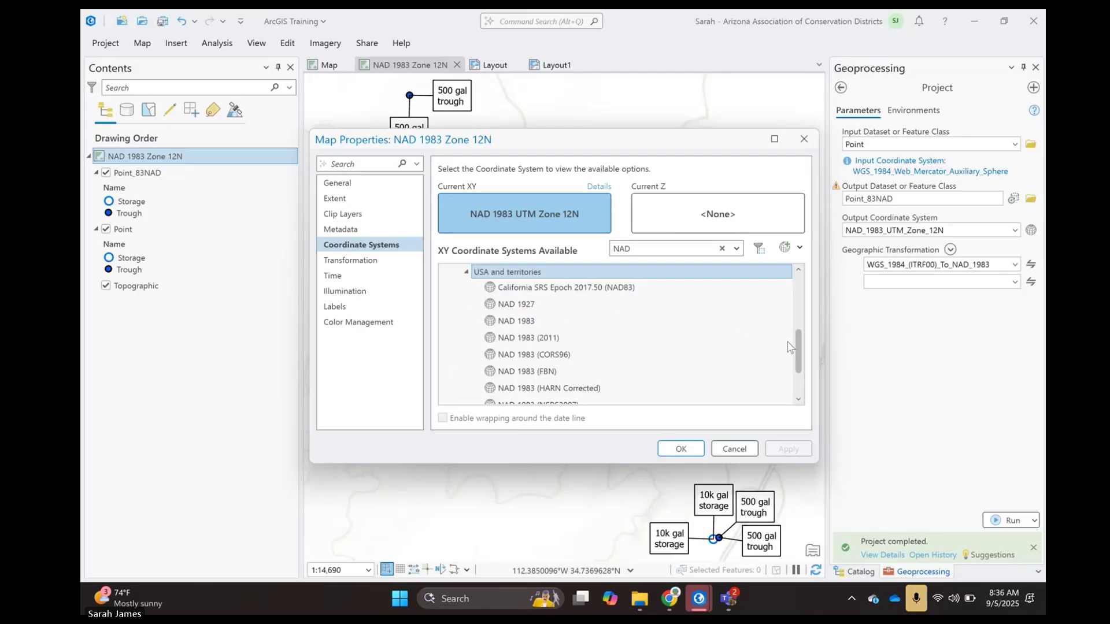
drag(797, 345, 796, 359)
click(556, 376)
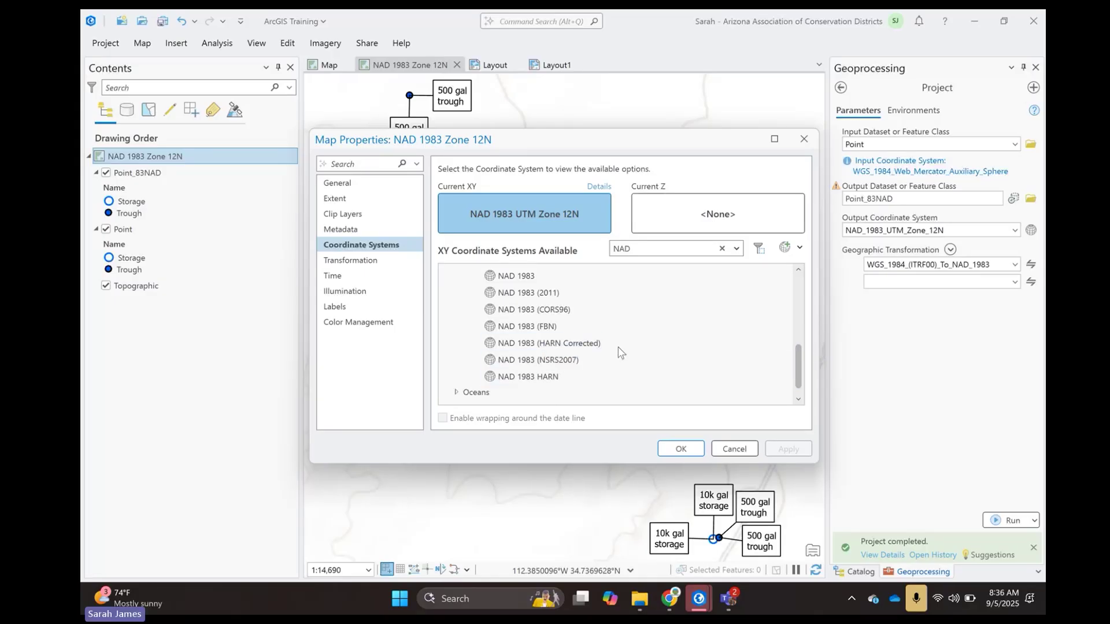
drag(798, 356, 793, 397)
- Examine the projected UTM coordinate systems for North America under NAD 1983, and close the map properties without changing the coordinate system
click(445, 396)
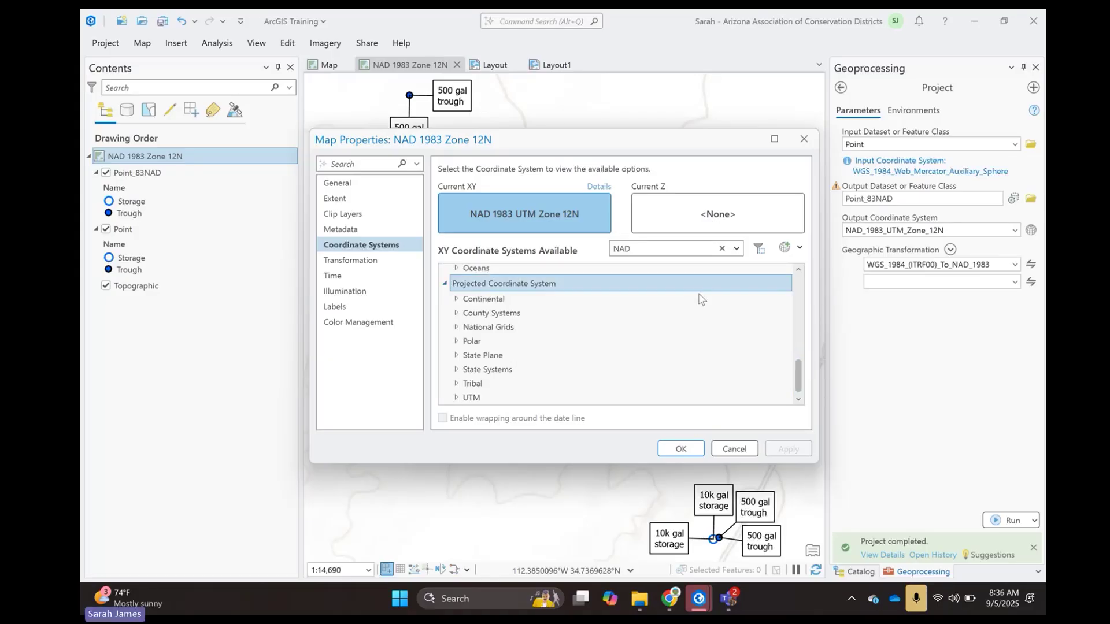
click(456, 398)
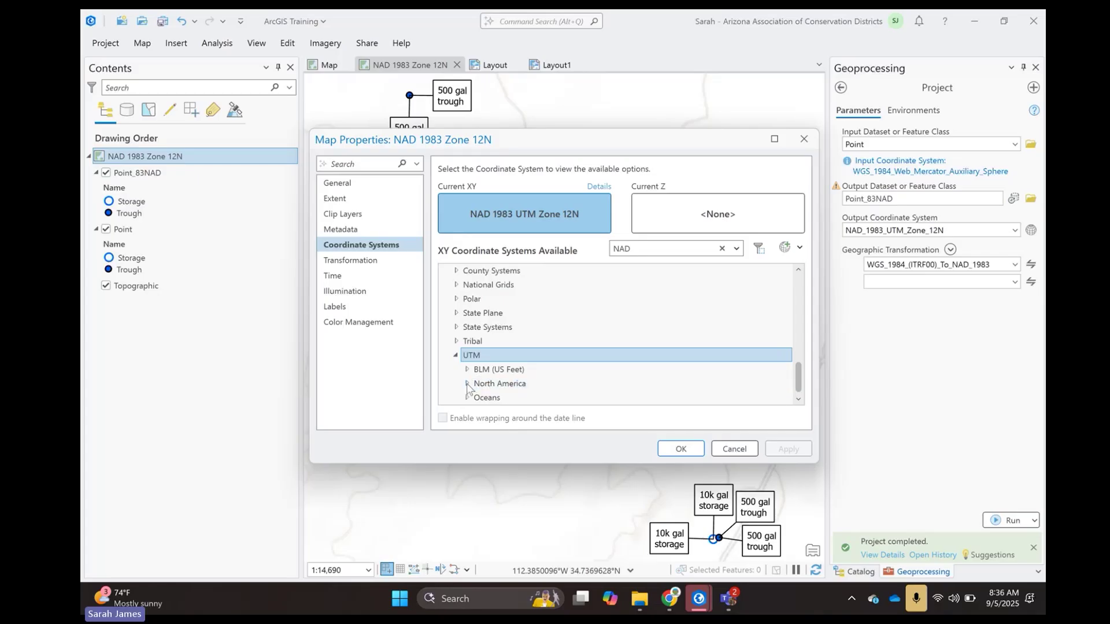
click(534, 383)
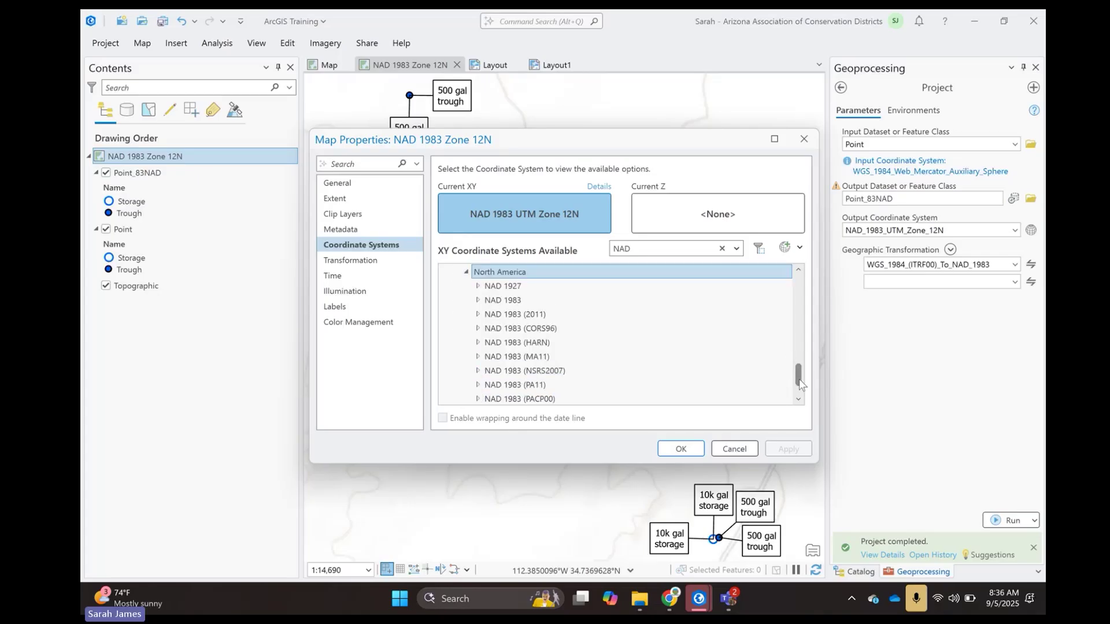
scroll(801, 387, down, 2)
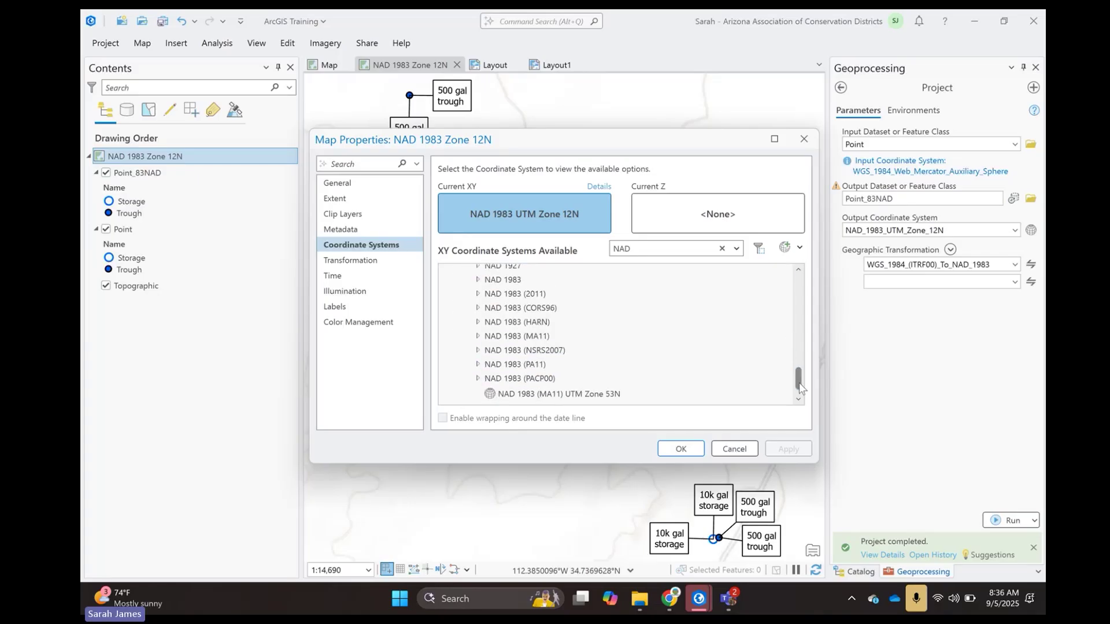
mouse_move(799, 383)
mouse_down()
mouse_move(799, 367)
mouse_move(799, 380)
mouse_up()
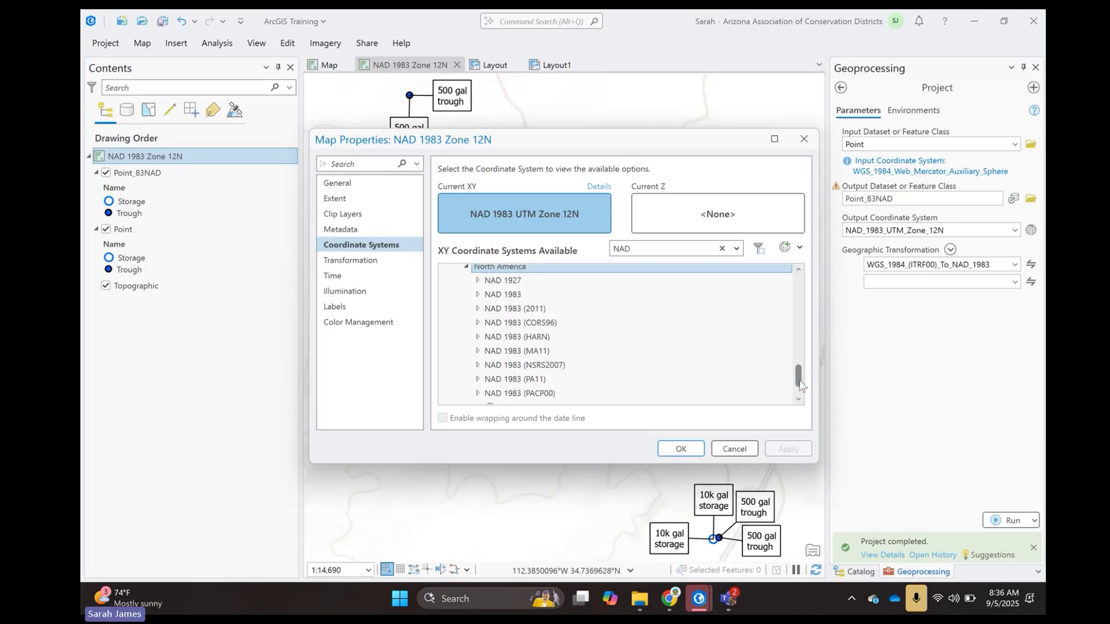
click(576, 220)
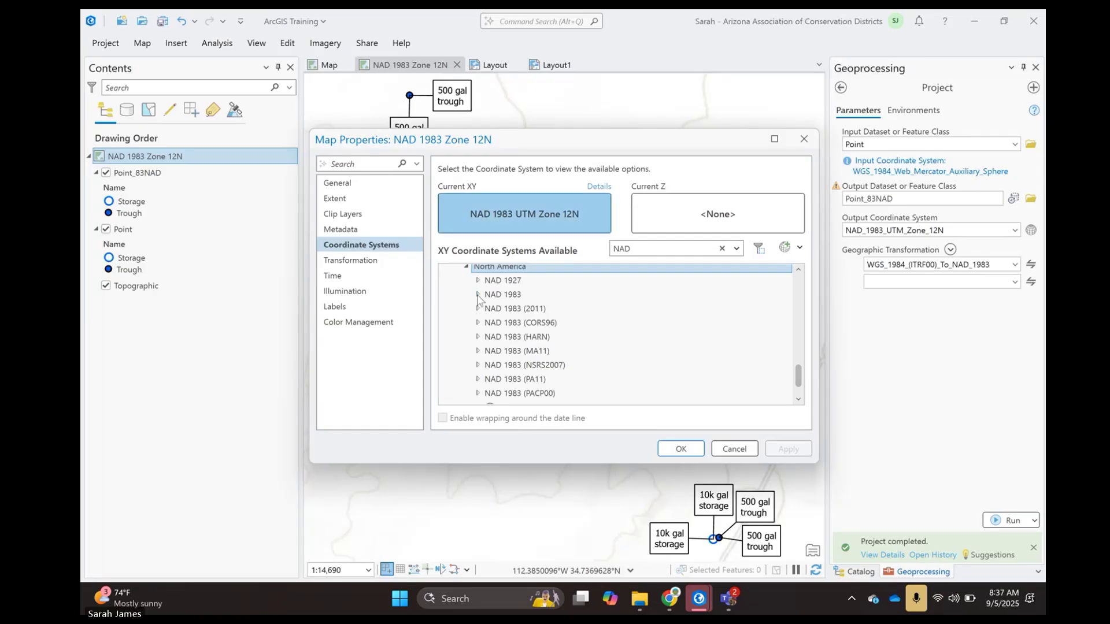
click(478, 295)
mouse_move(798, 338)
mouse_down()
mouse_move(798, 377)
mouse_move(798, 324)
mouse_up()
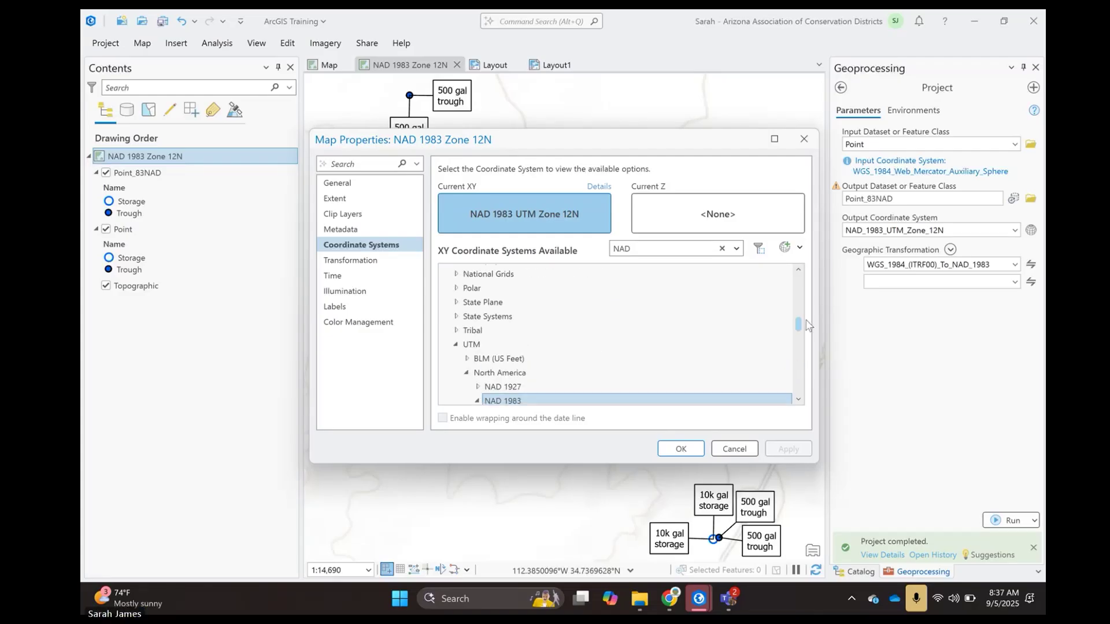
click(804, 139)
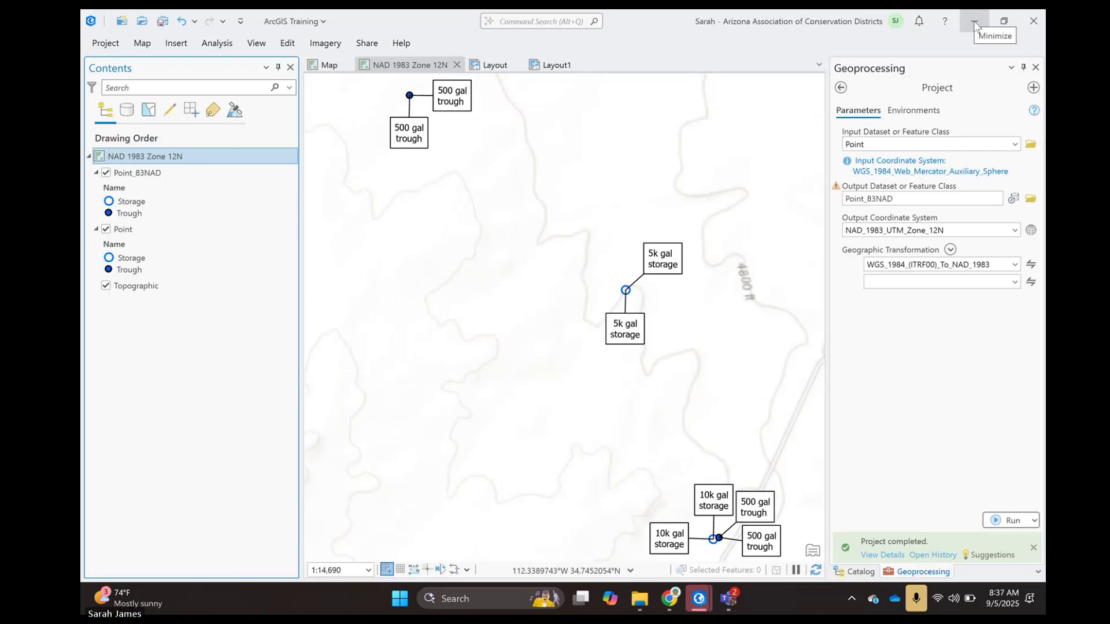
- Return to the TNM Download page in Chrome and show 1-meter DEM coverage on the map, leaving that product unselected
click(974, 23)
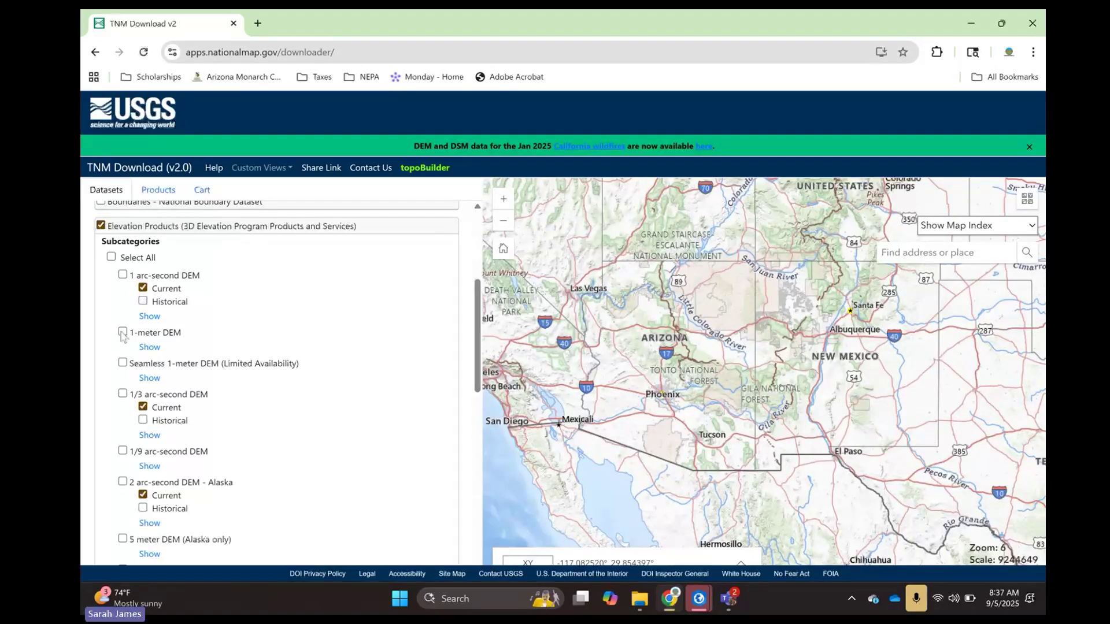
click(149, 347)
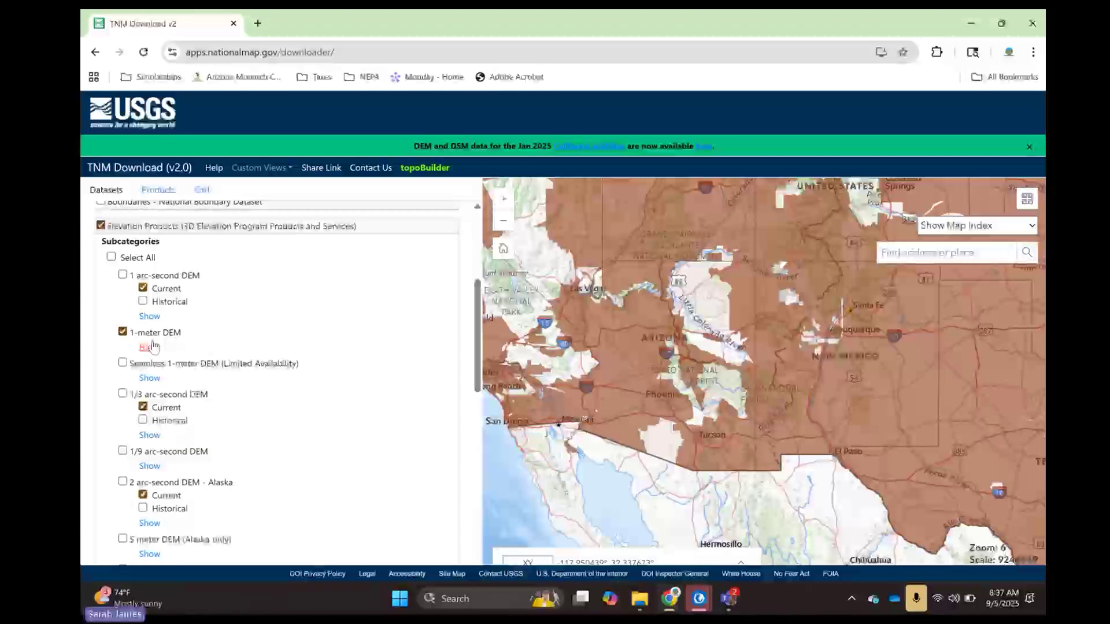
click(124, 332)
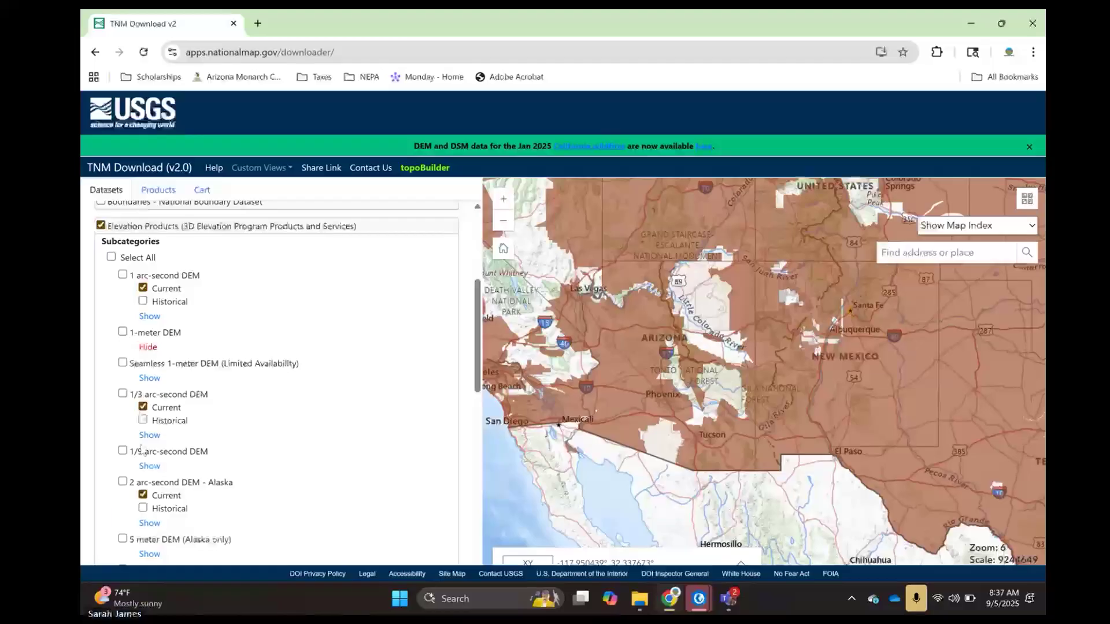
- Show the 1/3 arc-second DEM coverage on the map and toggle that product's selection
click(150, 435)
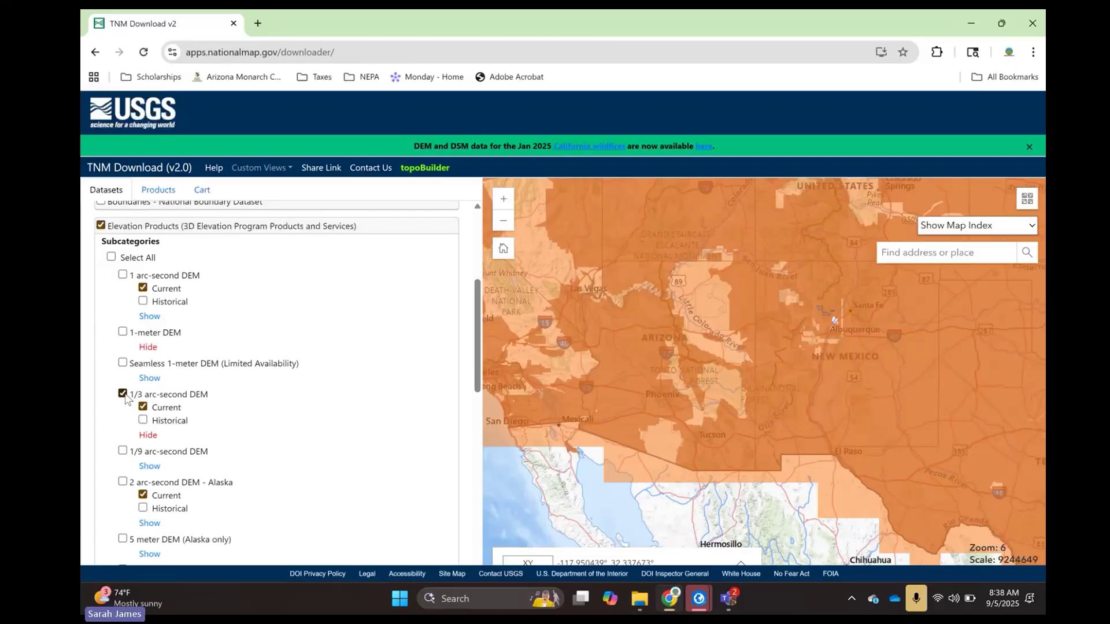
click(125, 396)
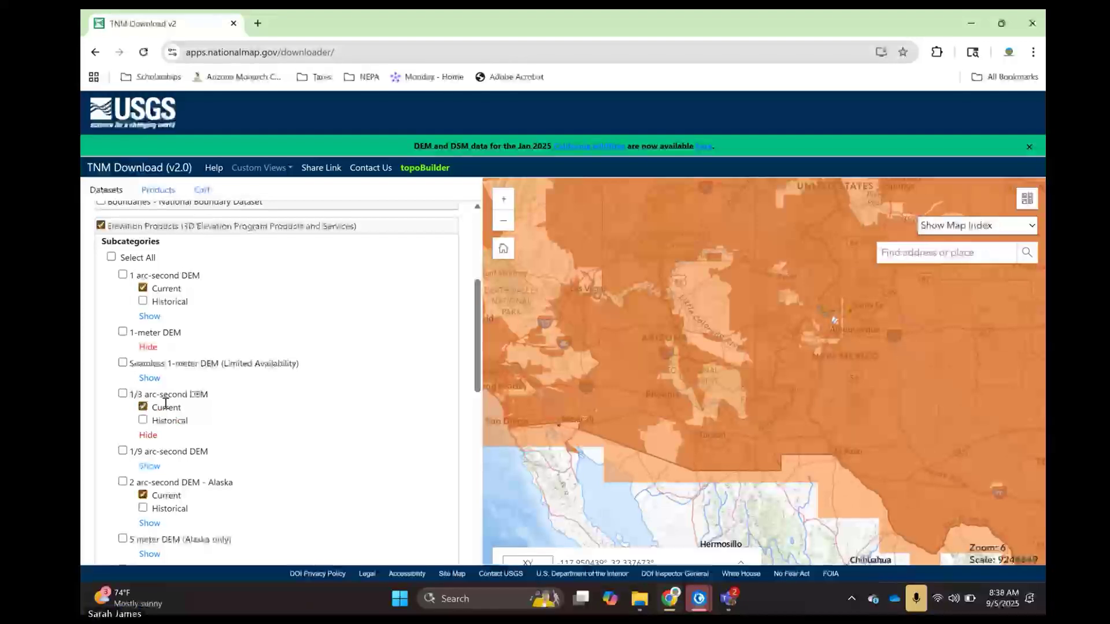
click(123, 394)
scroll(206, 410, up, 4)
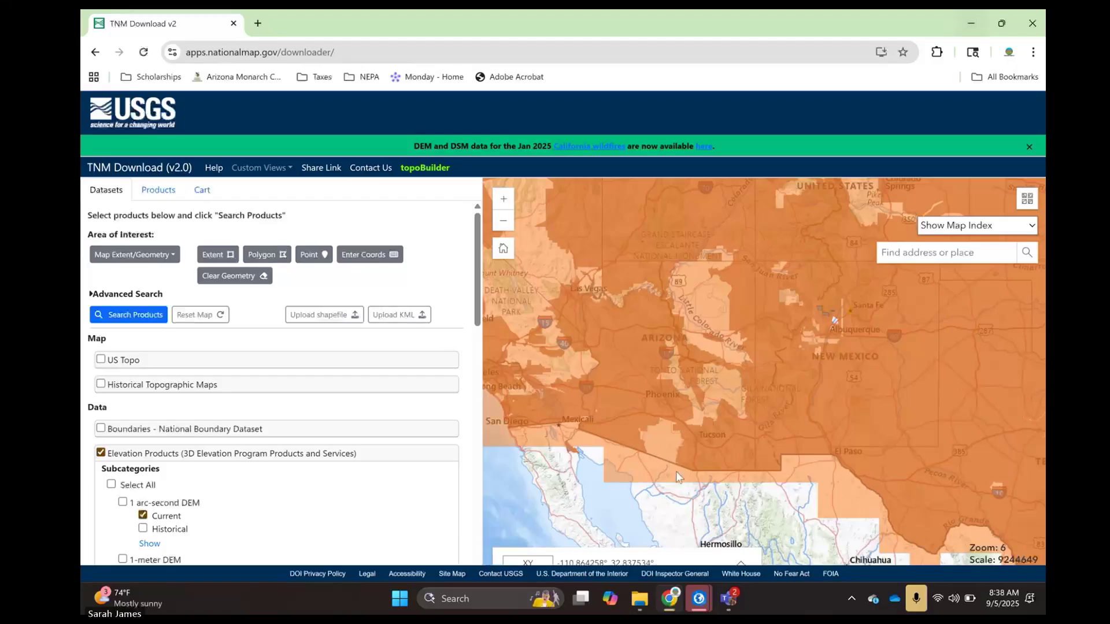
- Switch back to the ArcGIS Training project and open the view named Map
click(700, 604)
mouse_move(665, 527)
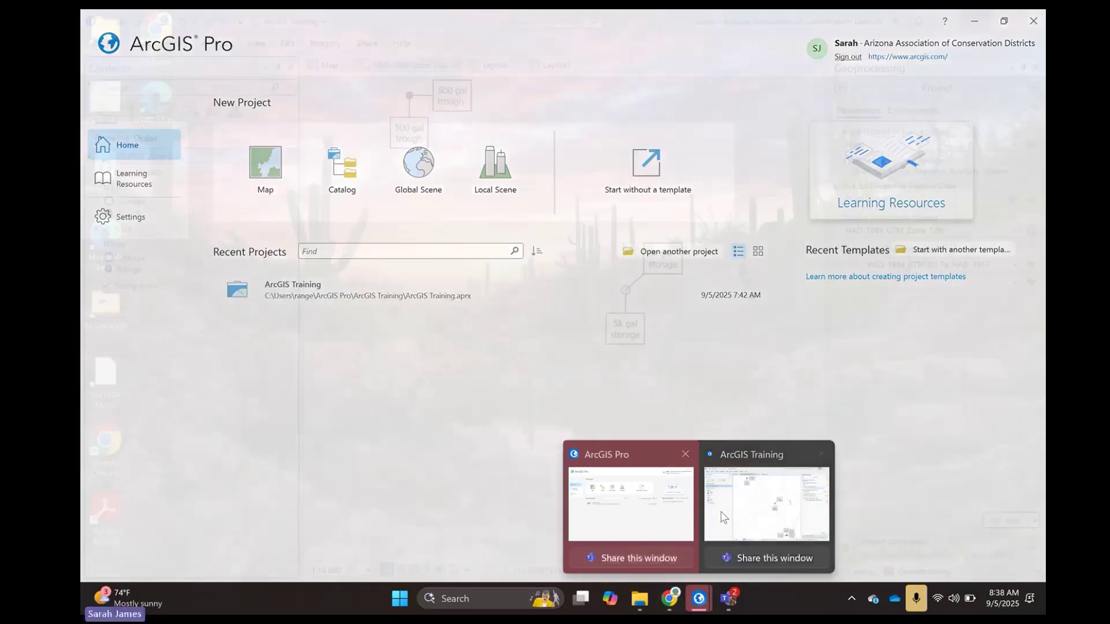
click(767, 503)
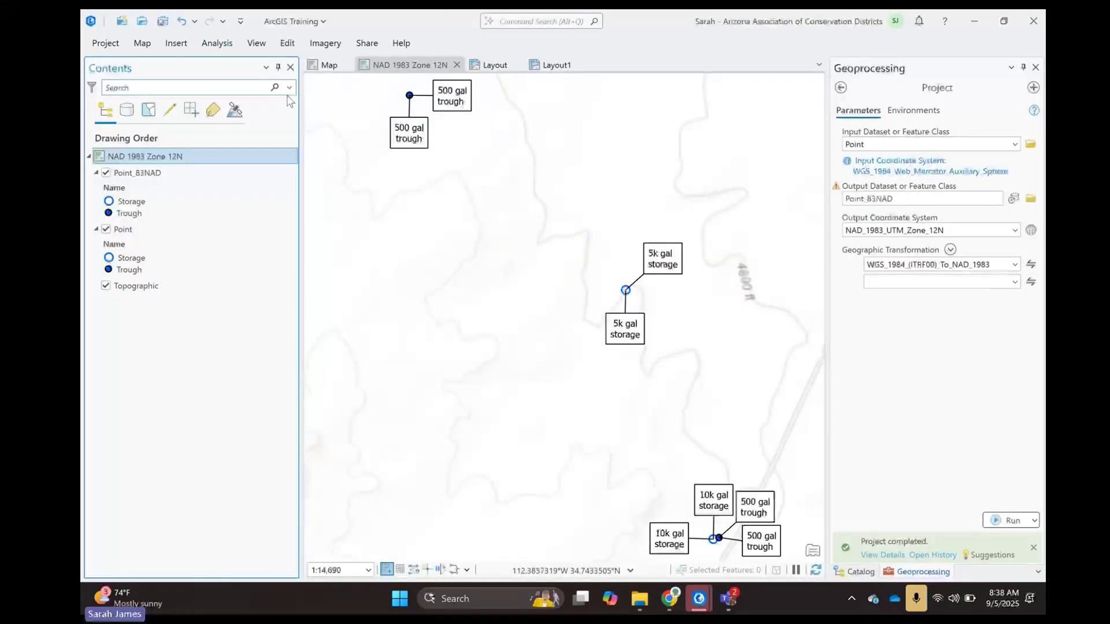
click(327, 65)
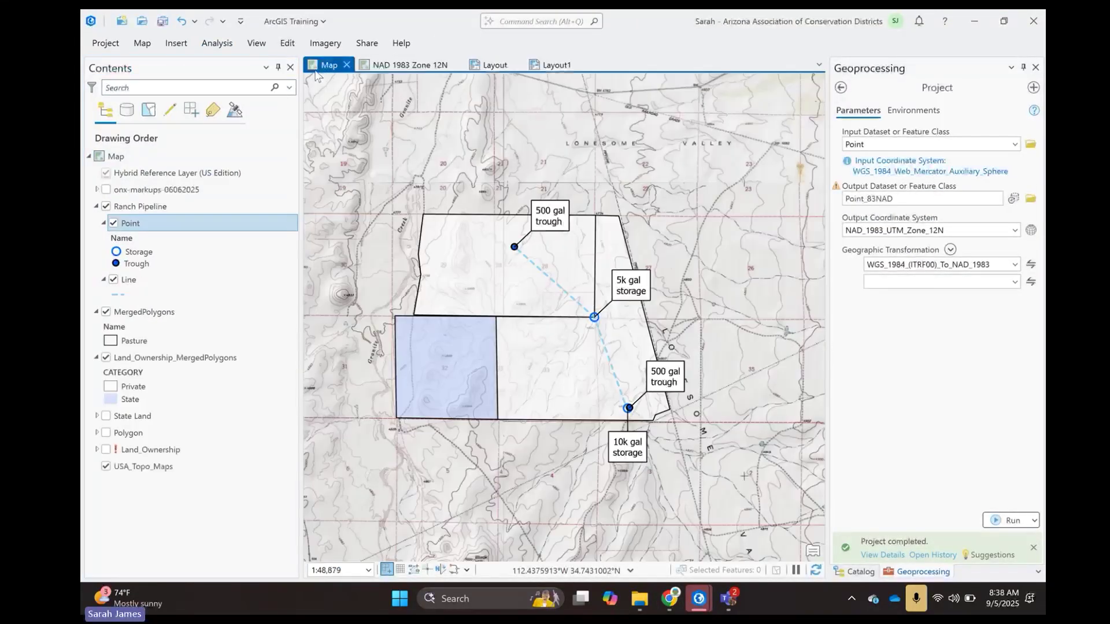
- Add the raster USGS_13_n35w113_20241016.tif from the Desktop folder to the map and dismiss the Project tool's completion notice
click(181, 47)
scroll(310, 102, up, 1)
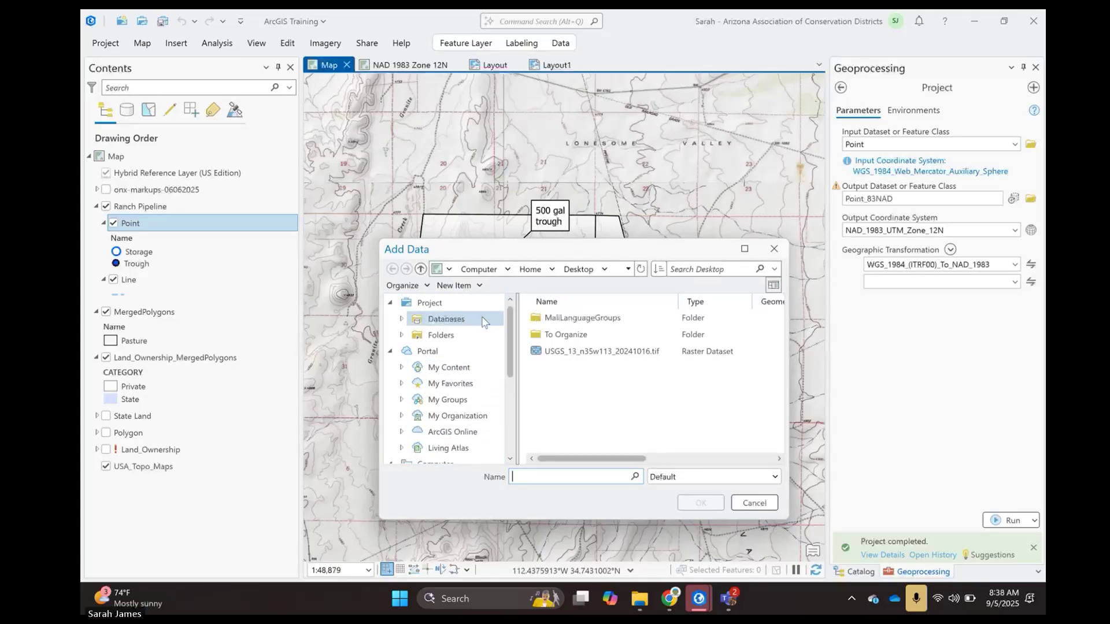
click(601, 351)
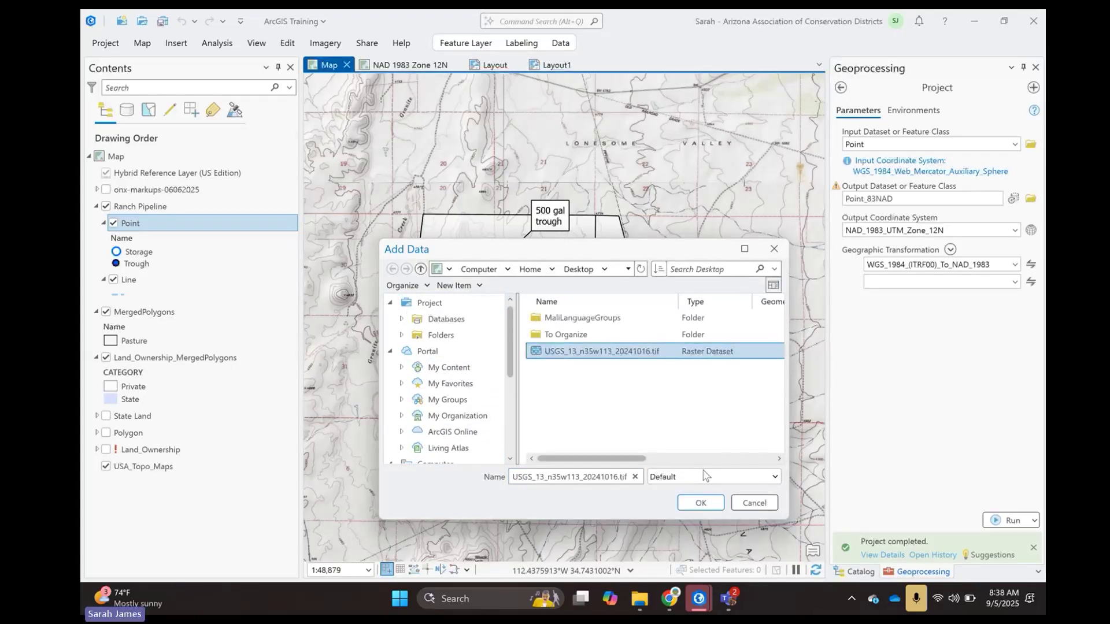
click(699, 502)
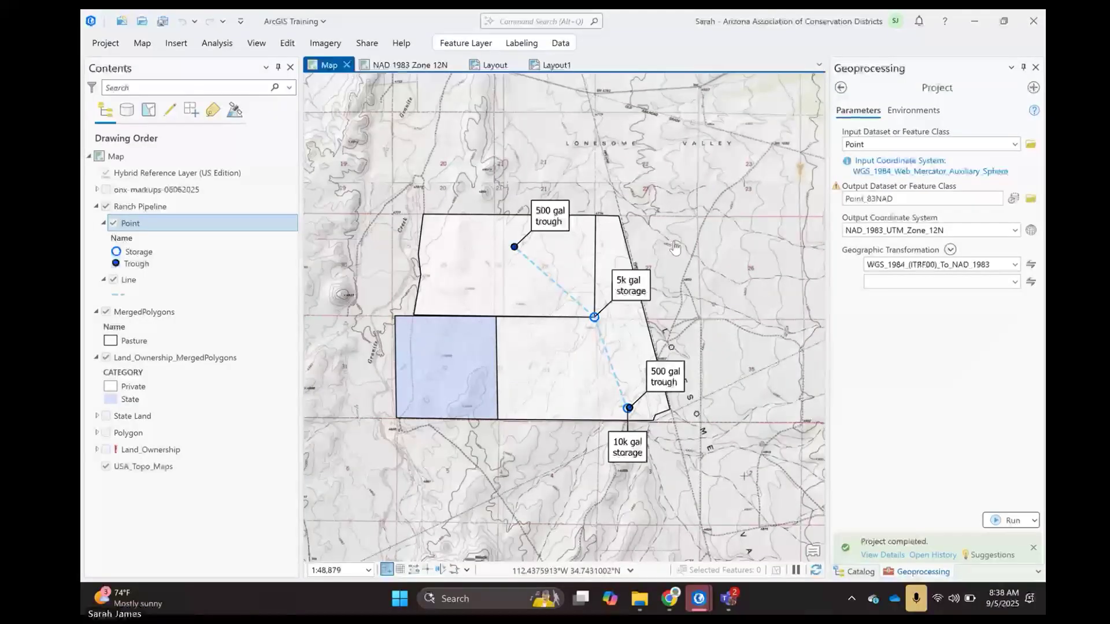
click(1032, 547)
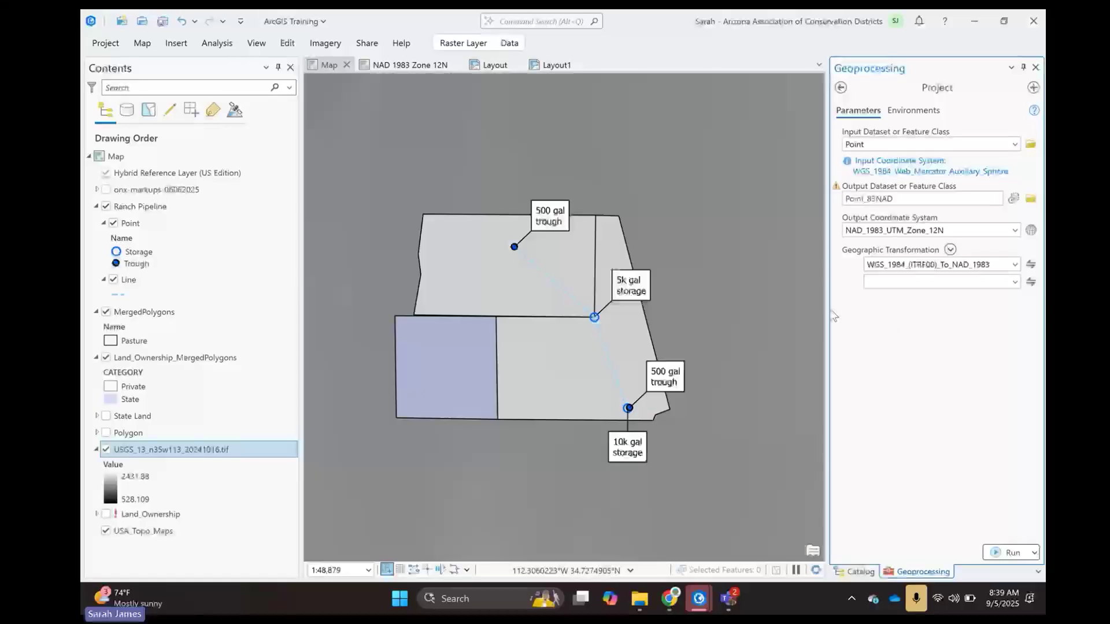
- Look over the extent of the added elevation raster around the ranch pastures
scroll(443, 352, down, 1)
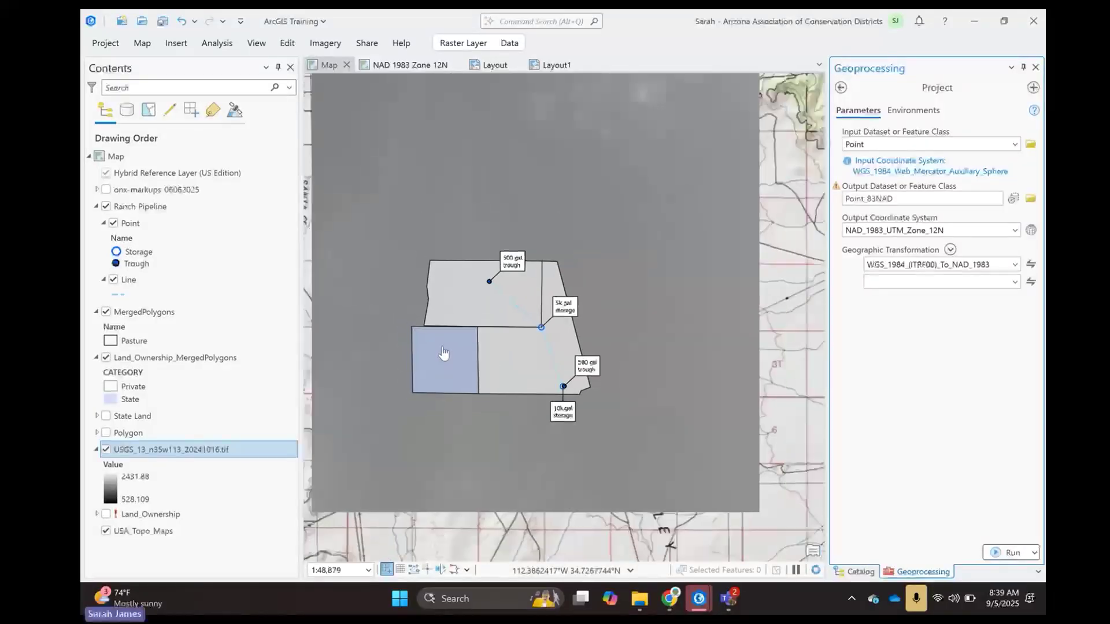
scroll(443, 352, down, 3)
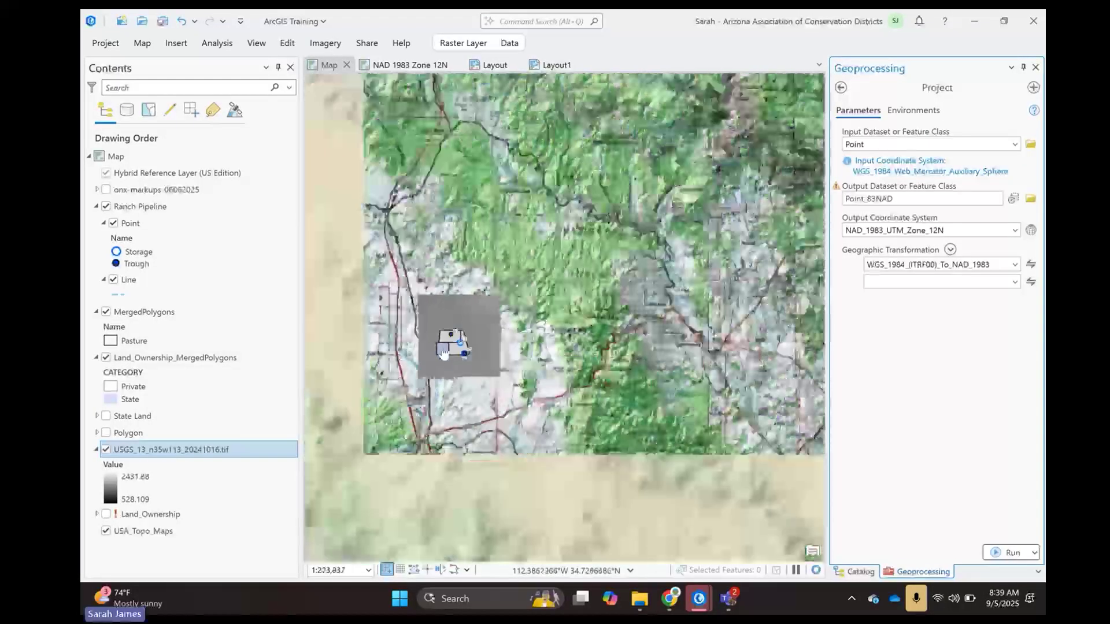
mouse_move(499, 276)
mouse_down()
mouse_move(573, 221)
mouse_move(600, 212)
mouse_move(623, 225)
mouse_up()
scroll(604, 217, down, 1)
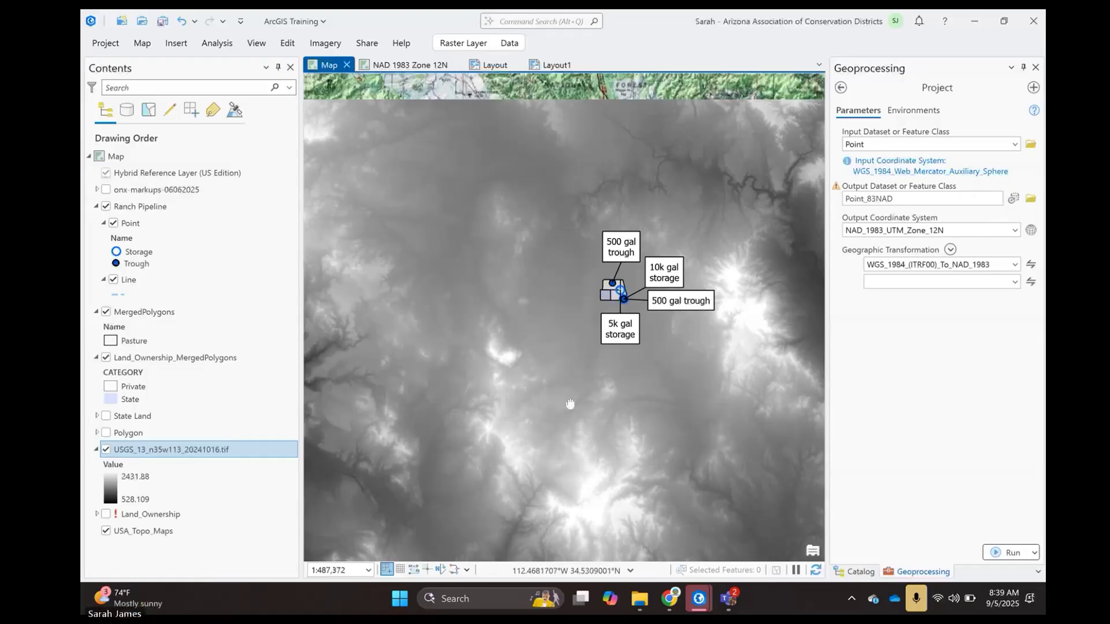
- Hide the USGS_13_n35w113_20241016.tif raster layer on the map after looking over its coverage around the ranch
drag(560, 431, 625, 409)
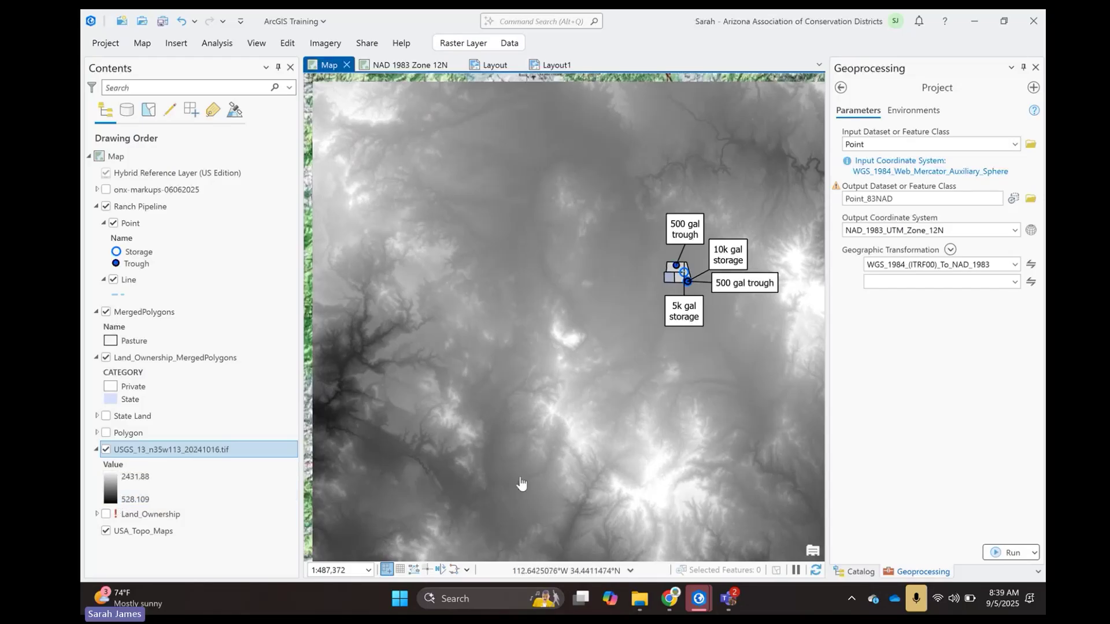
drag(520, 478, 438, 389)
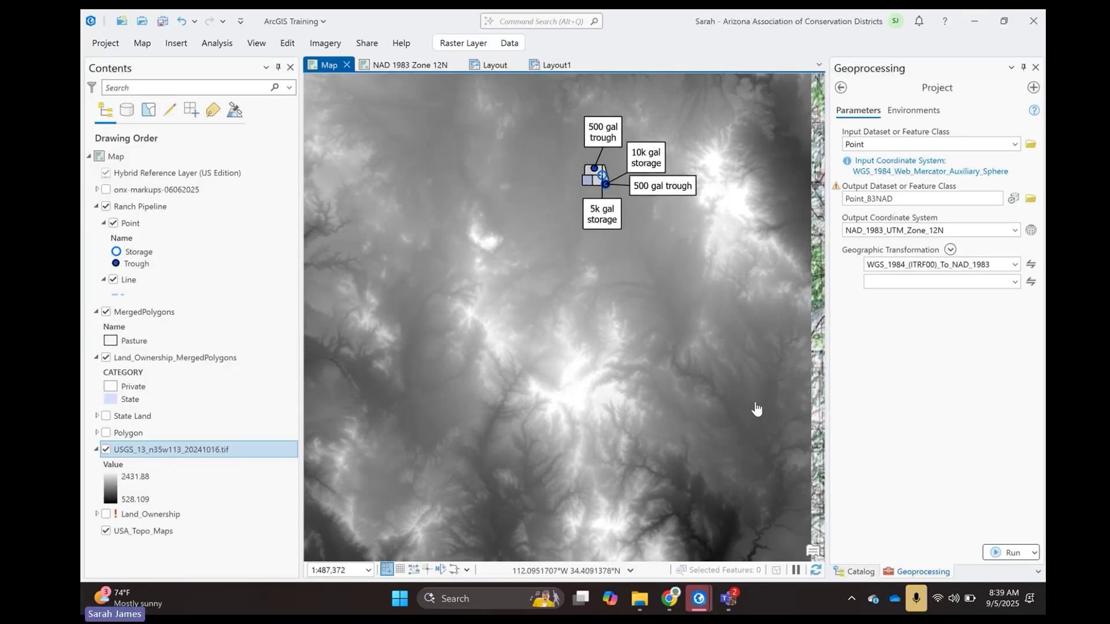
drag(756, 409, 776, 490)
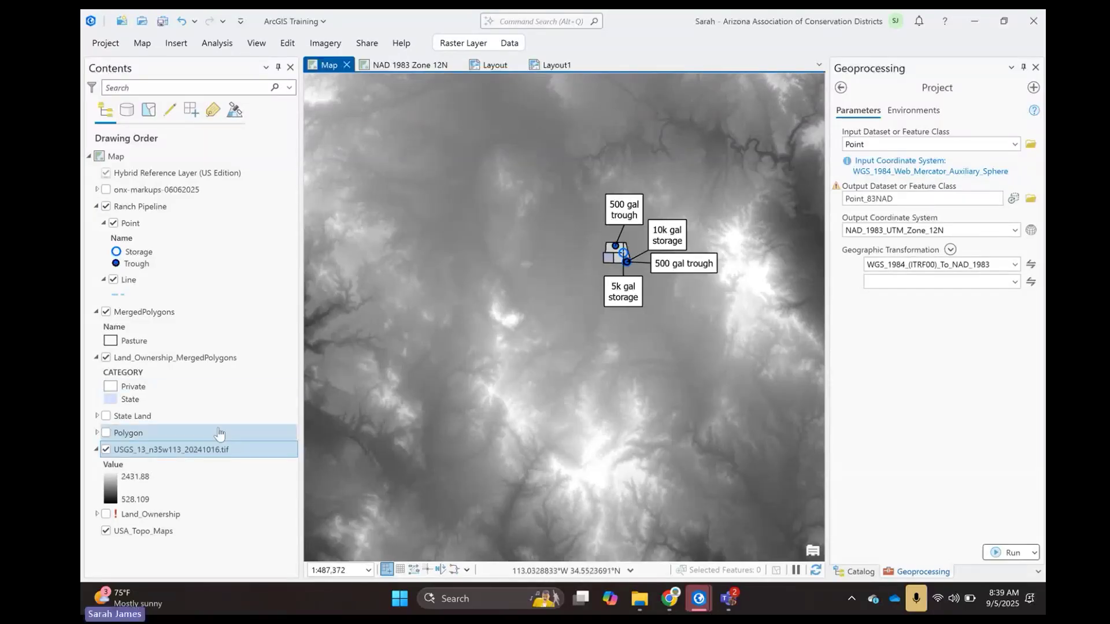
click(106, 449)
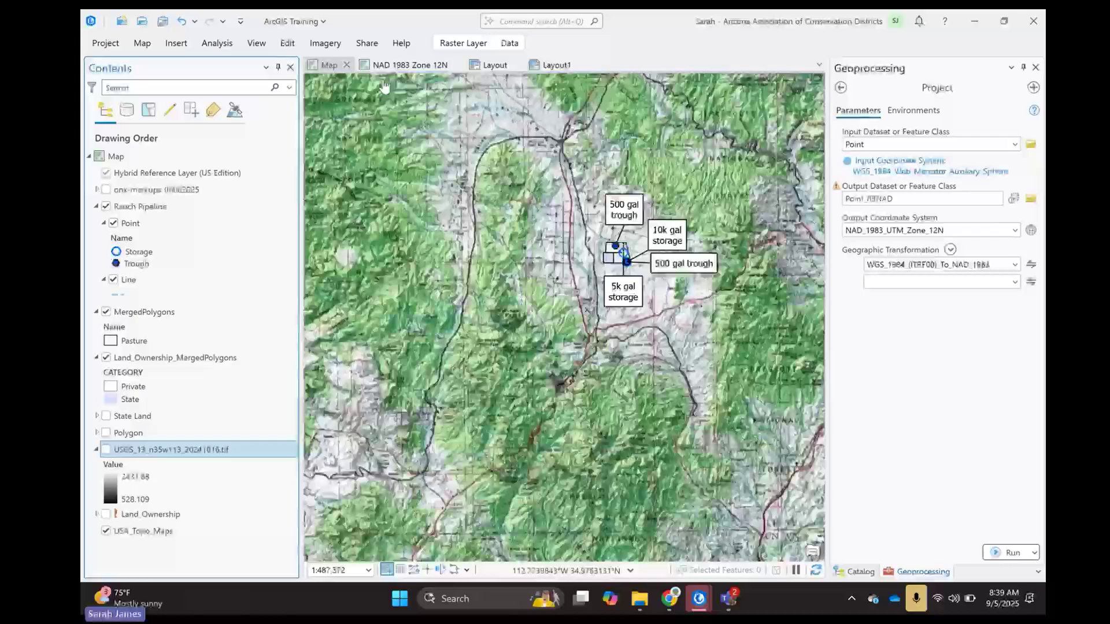
- Add USGS_13_n35w113_20241016.tif from the Desktop folder to the map as a ground elevation source layer
click(142, 43)
click(426, 100)
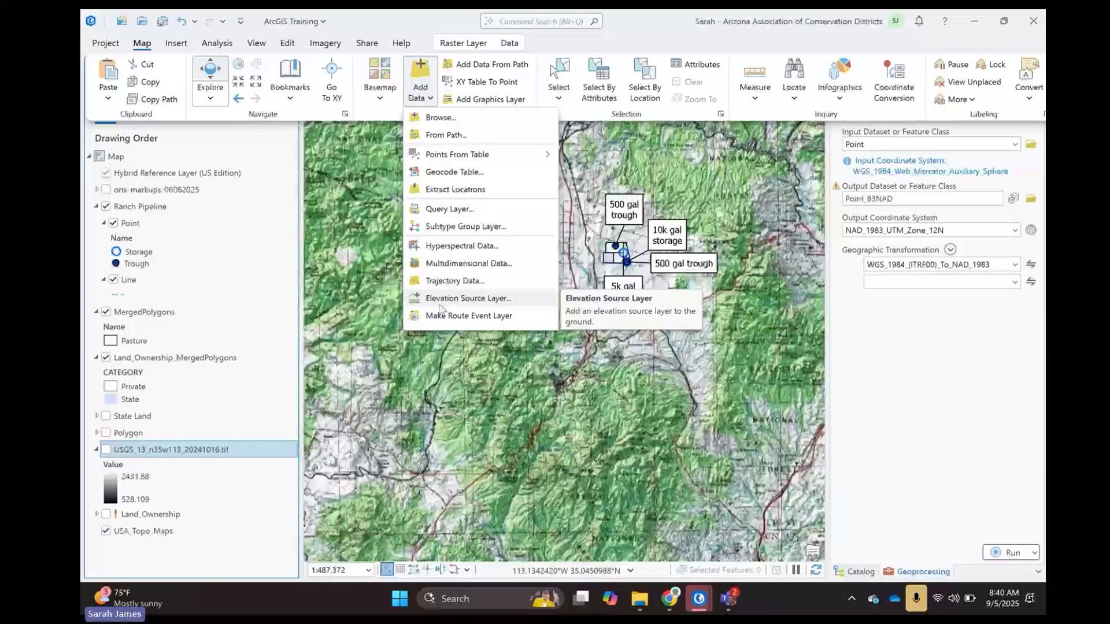
click(440, 302)
click(595, 354)
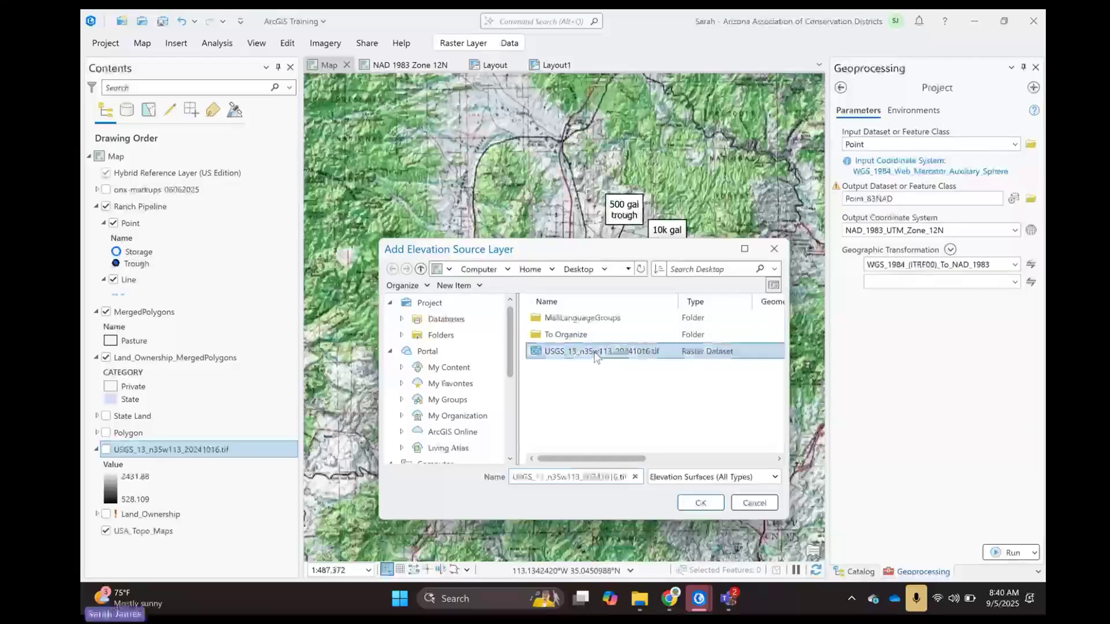
click(700, 503)
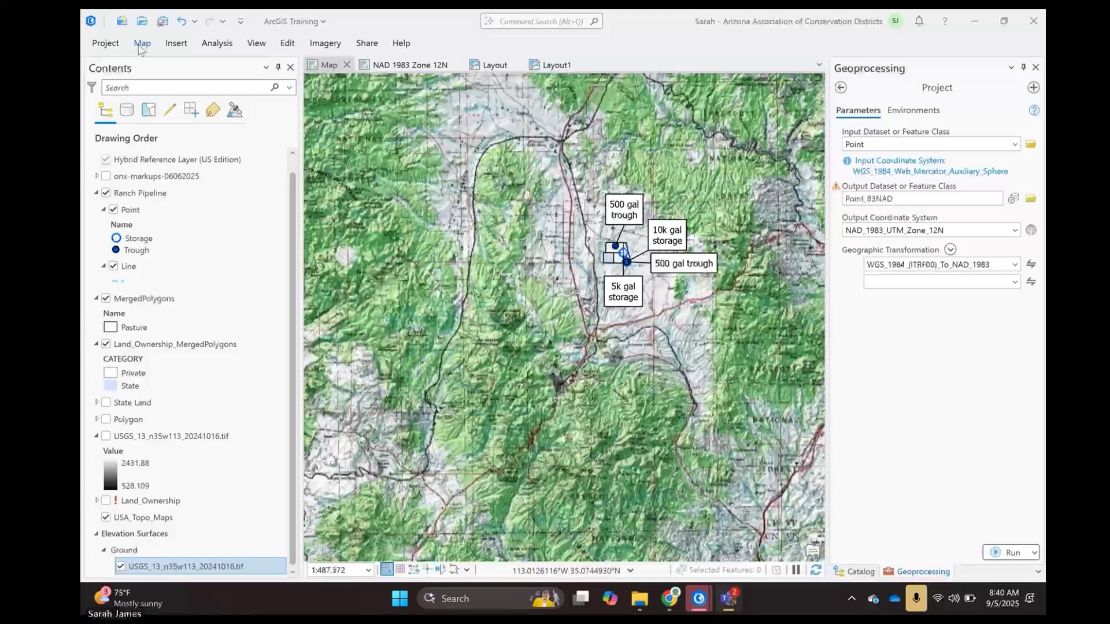
- Draw an elevation profile about 6,452 ft long in feet by interactive placement along the State parcel's western edge, and inspect its graph
click(213, 44)
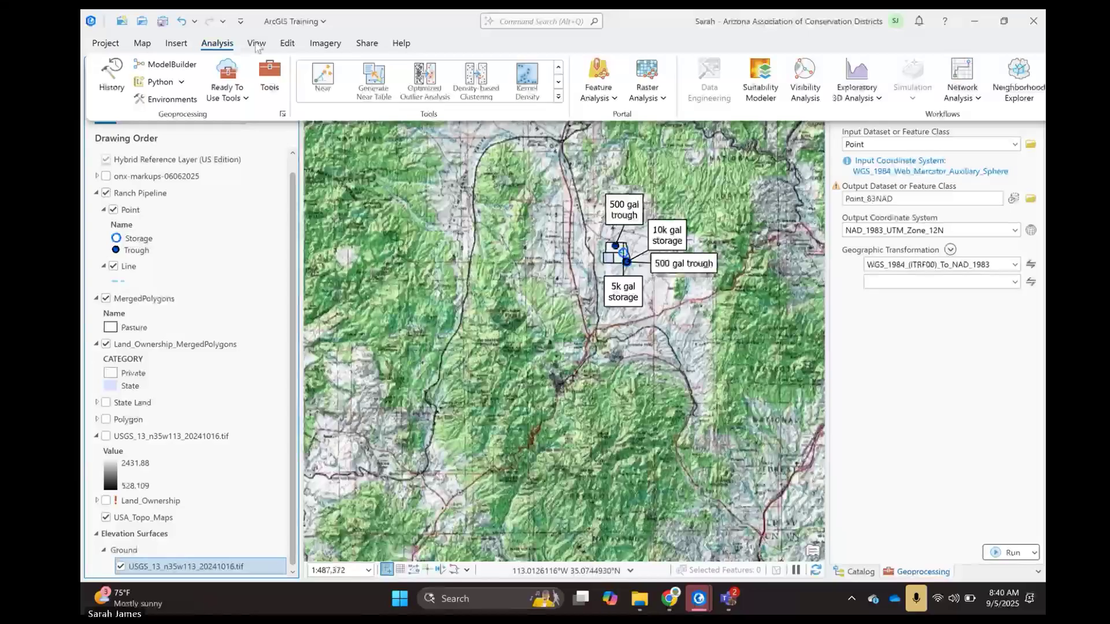
click(285, 44)
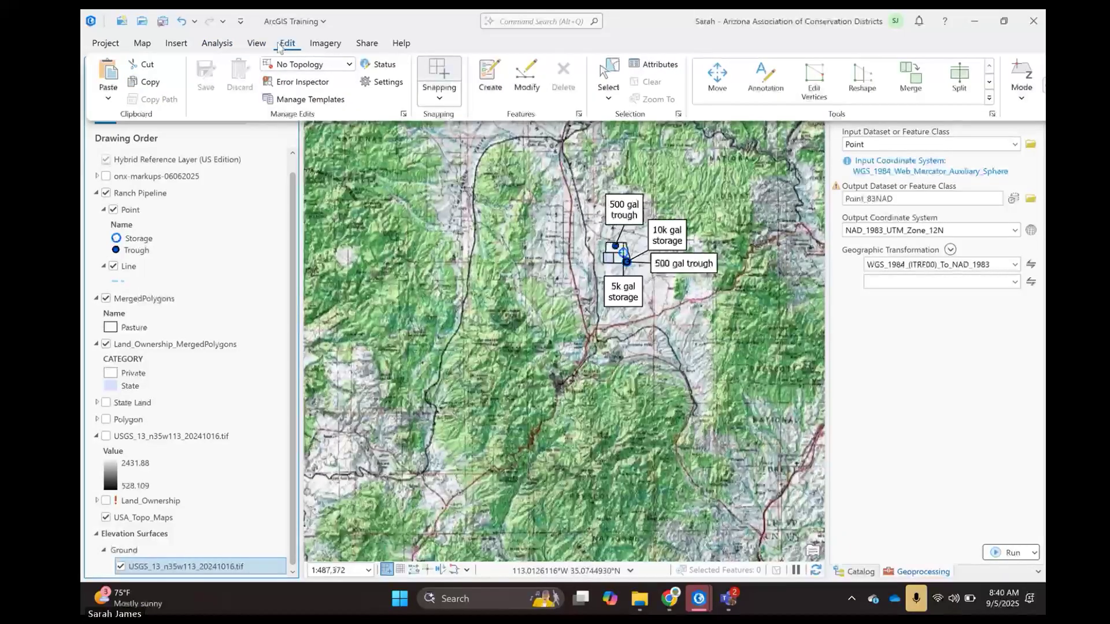
click(217, 43)
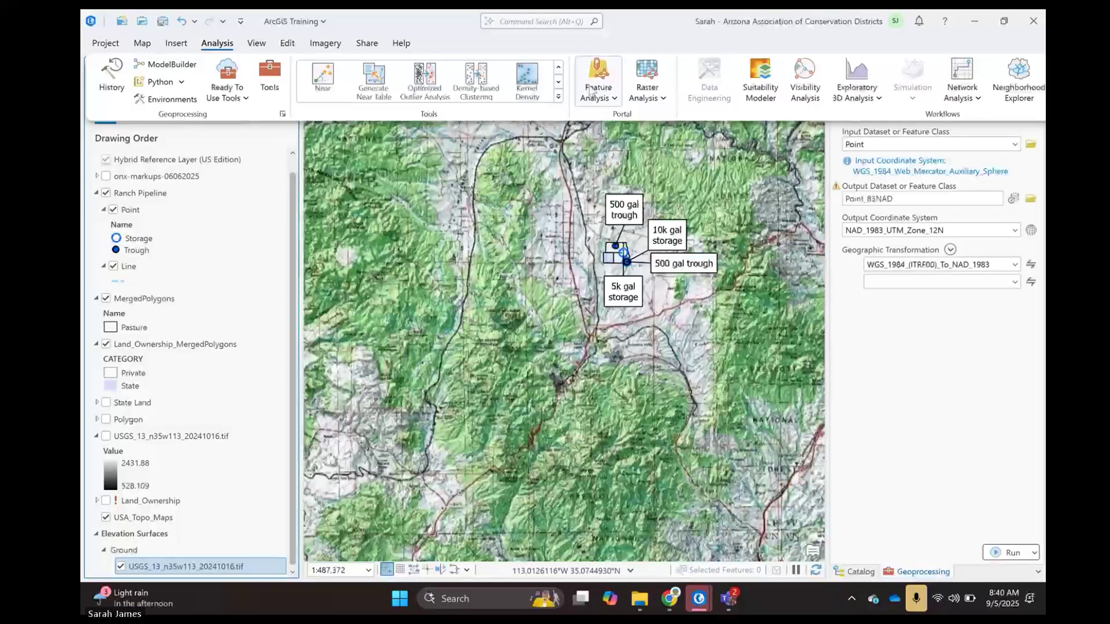
click(868, 100)
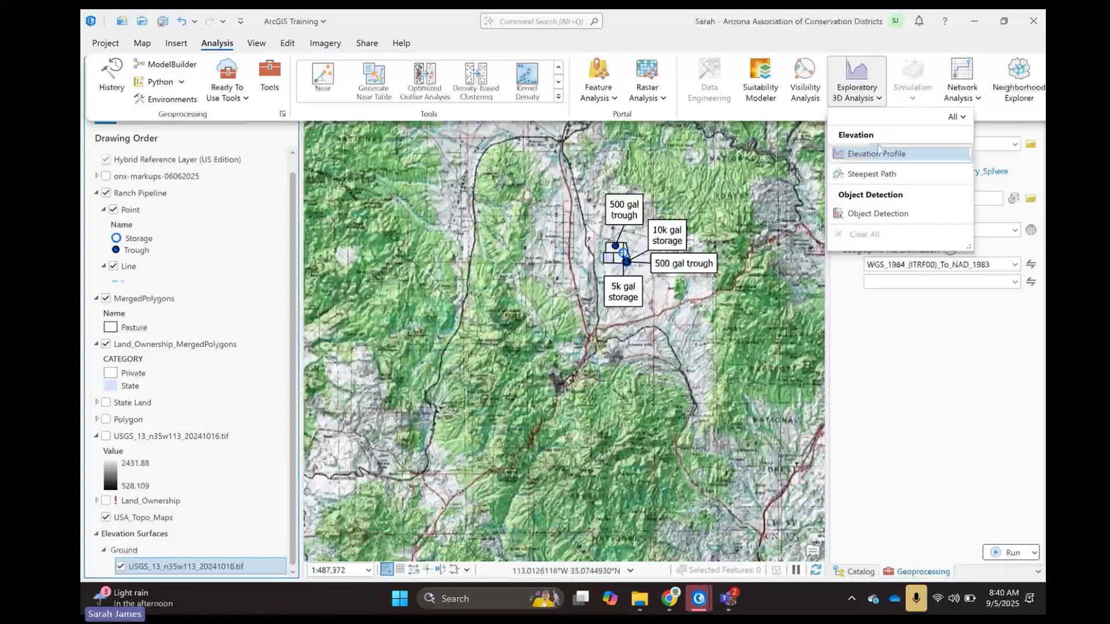
click(915, 155)
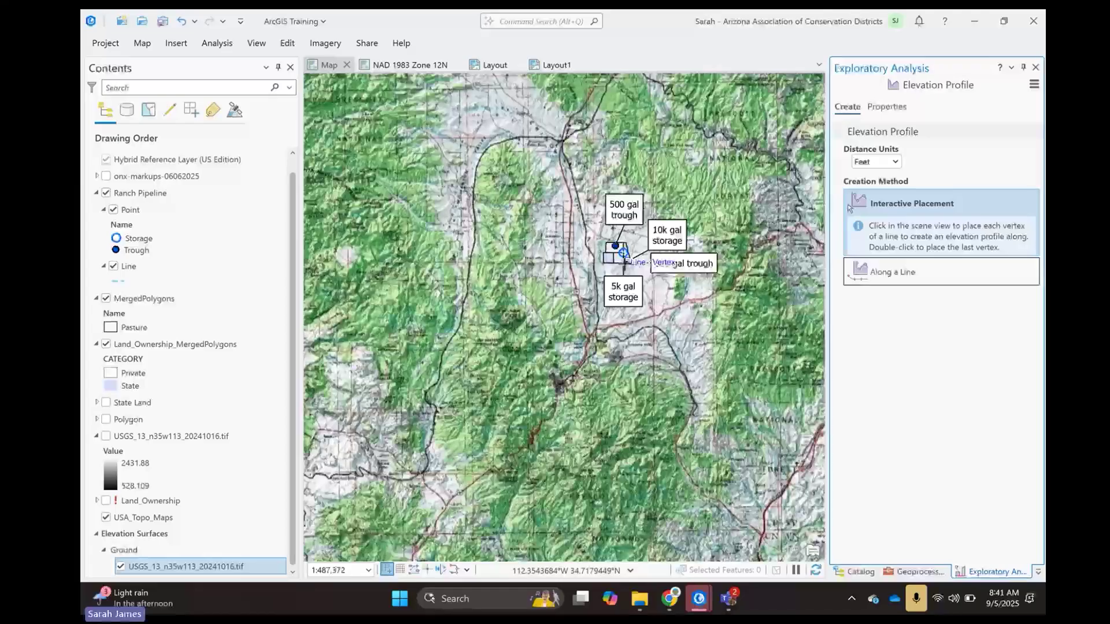
scroll(623, 253, up, 5)
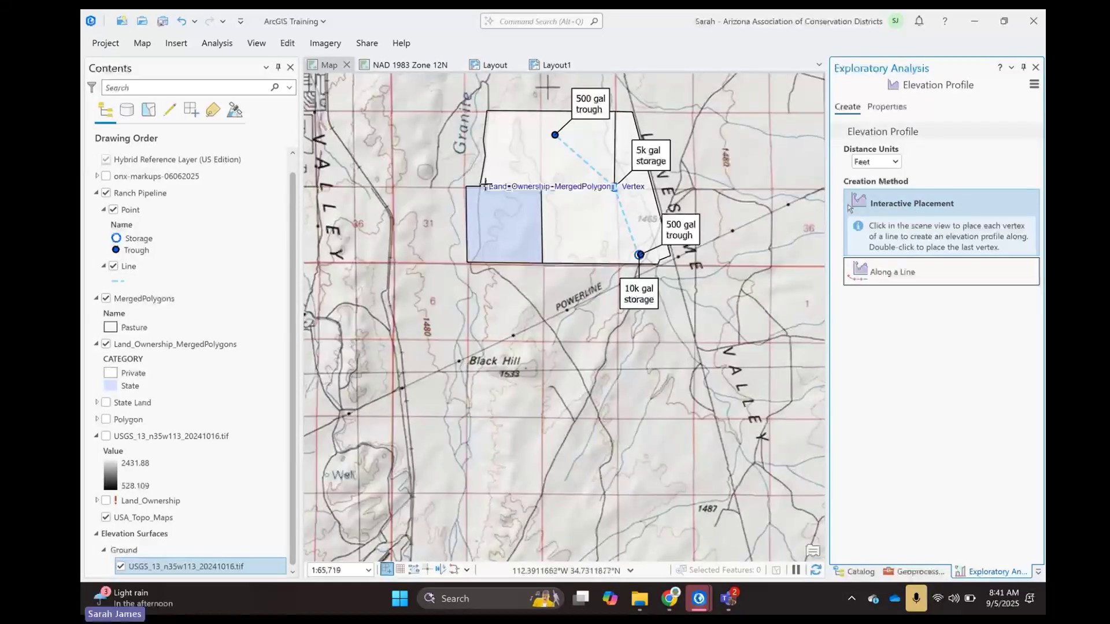
click(466, 187)
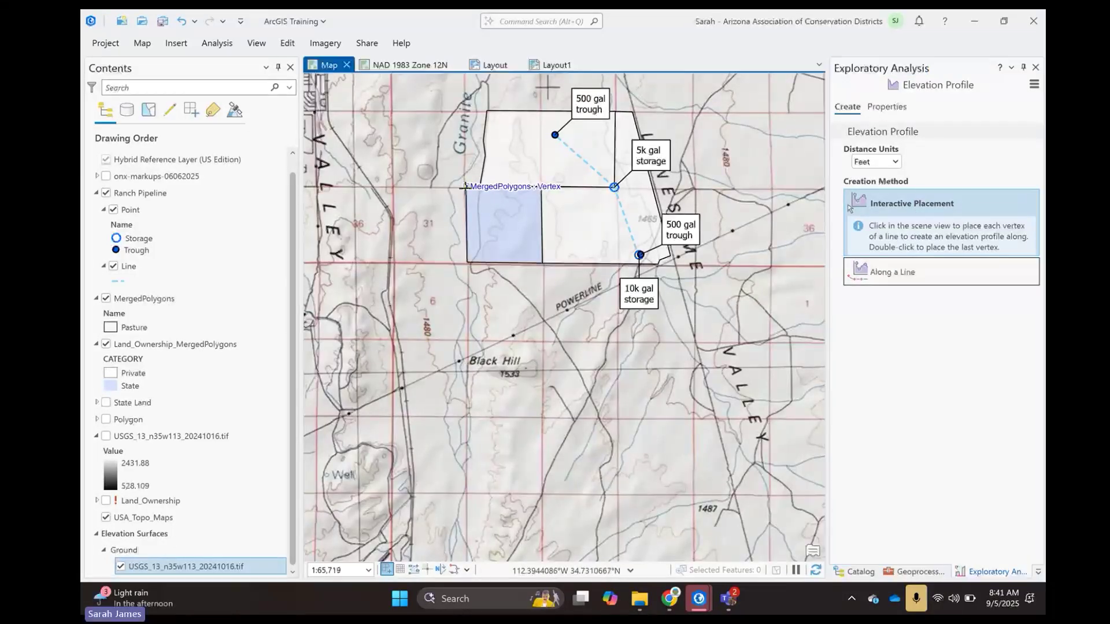
double_click(467, 263)
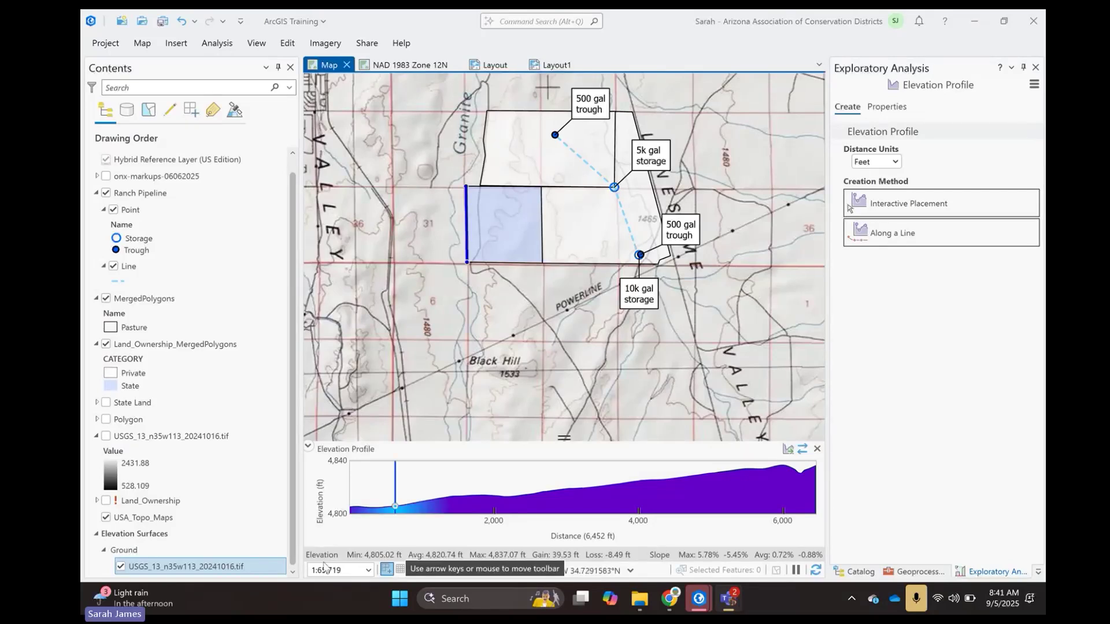
mouse_move(351, 508)
mouse_down()
mouse_move(393, 516)
mouse_move(355, 531)
mouse_up()
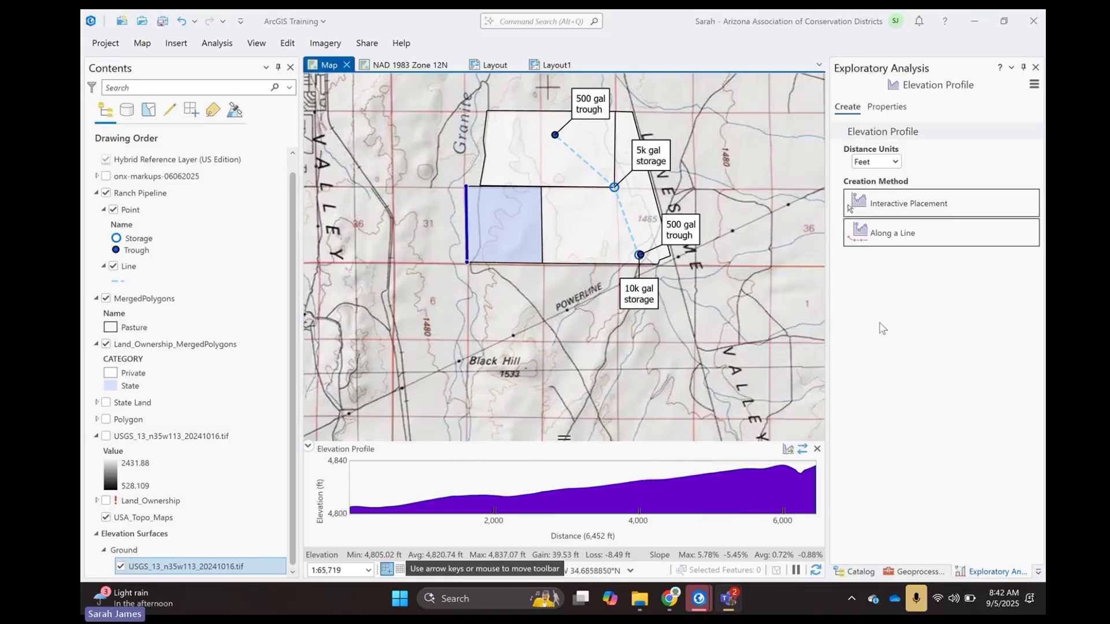
- Try to create an elevation profile along a line from the Line layer, closing the western-edge profile
click(883, 248)
click(915, 266)
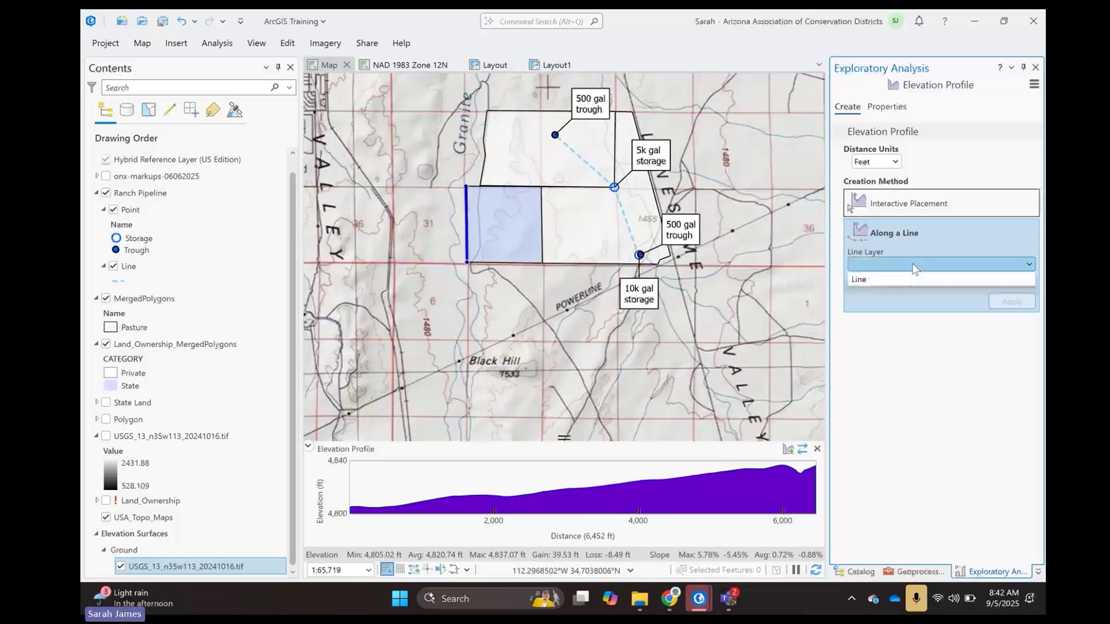
click(880, 286)
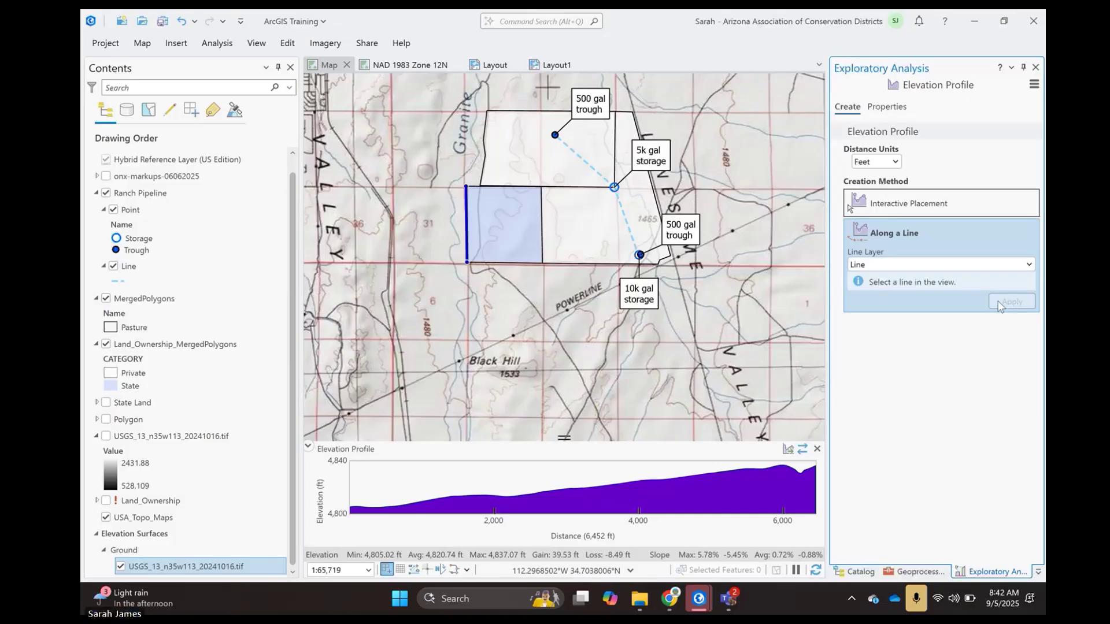
click(817, 448)
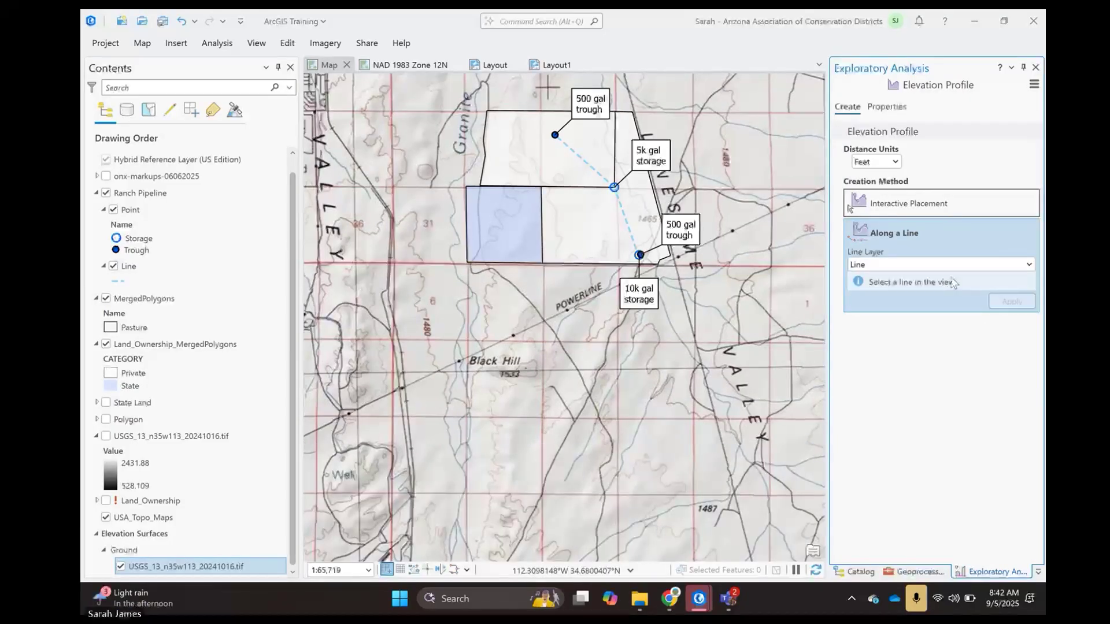
click(970, 267)
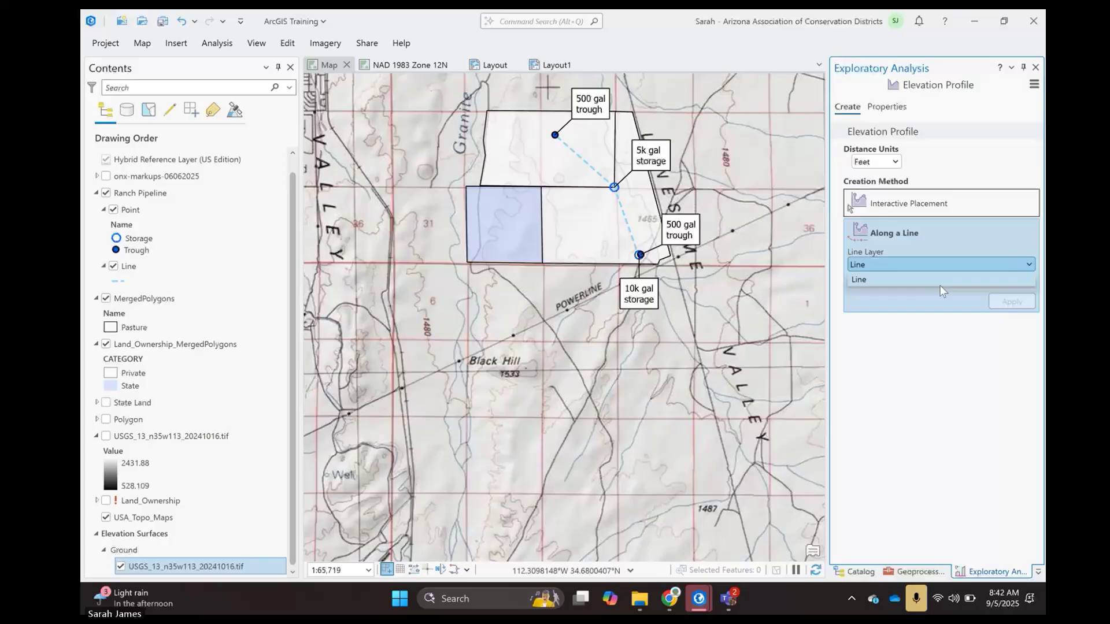
click(899, 279)
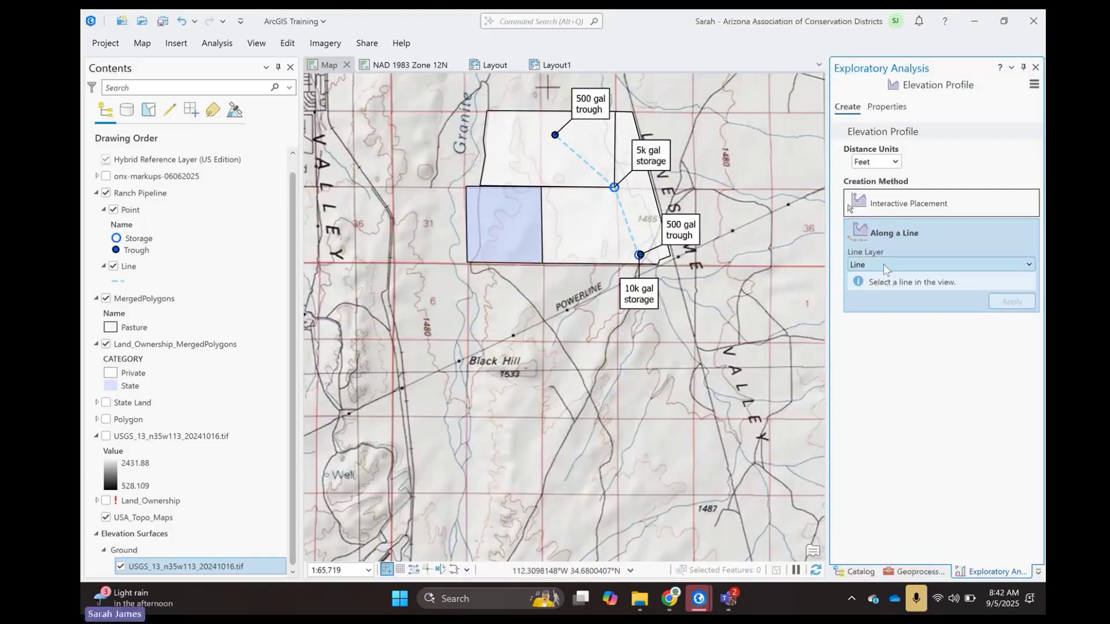
click(1012, 305)
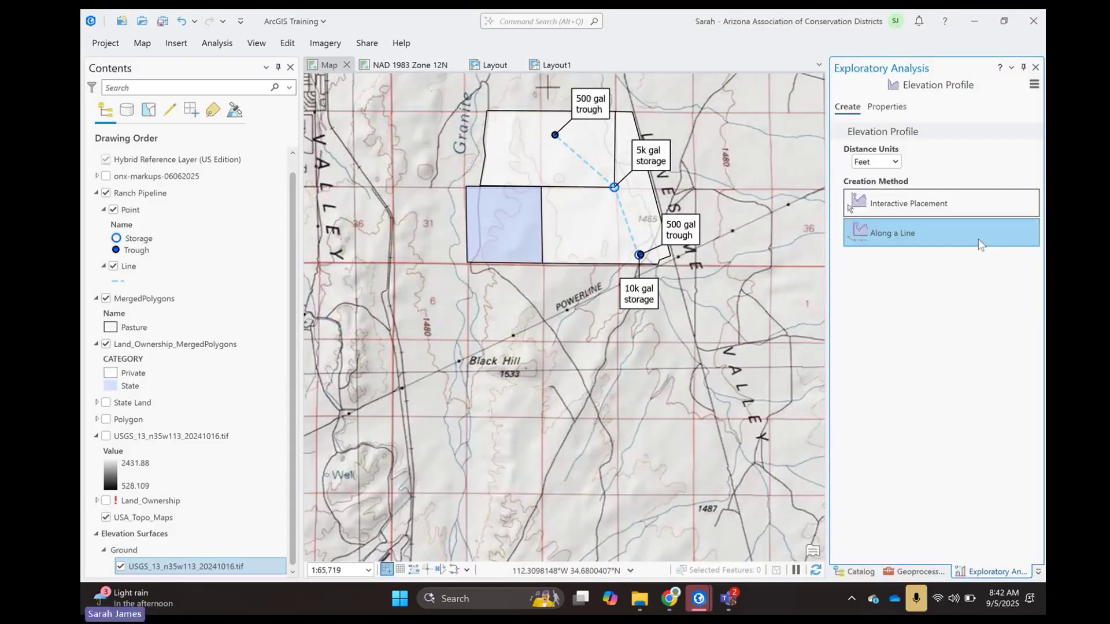
click(1014, 236)
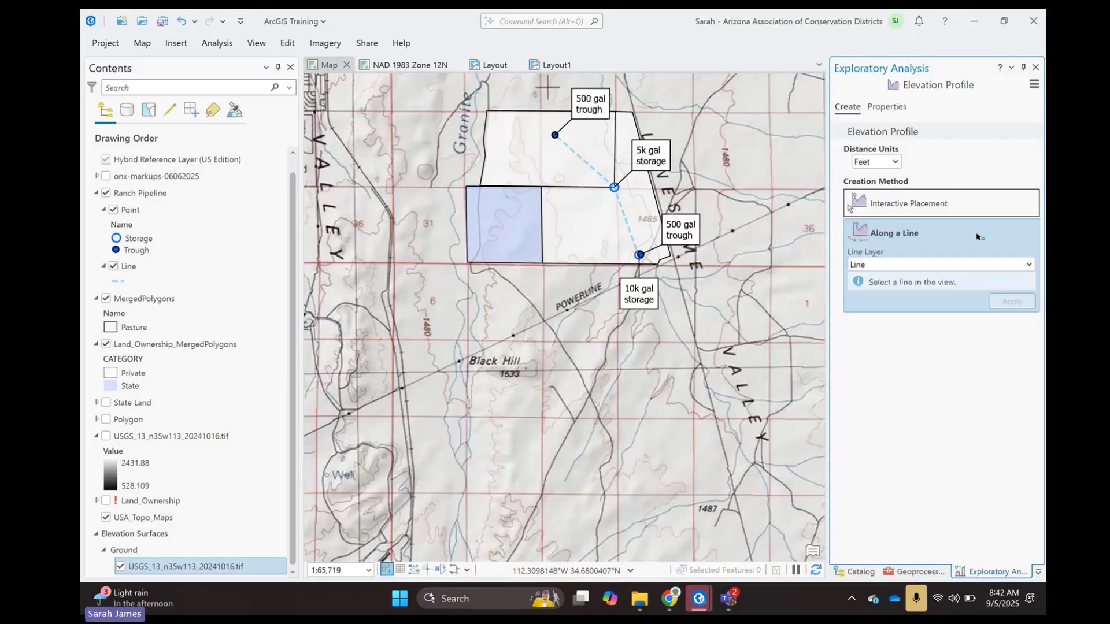
click(1022, 266)
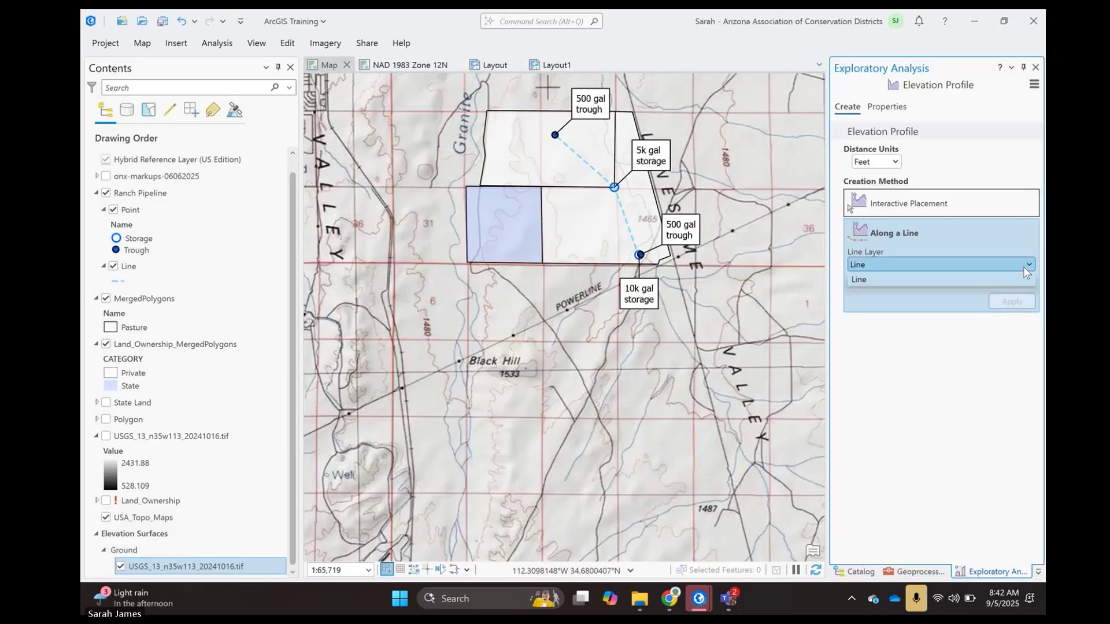
click(1023, 266)
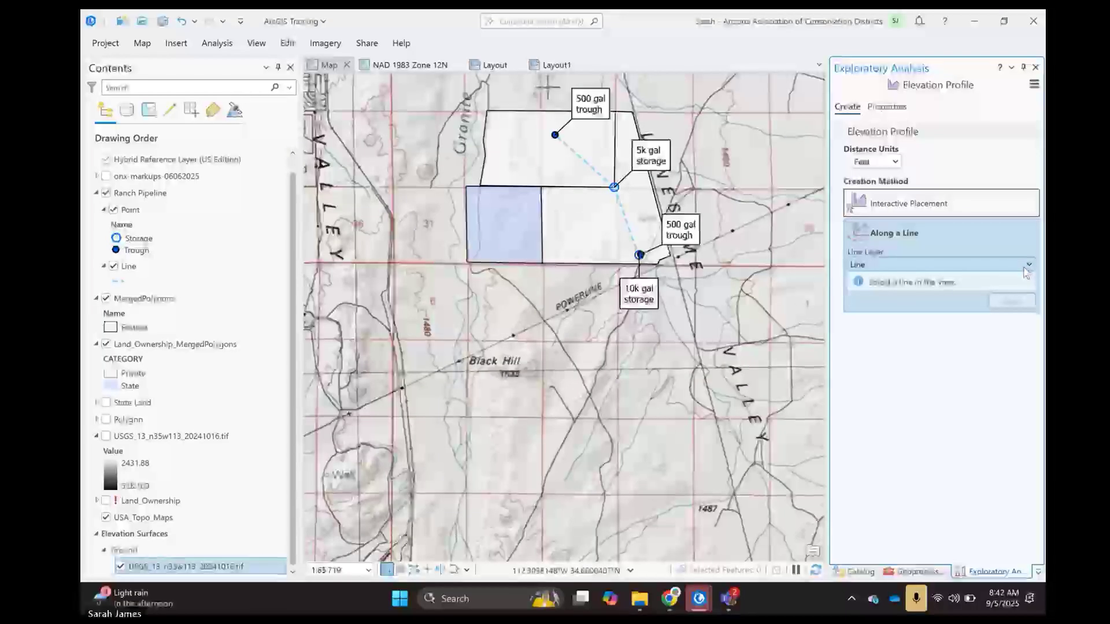
- Draw an elevation profile about 13,016 ft long interactively, from the northern 500 gal trough through the 5k gal storage to the 10k gal storage
scroll(596, 143, up, 1)
scroll(596, 143, up, 1)
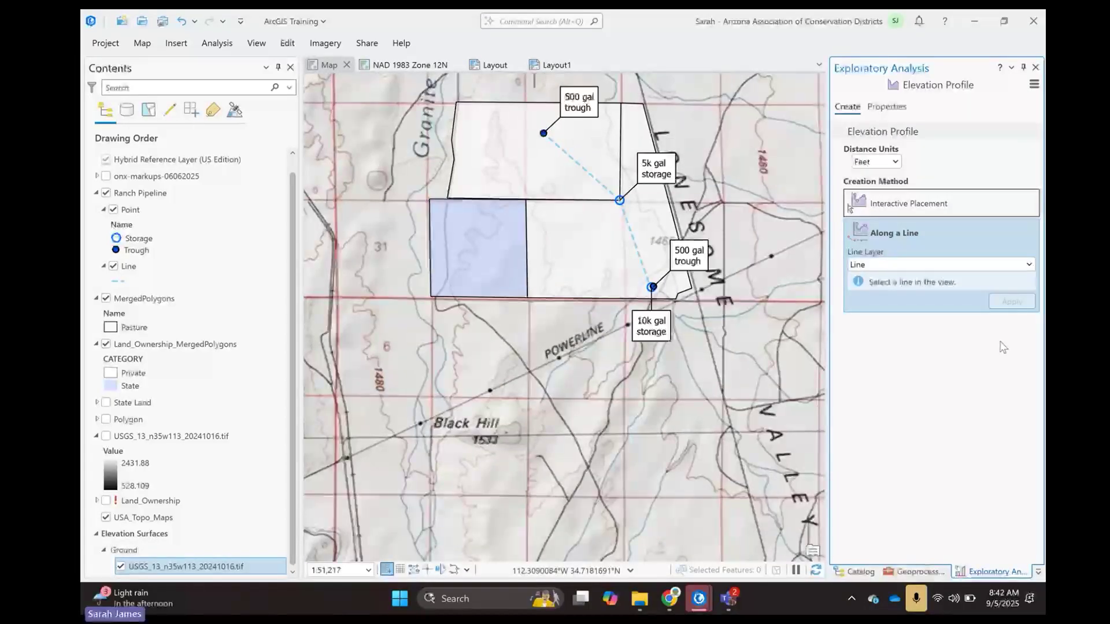
click(988, 214)
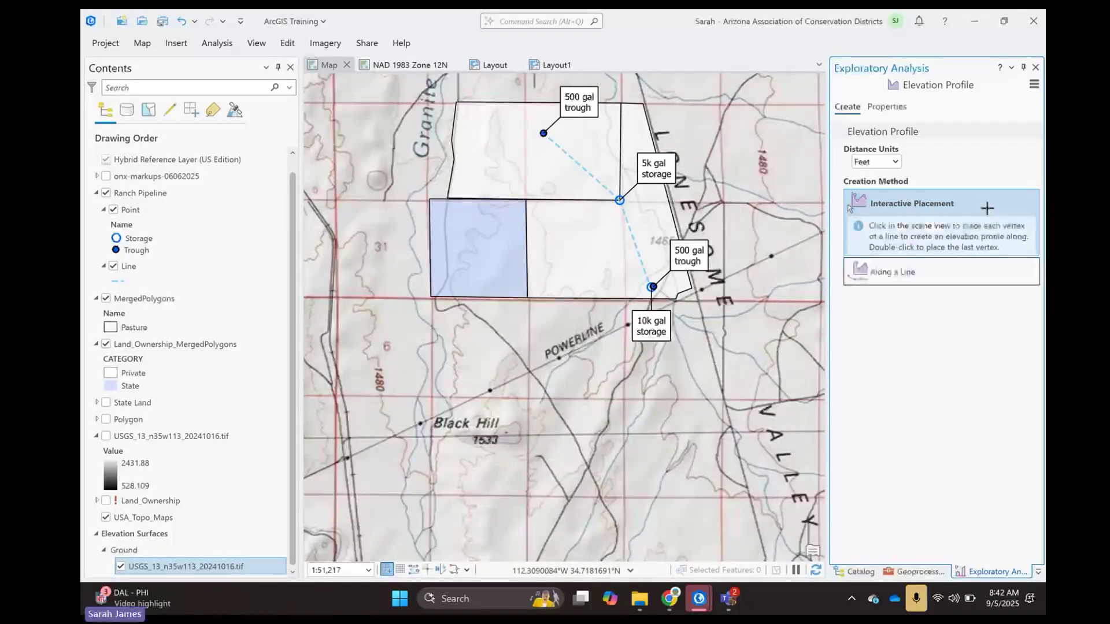
click(542, 133)
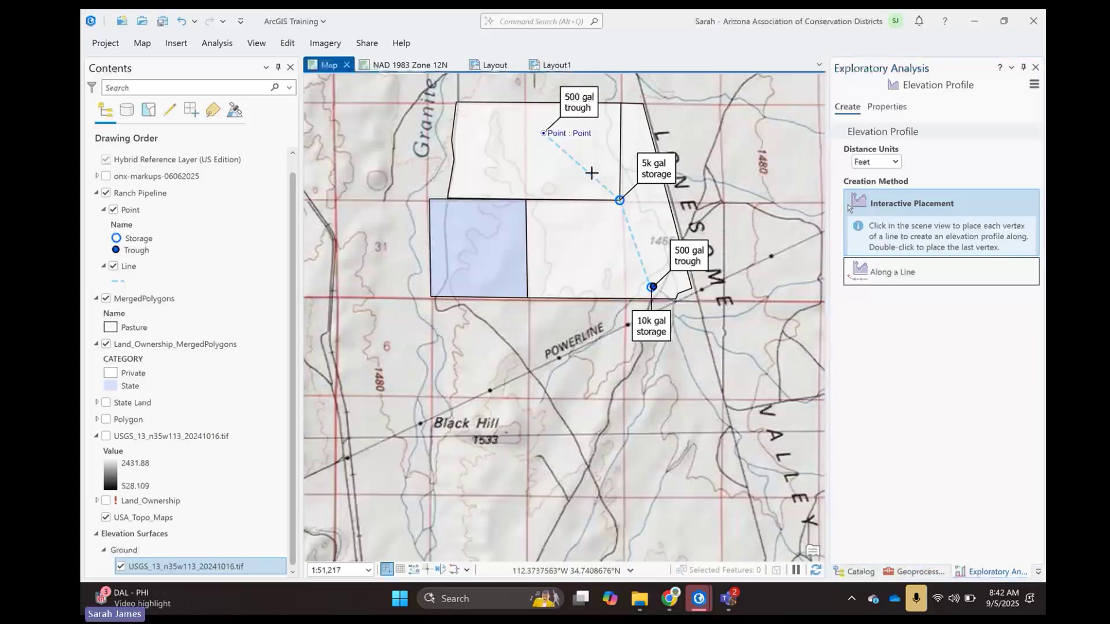
click(620, 200)
click(651, 287)
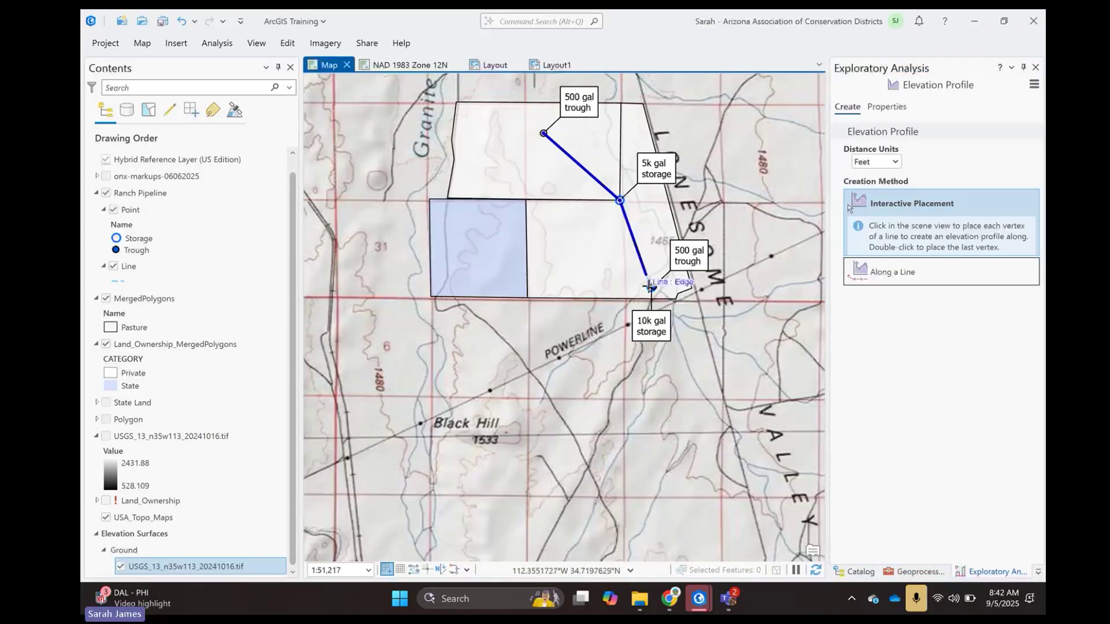
double_click(652, 286)
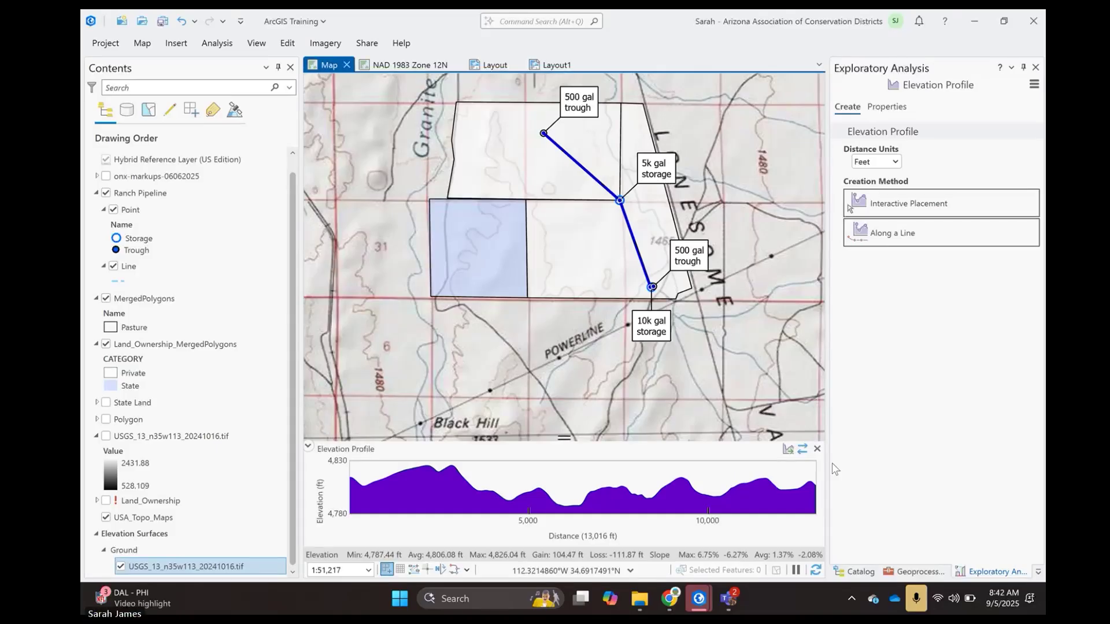
- Change the elevation profile's creation method to Along a Line with the Line layer, and close the hand-drawn pipeline profile
click(920, 226)
click(933, 266)
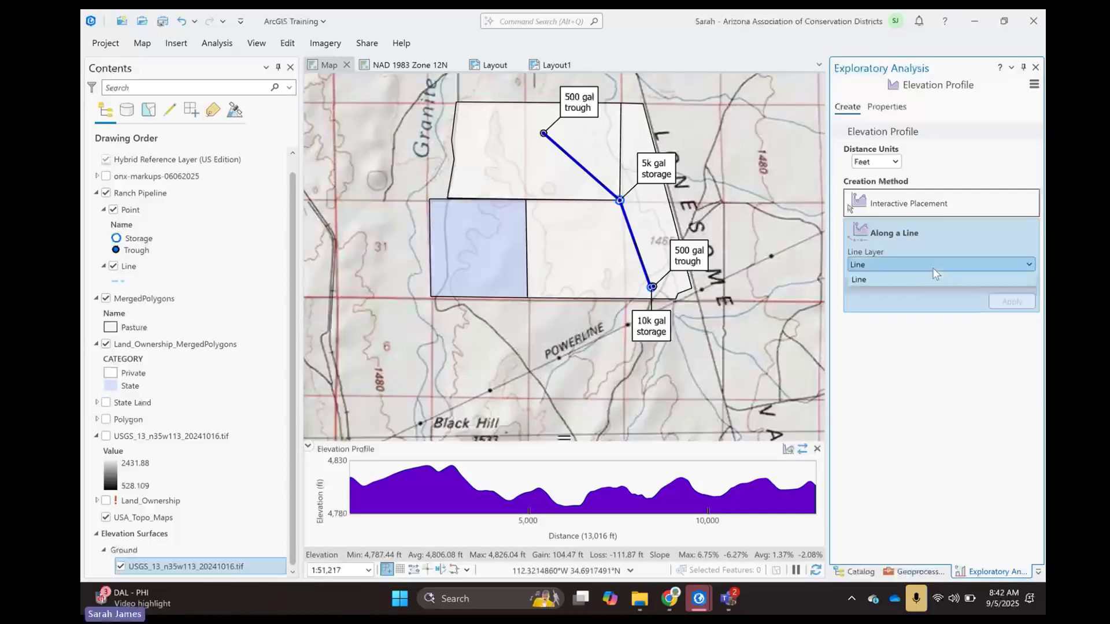
click(931, 268)
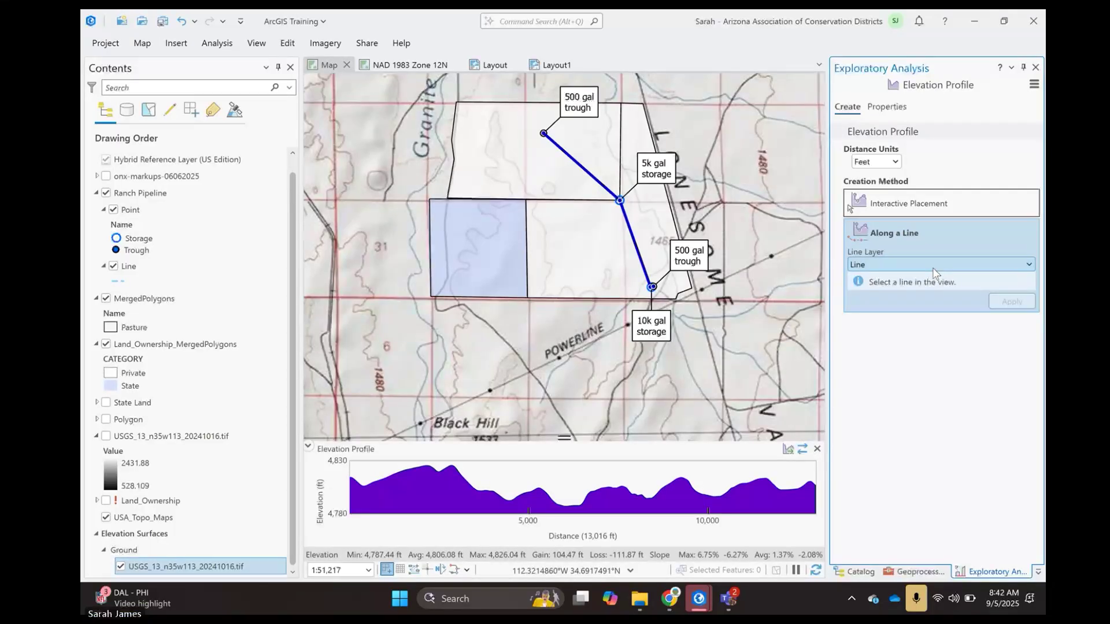
click(817, 449)
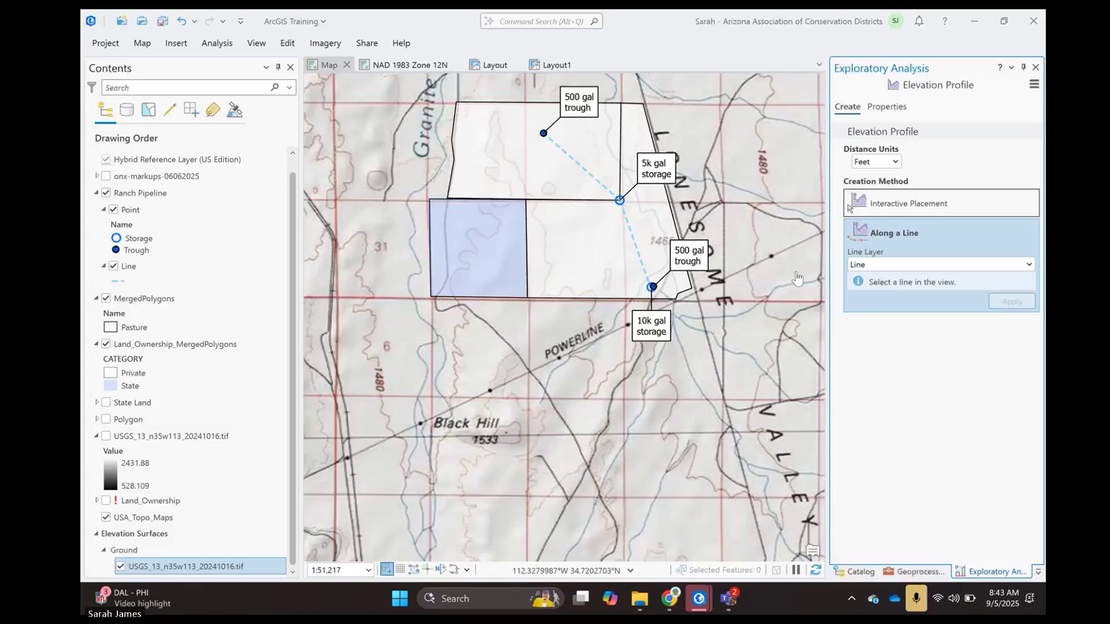
- Try to select the pipeline on the map for an along-a-line elevation profile from the Line layer, and clear the feature selection
click(142, 43)
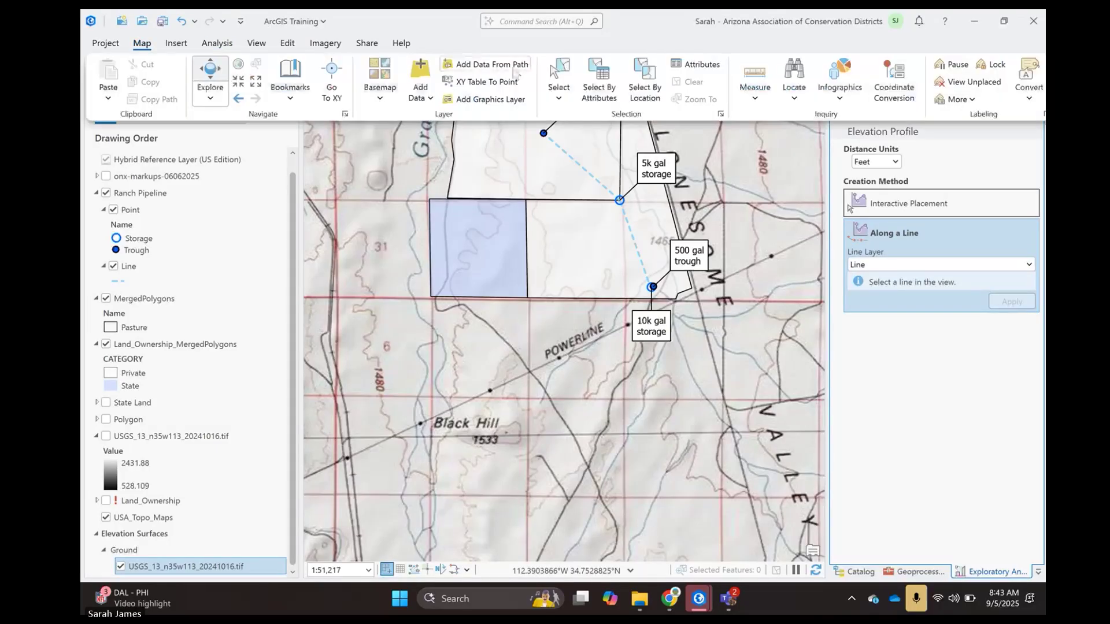
click(601, 199)
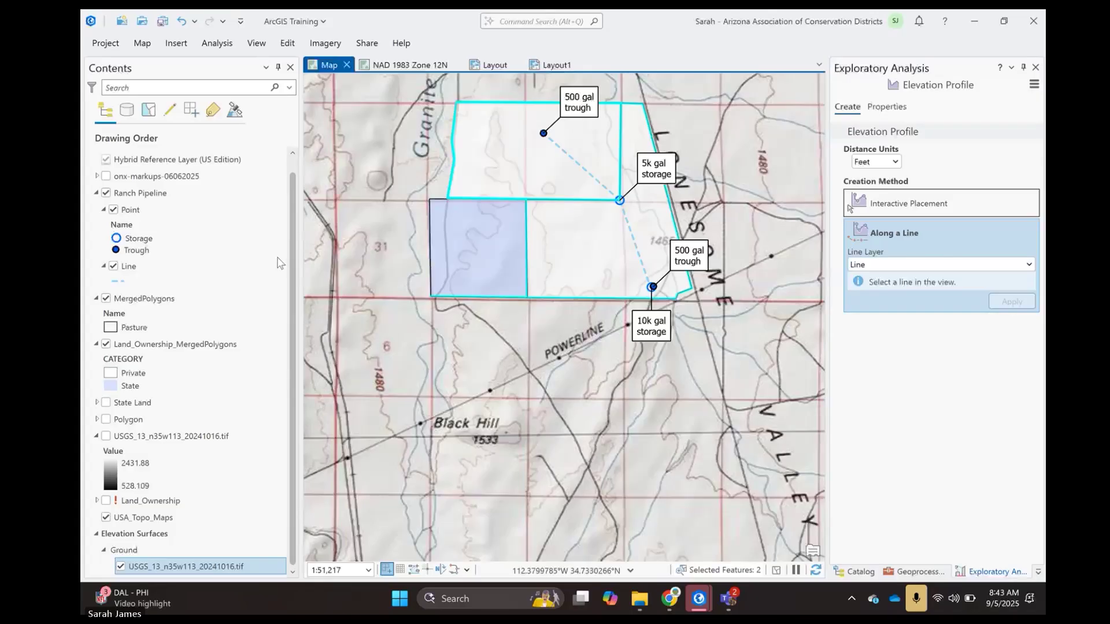
right_click(147, 266)
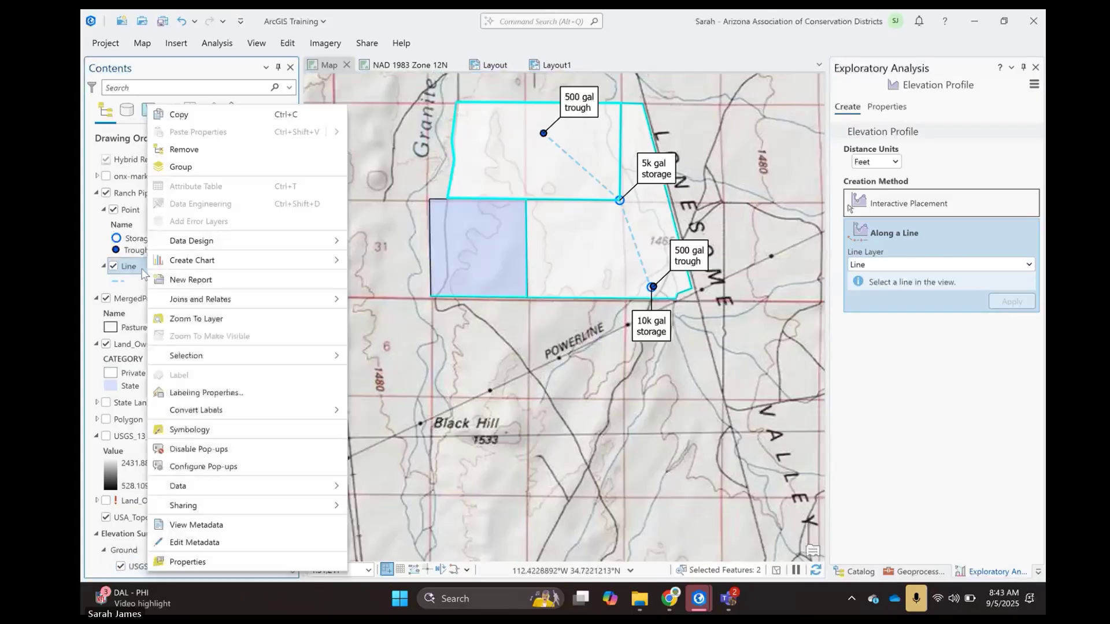
click(753, 182)
click(936, 264)
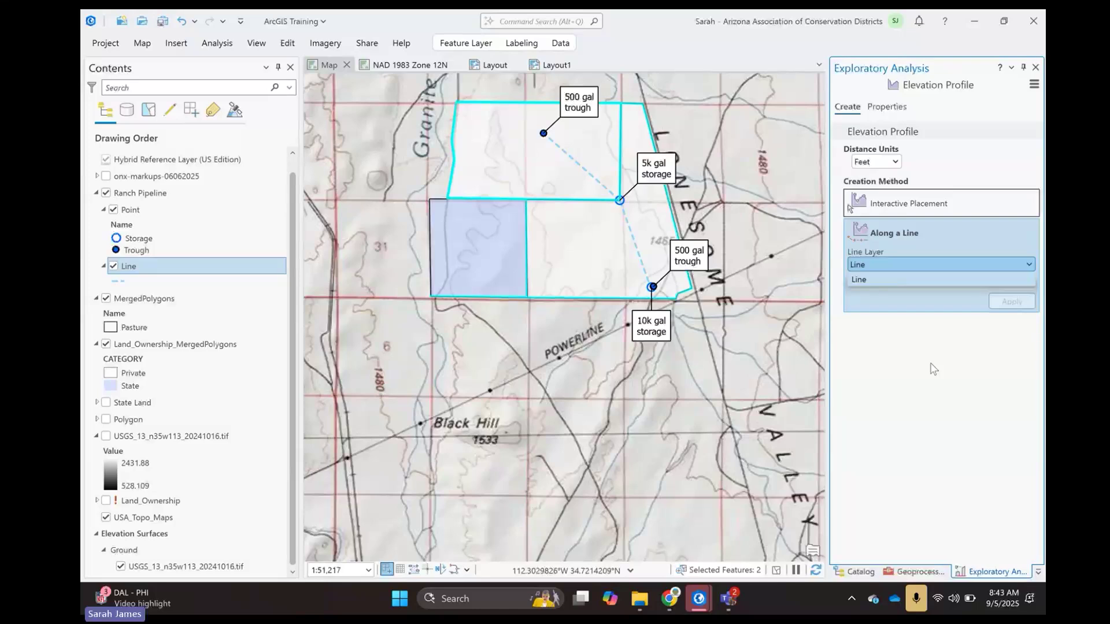
click(901, 279)
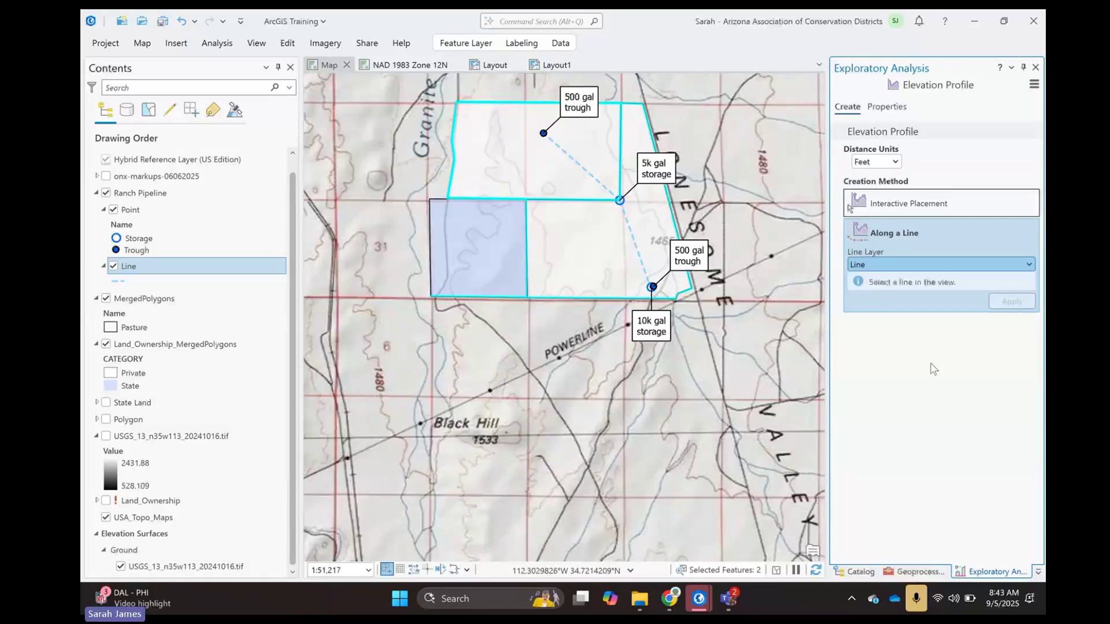
click(143, 44)
click(689, 82)
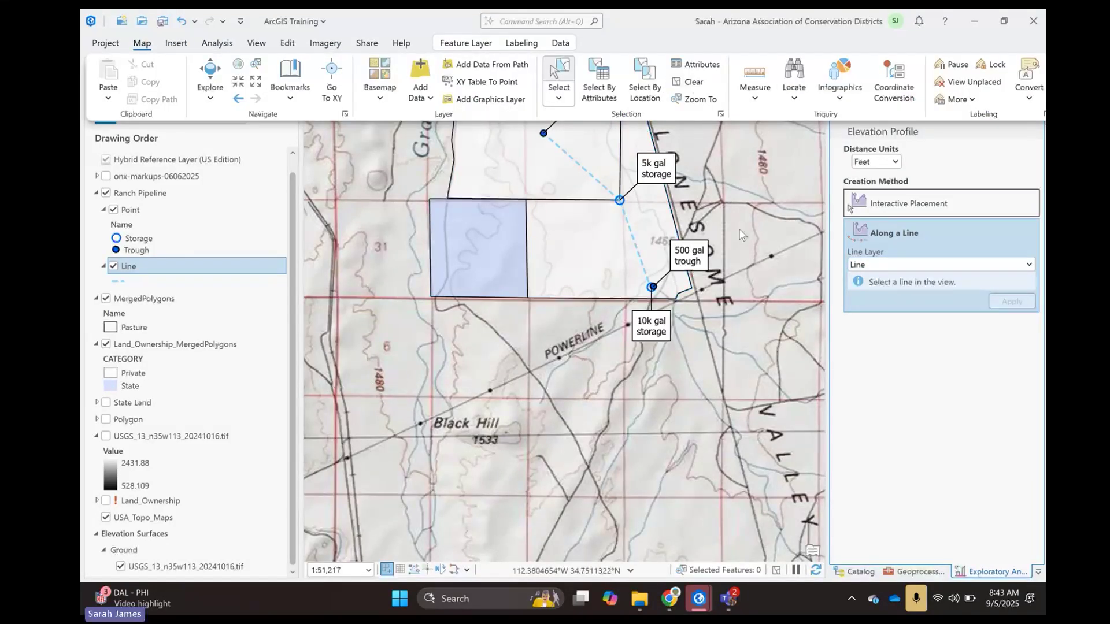
click(143, 44)
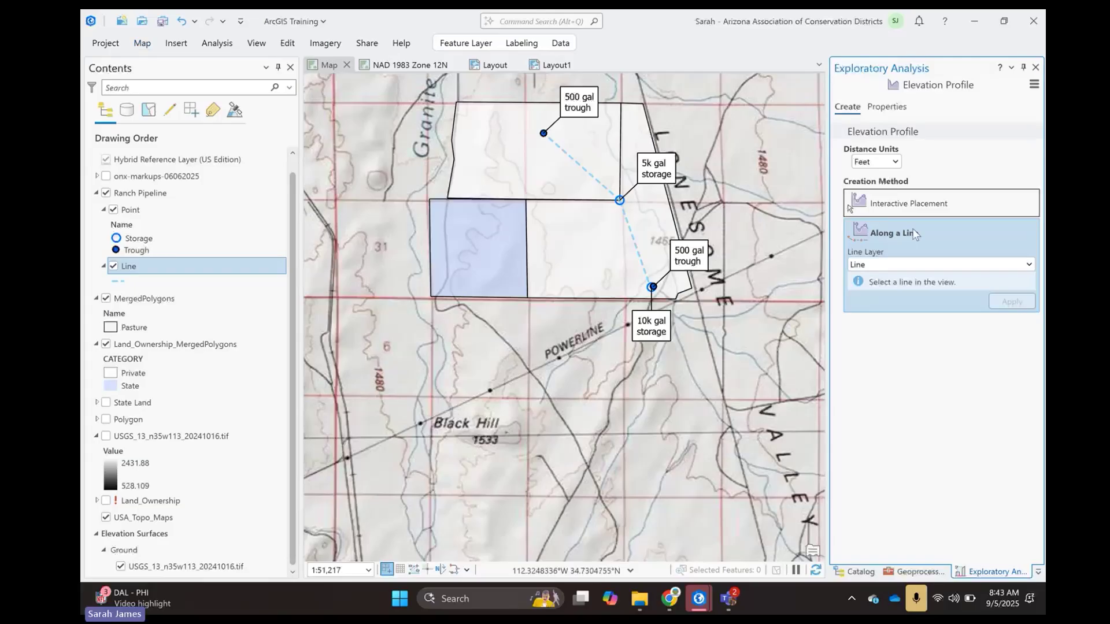
- Draw an elevation profile about 12,983 ft long by interactive placement from the northern 500 gal trough through the 5k gal storage to the southern 500 gal trough and 10k gal storage
click(908, 206)
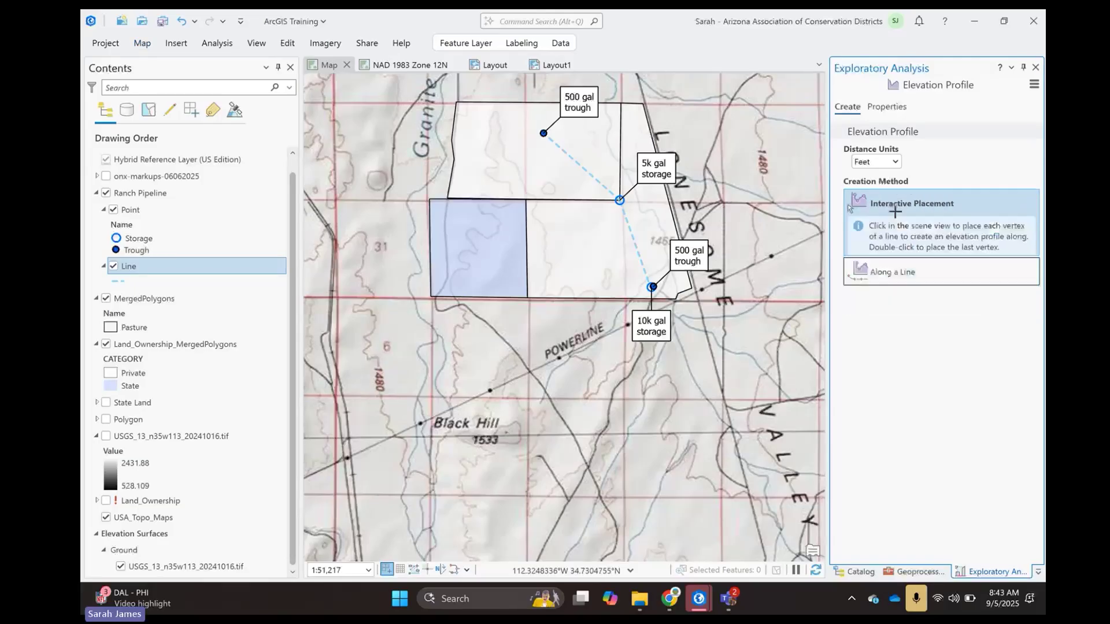
click(541, 133)
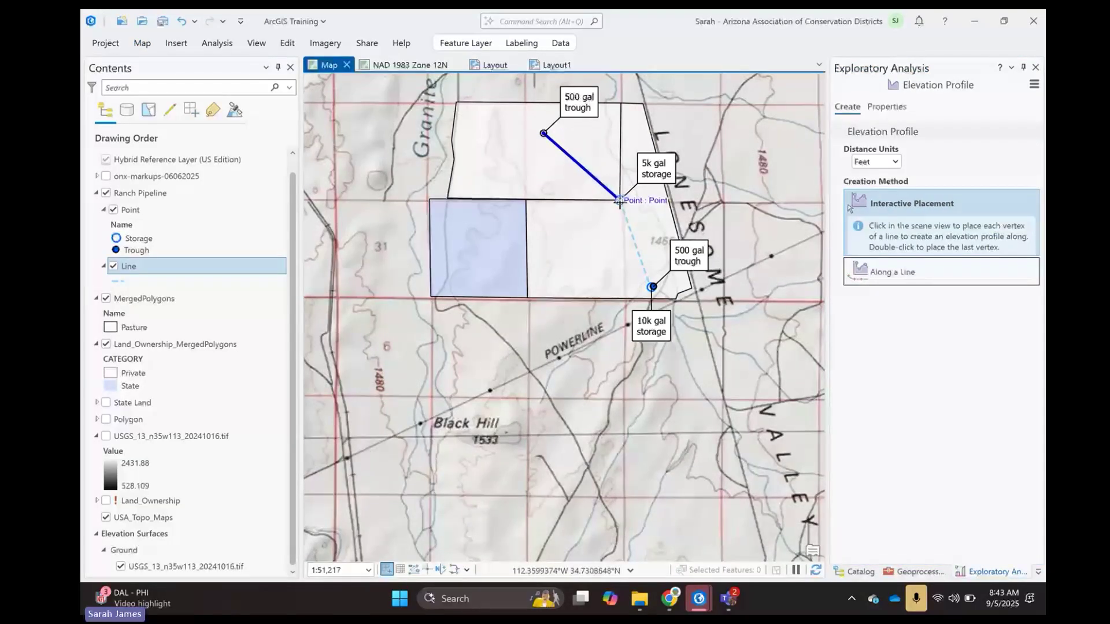
click(619, 200)
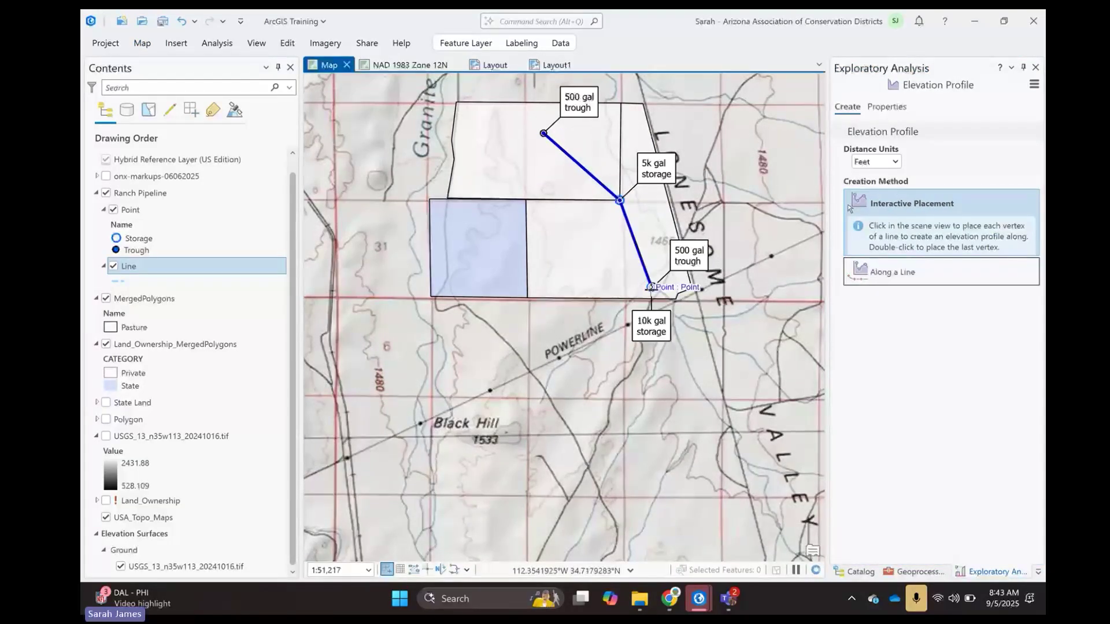
double_click(652, 287)
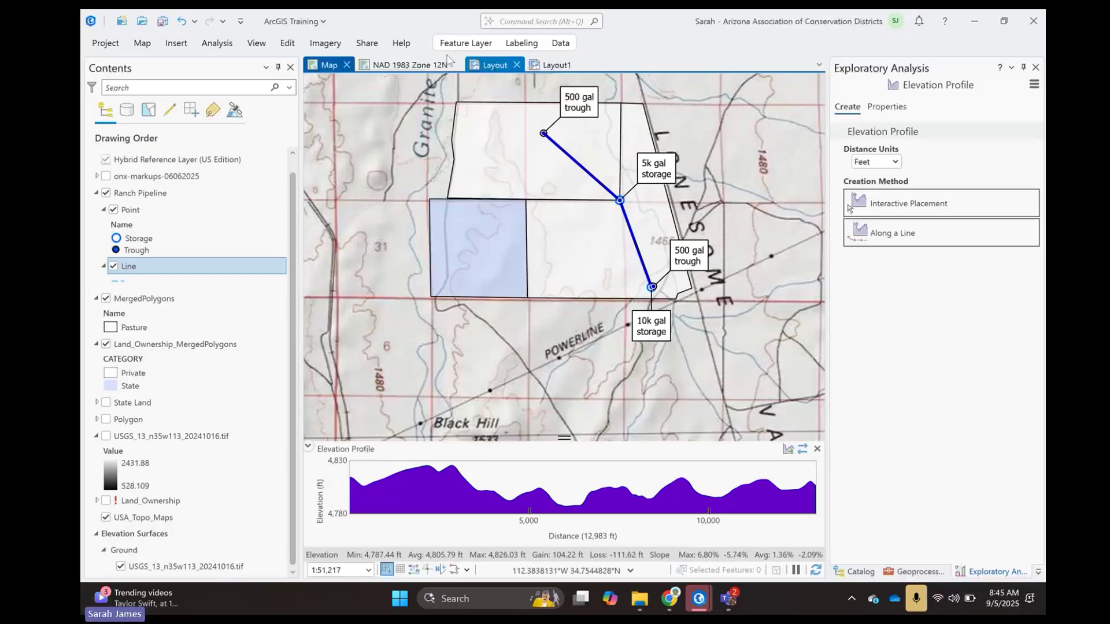
- Set the main map frame in Layout1 to display the NAD 1983 Zone 12N map
click(551, 64)
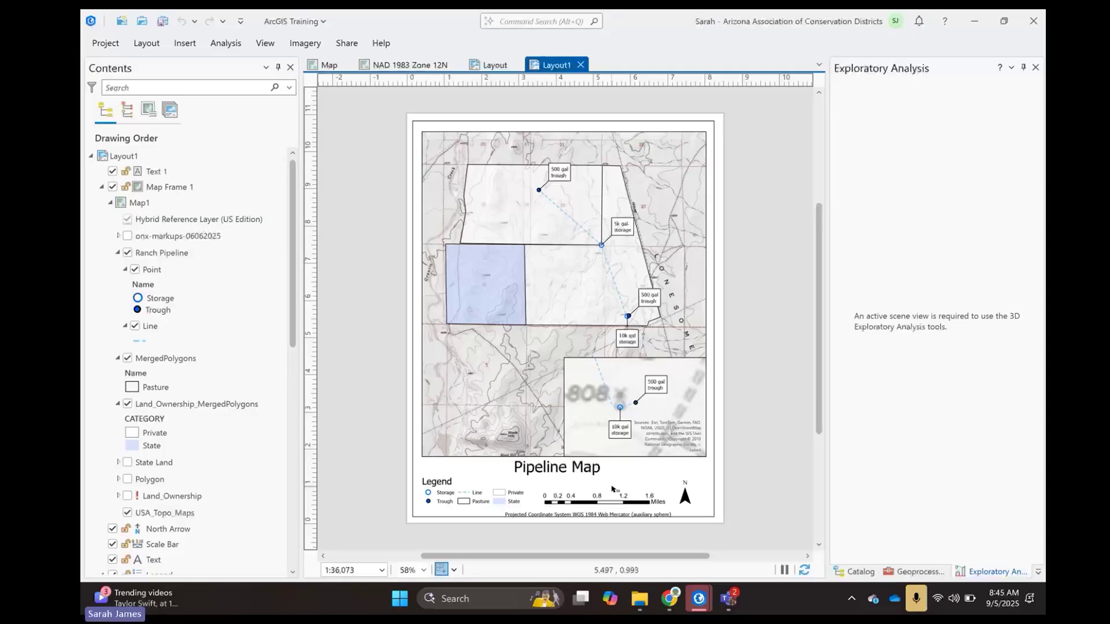
click(604, 231)
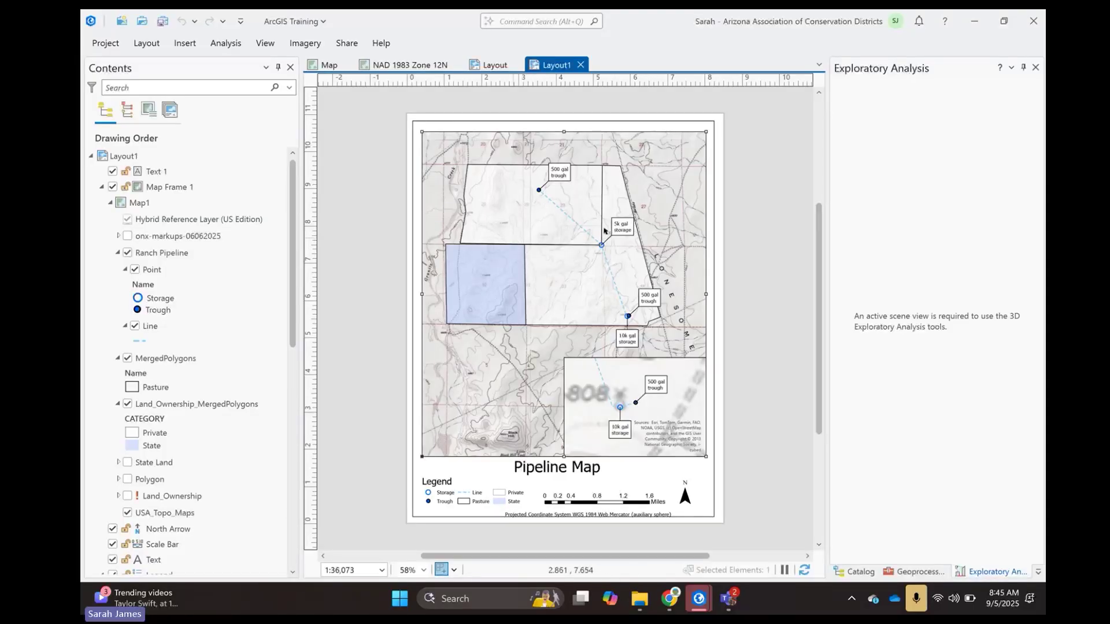
right_click(603, 230)
click(664, 561)
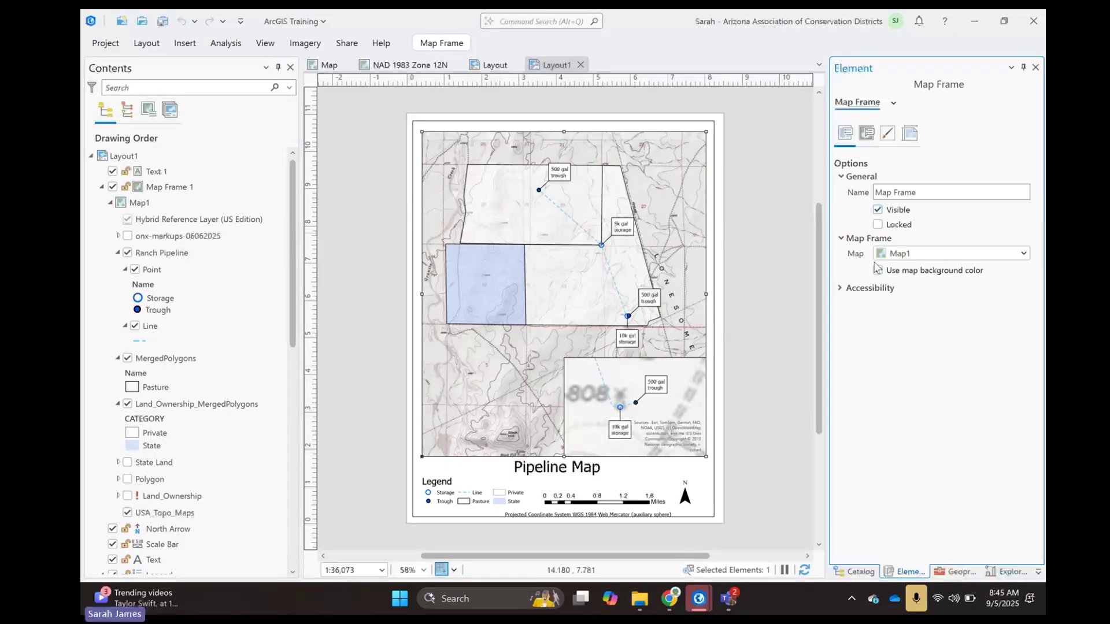
click(893, 253)
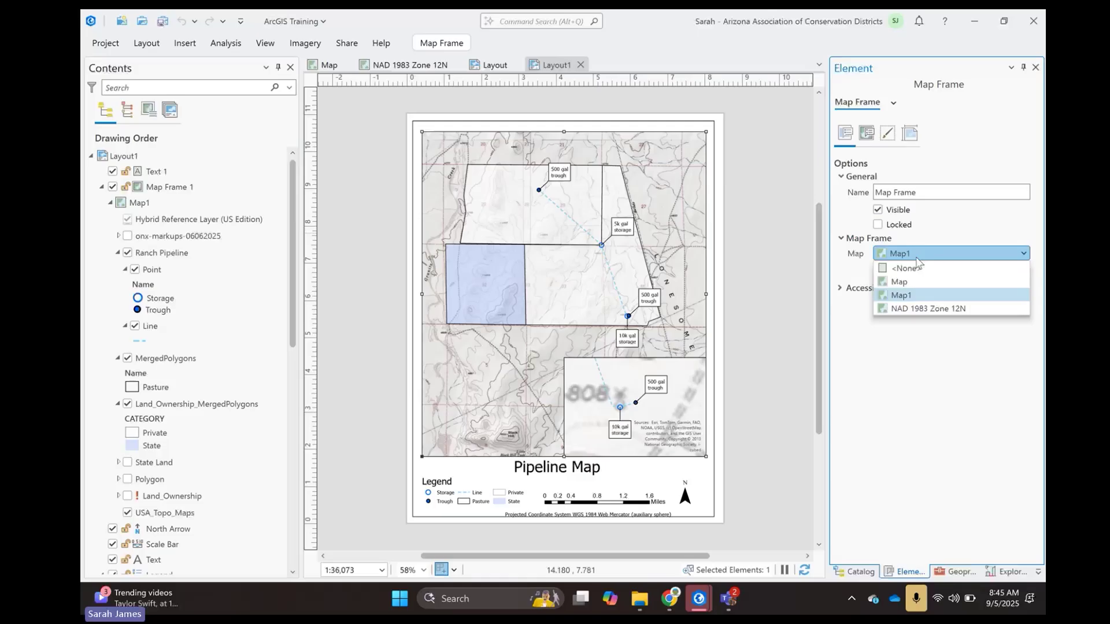
click(922, 309)
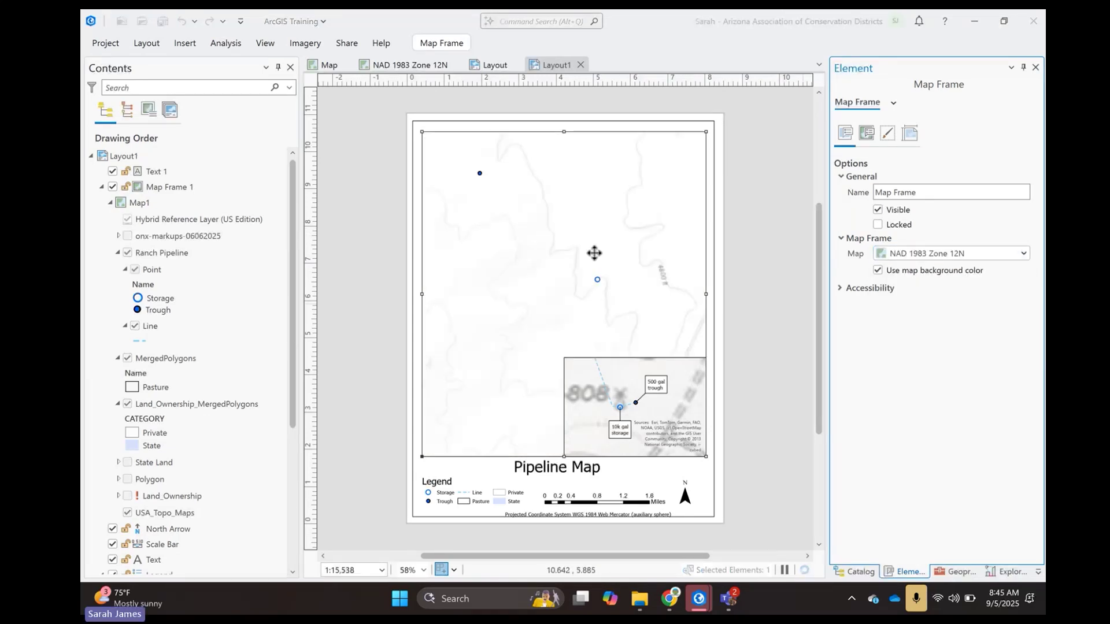
scroll(542, 260, down, 1)
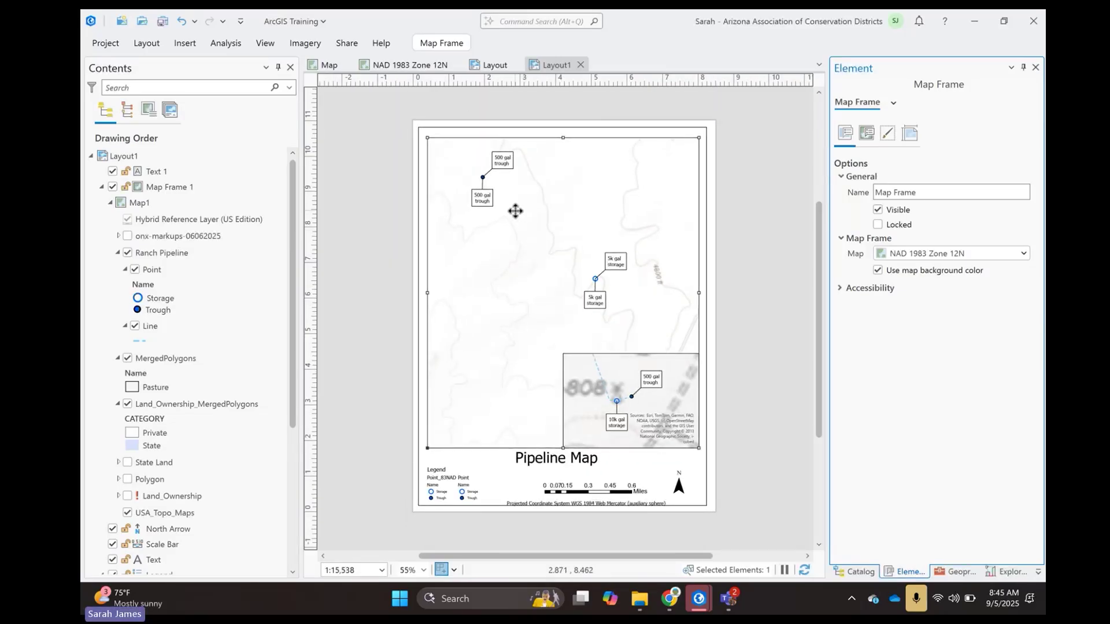
- Review the NAD 1983 Zone 12N map and Layout1, and return to the Map view with the pipeline elevation profile
click(396, 68)
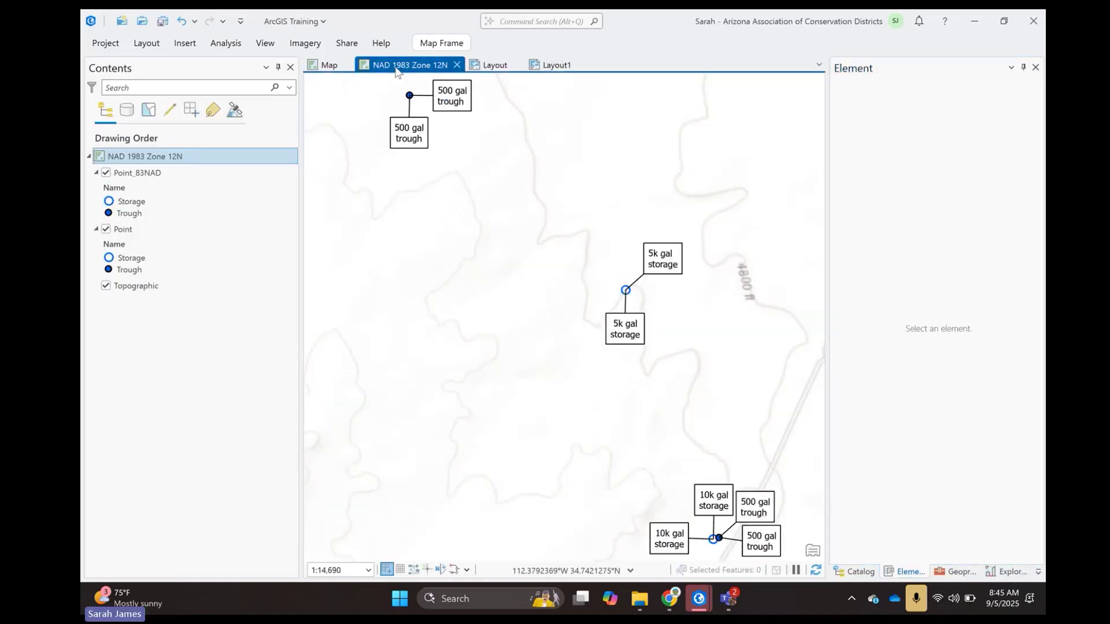
click(327, 66)
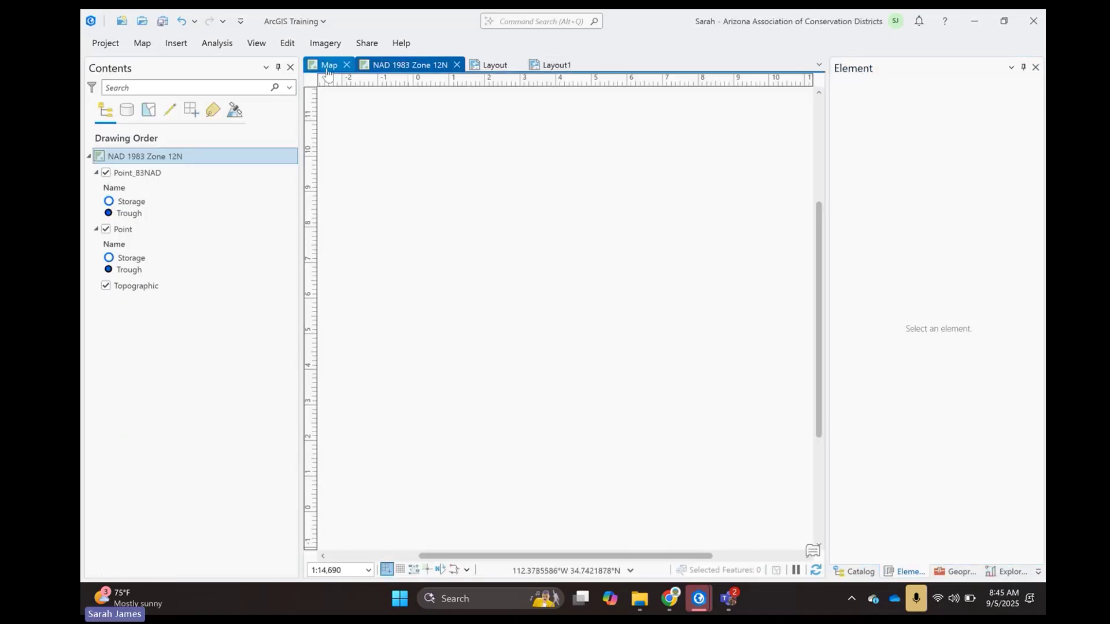
click(555, 65)
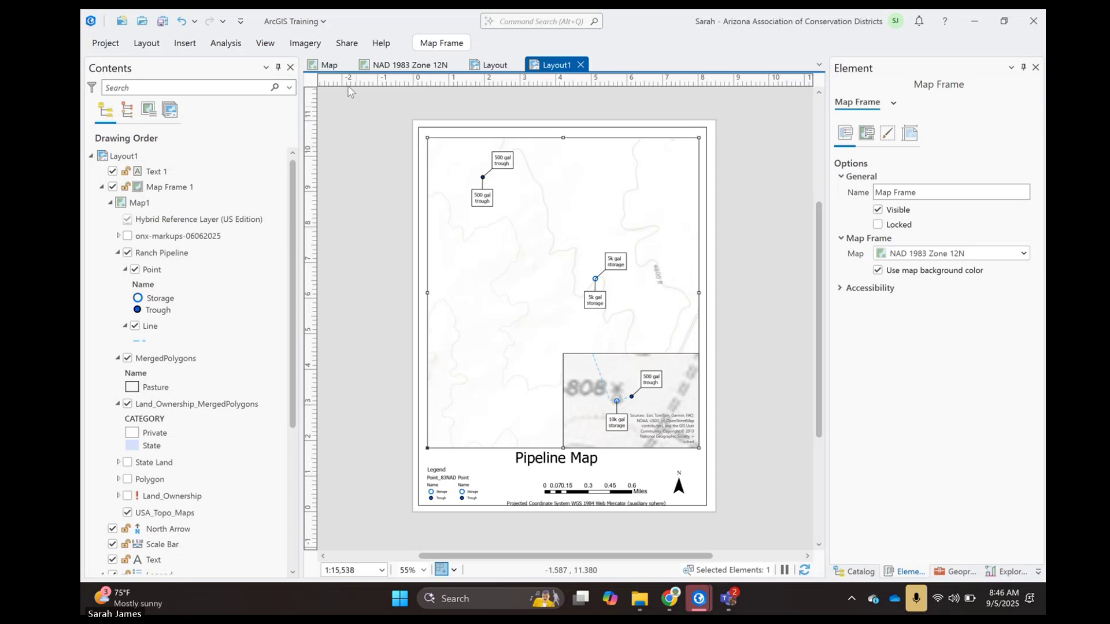
click(327, 65)
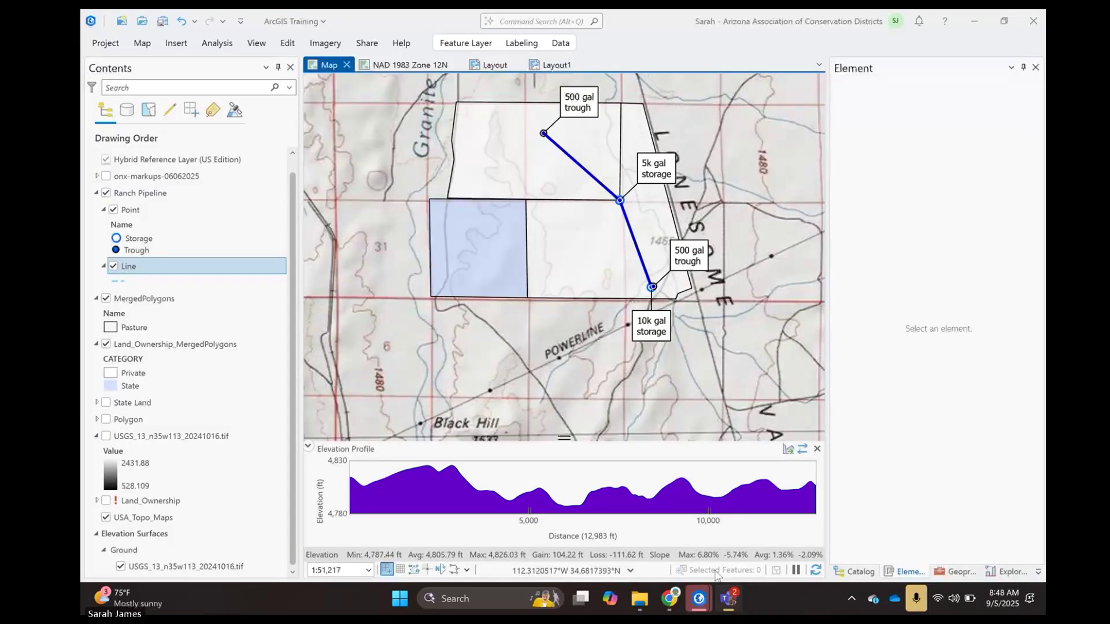
click(686, 582)
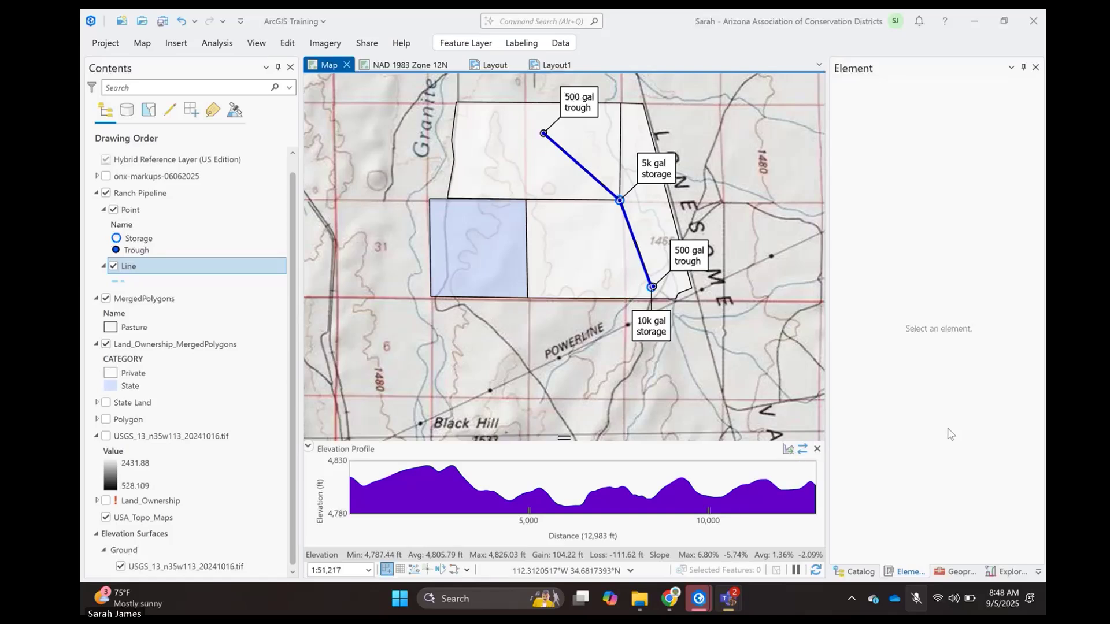